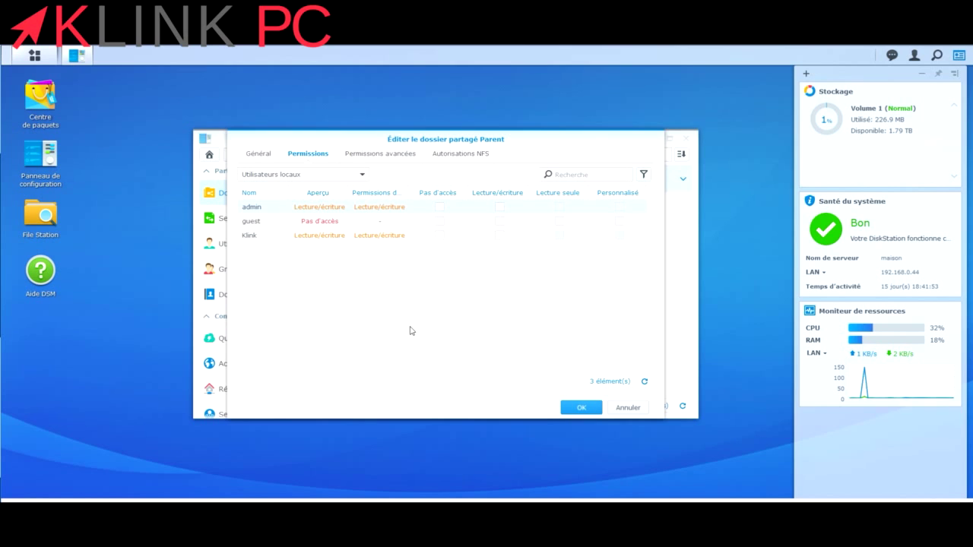
# Confirm Parent's permissions, then create the Photos shared folder and accept its permissions.
pyautogui.click(583, 408)
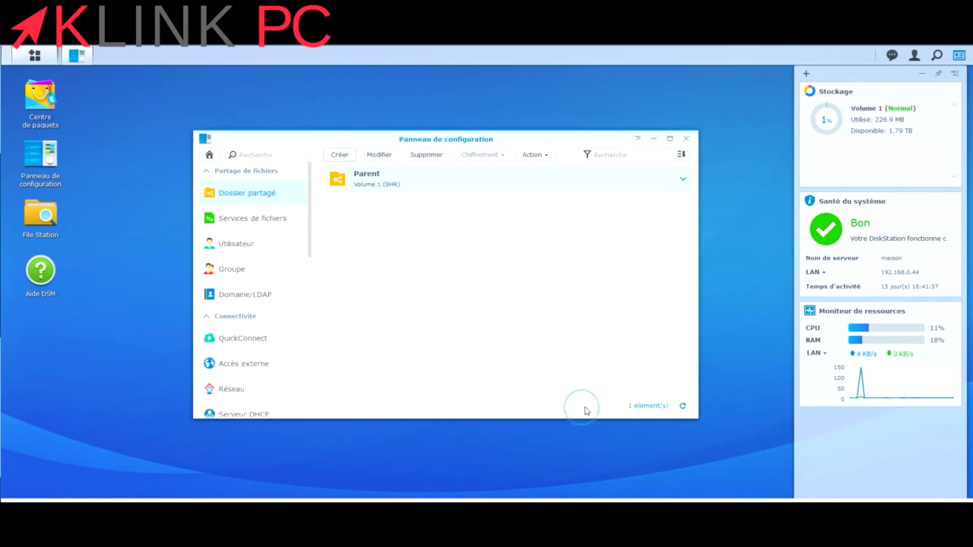
pyautogui.click(339, 155)
pyautogui.click(374, 173)
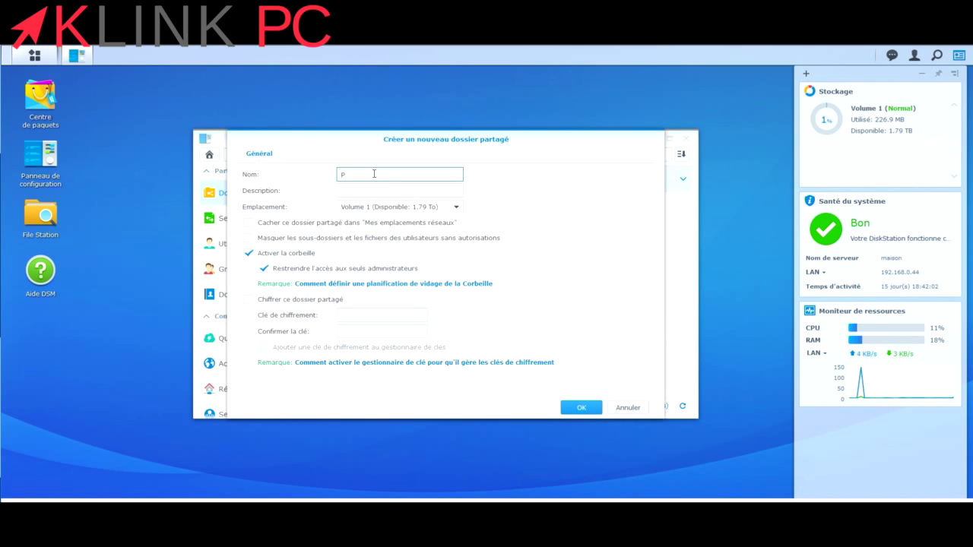
pyautogui.write('Photos')
pyautogui.click(590, 407)
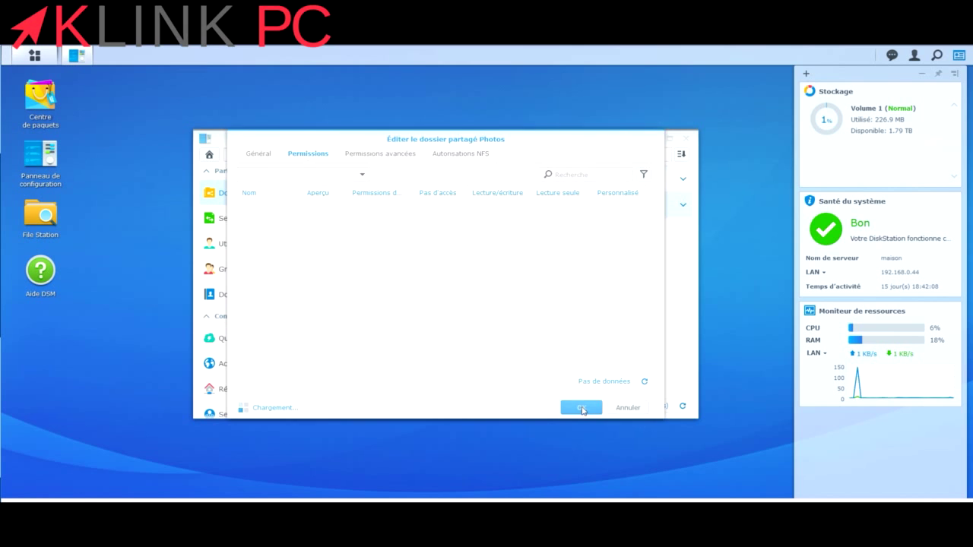
pyautogui.click(582, 409)
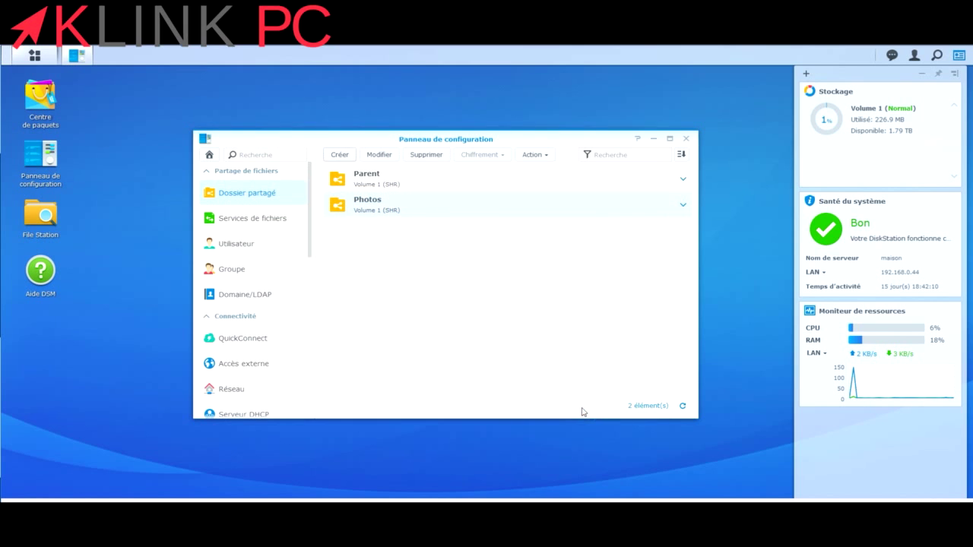
# Create the shared folders enfant1 and enfant2, keeping their default permissions.
pyautogui.click(341, 156)
pyautogui.click(382, 177)
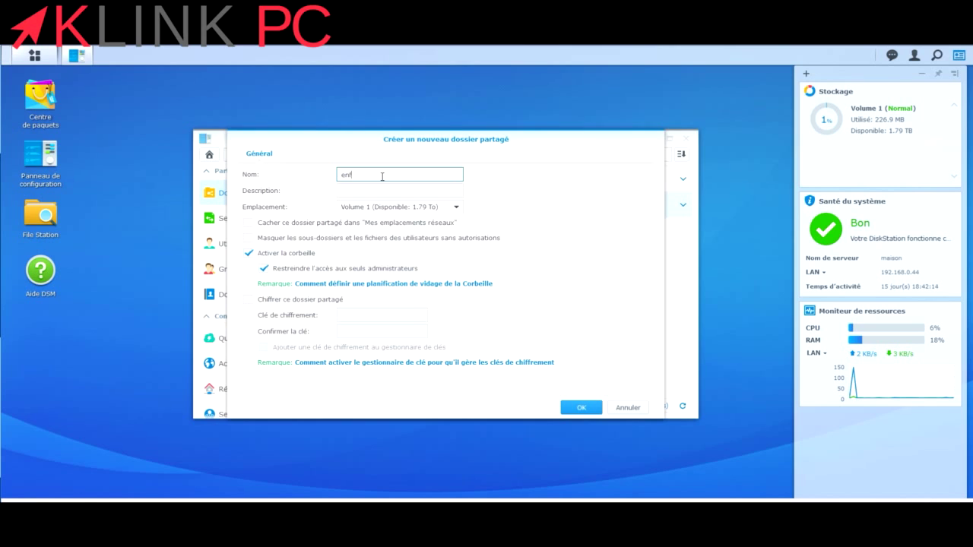
pyautogui.write('enfant1')
pyautogui.click(584, 411)
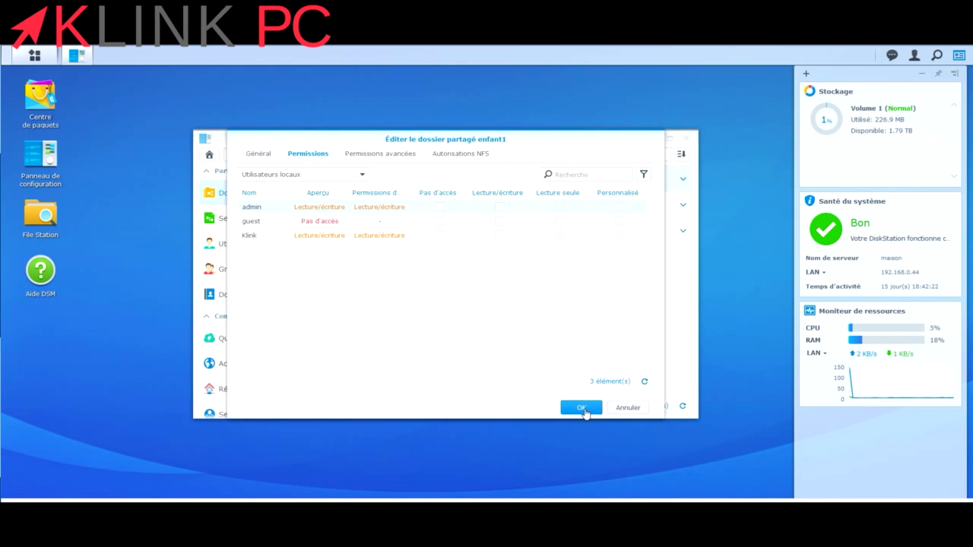
pyautogui.click(582, 410)
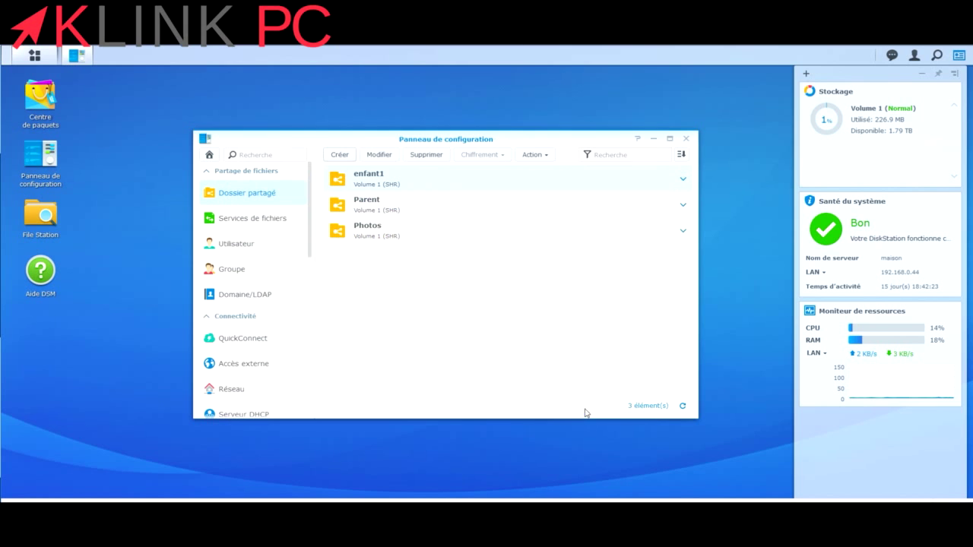
pyautogui.click(342, 156)
pyautogui.click(371, 180)
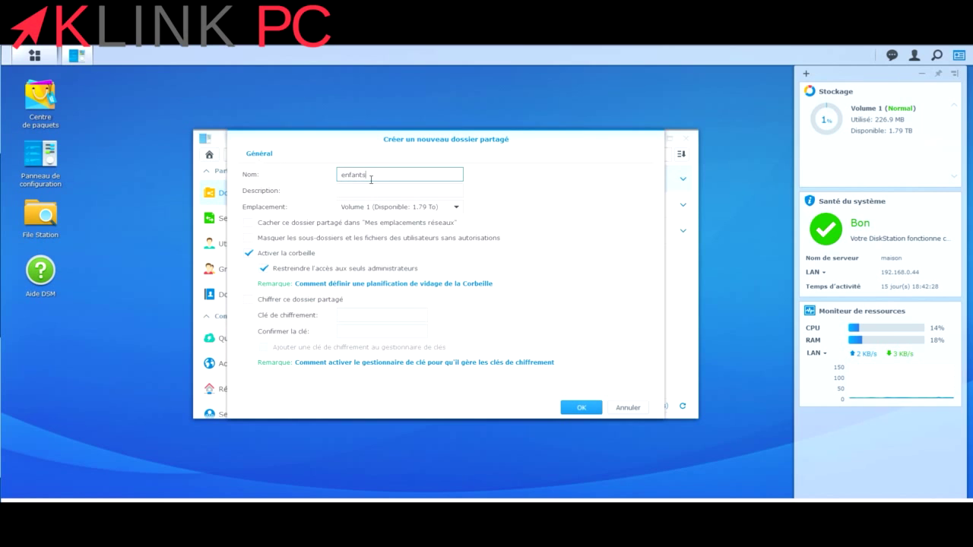
pyautogui.write('enfant2')
pyautogui.click(582, 409)
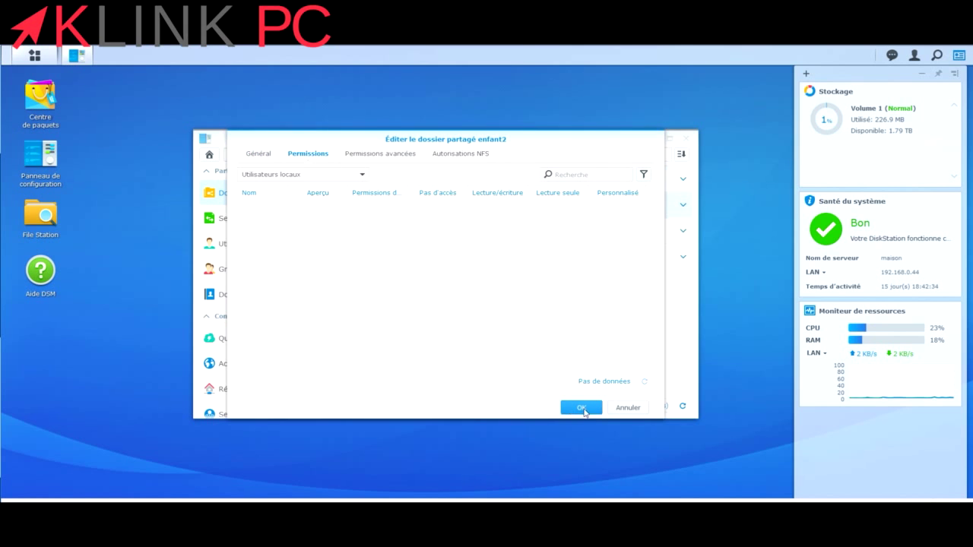
pyautogui.click(582, 408)
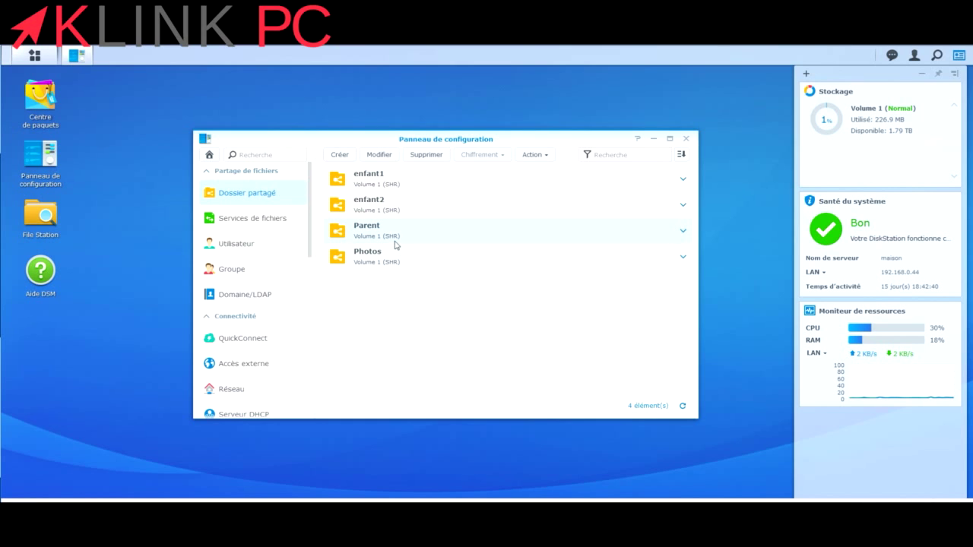
# From the user list, start a new user account and enter its name.
pyautogui.click(230, 245)
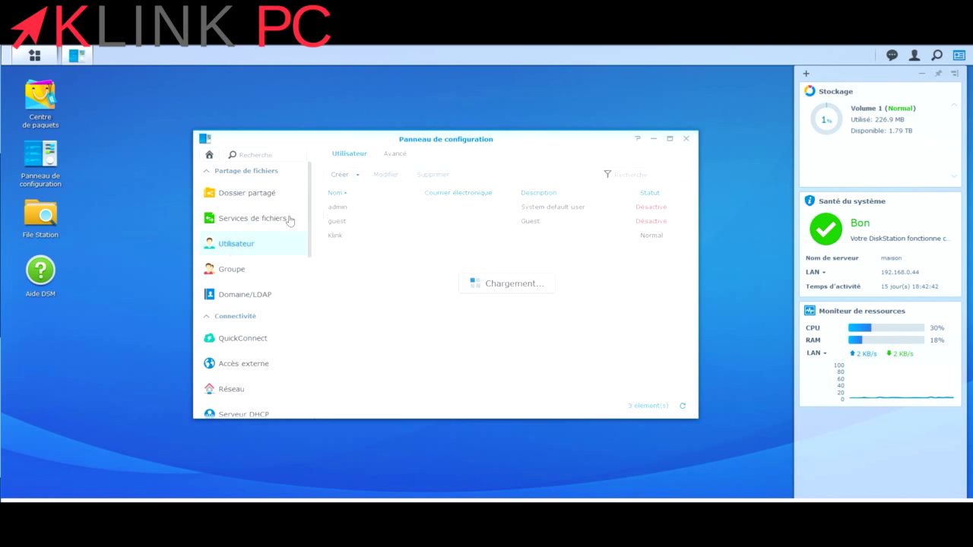
pyautogui.click(340, 176)
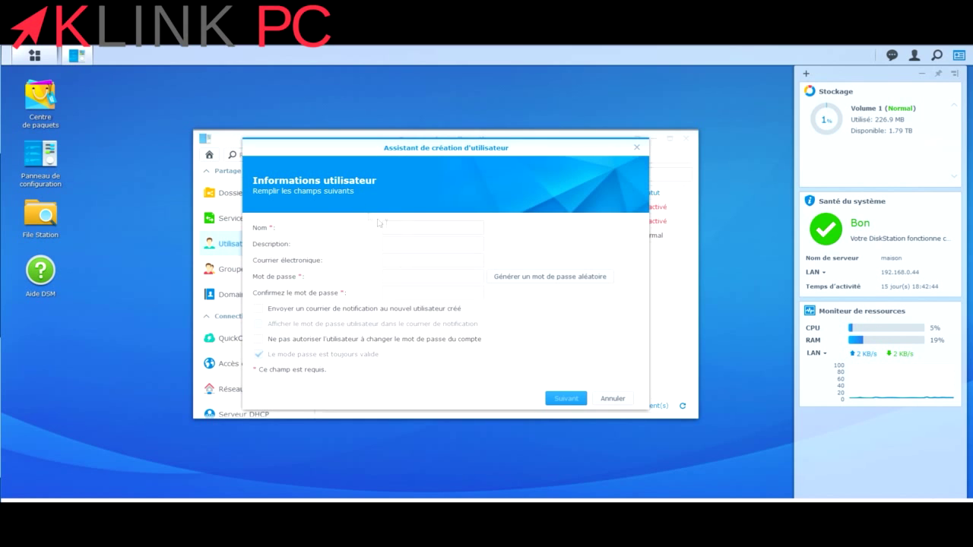
pyautogui.click(403, 229)
pyautogui.write('parent')
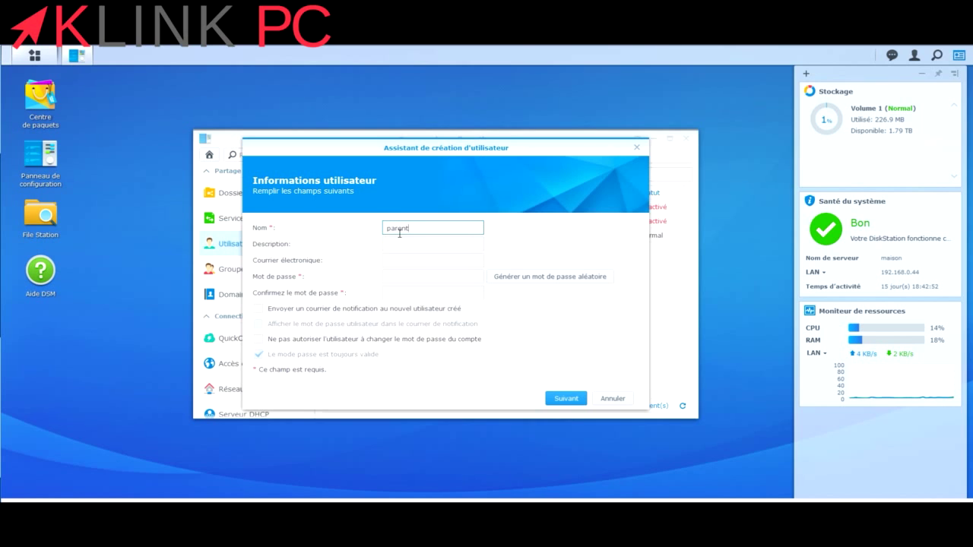
pyautogui.press('BackSpace')
pyautogui.press('BackSpace')
# Enter and confirm the new user's password, then continue to group membership.
pyautogui.click(429, 271)
pyautogui.write('123')
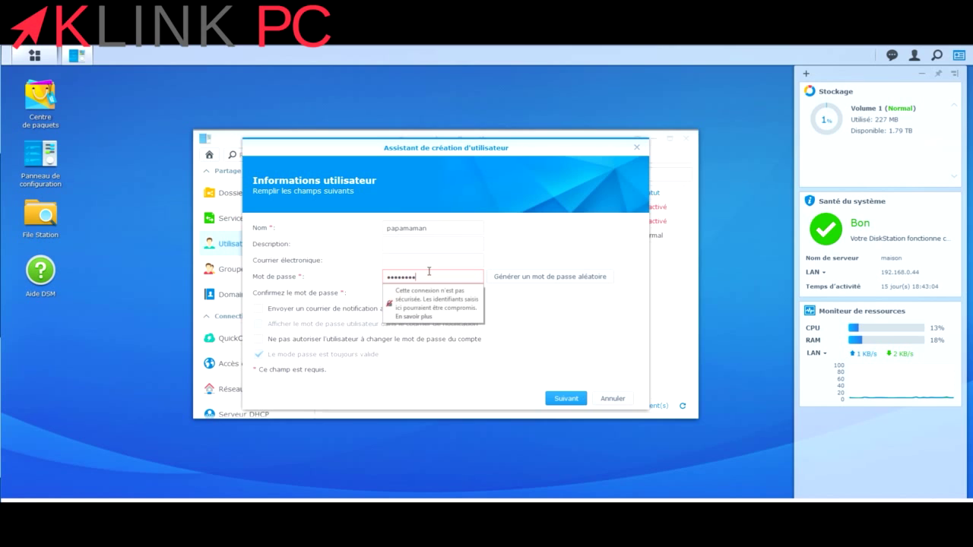
pyautogui.click(431, 295)
pyautogui.write('1')
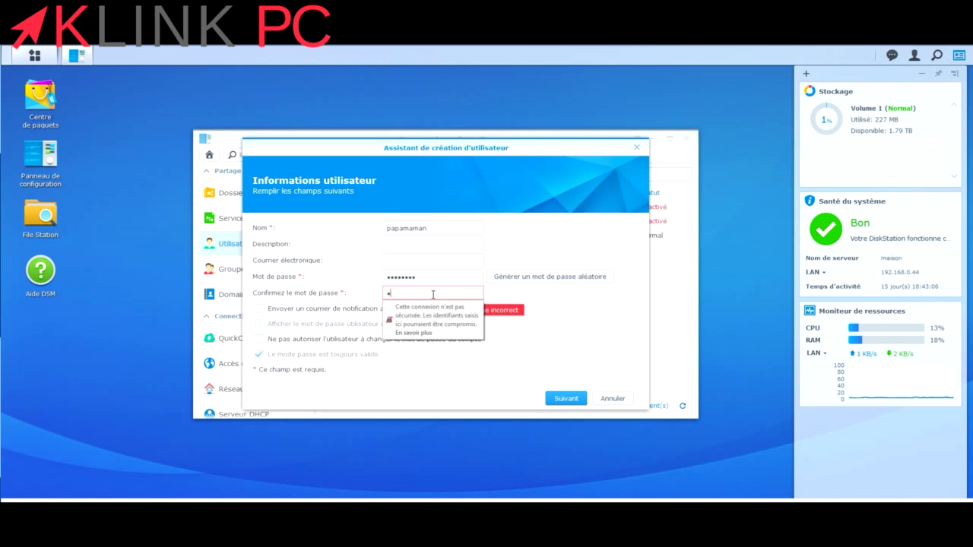
pyautogui.write('2345678')
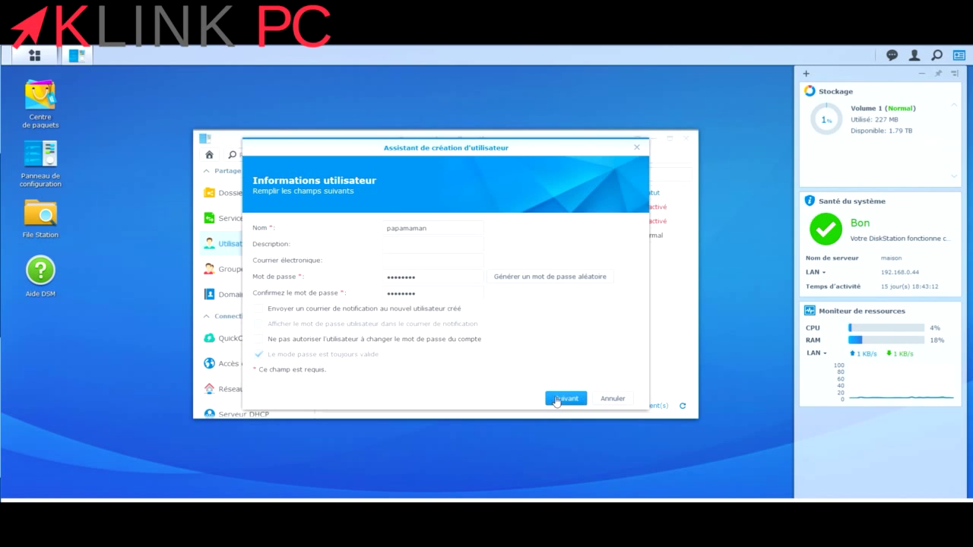
pyautogui.click(557, 400)
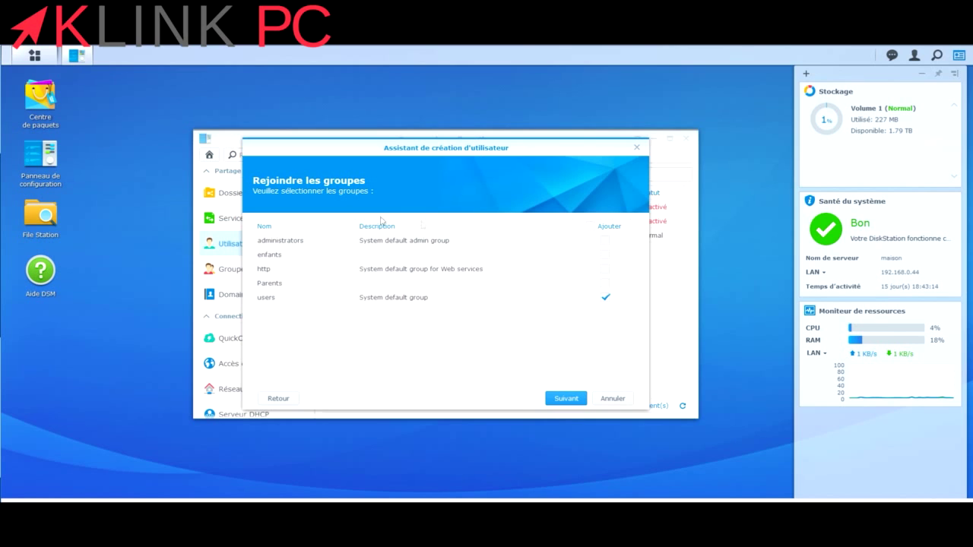
# Add the user to administrators and leave folder permissions and quota unchanged.
pyautogui.click(606, 242)
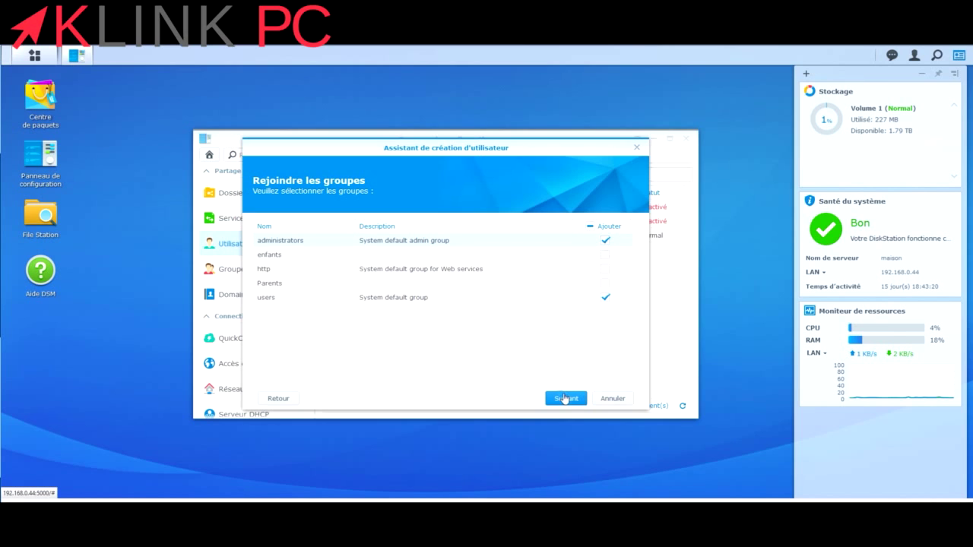
pyautogui.click(564, 399)
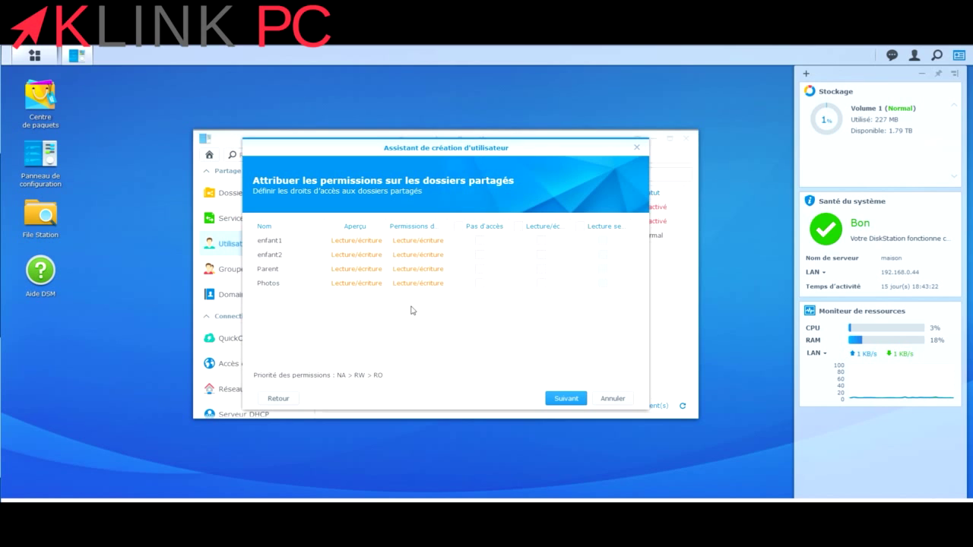
pyautogui.click(518, 227)
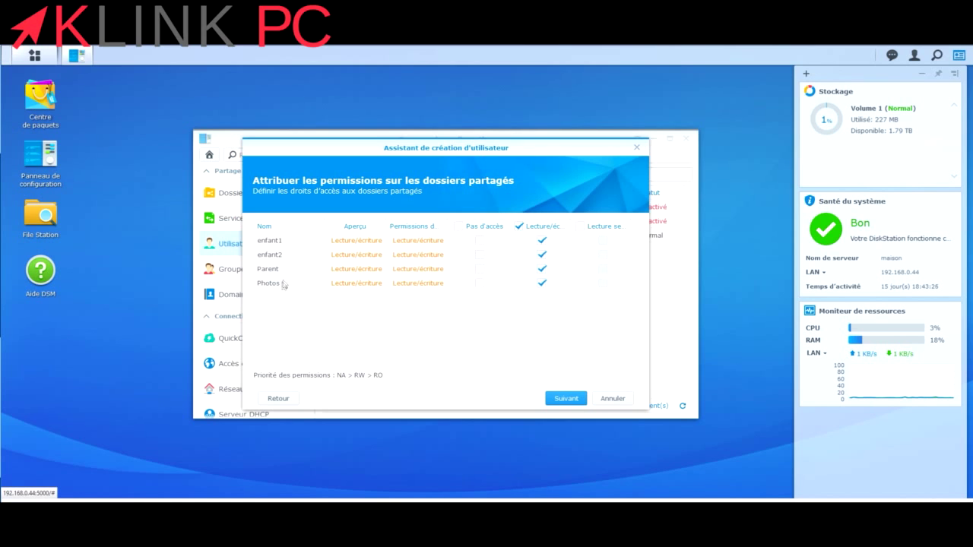
pyautogui.click(519, 226)
pyautogui.click(563, 400)
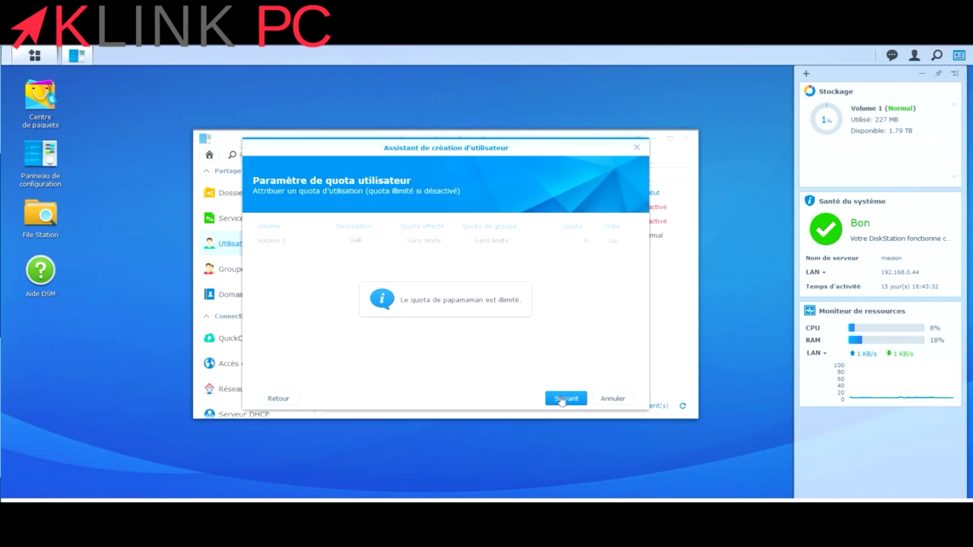
pyautogui.click(563, 399)
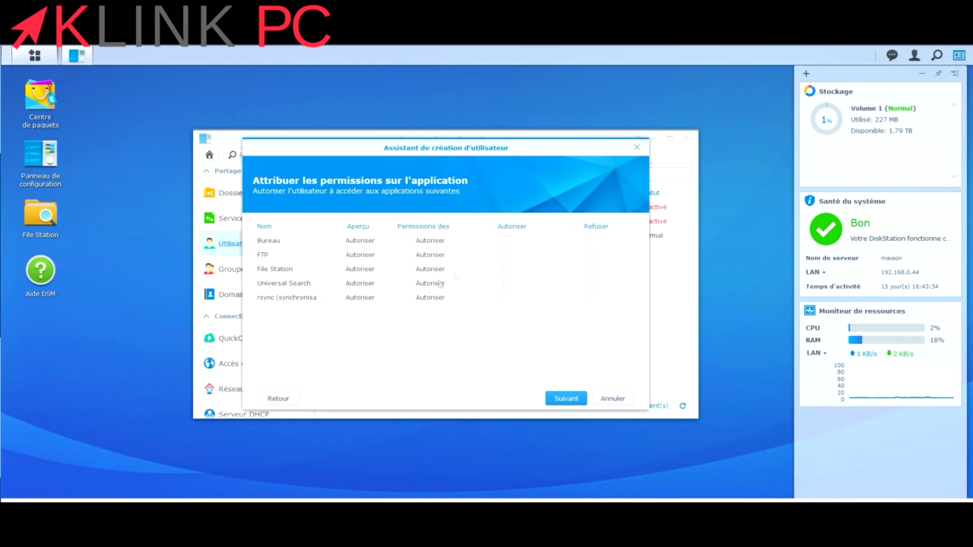
# Allow the user every application, skip speed limits, and apply to create the account.
pyautogui.click(492, 226)
pyautogui.click(561, 400)
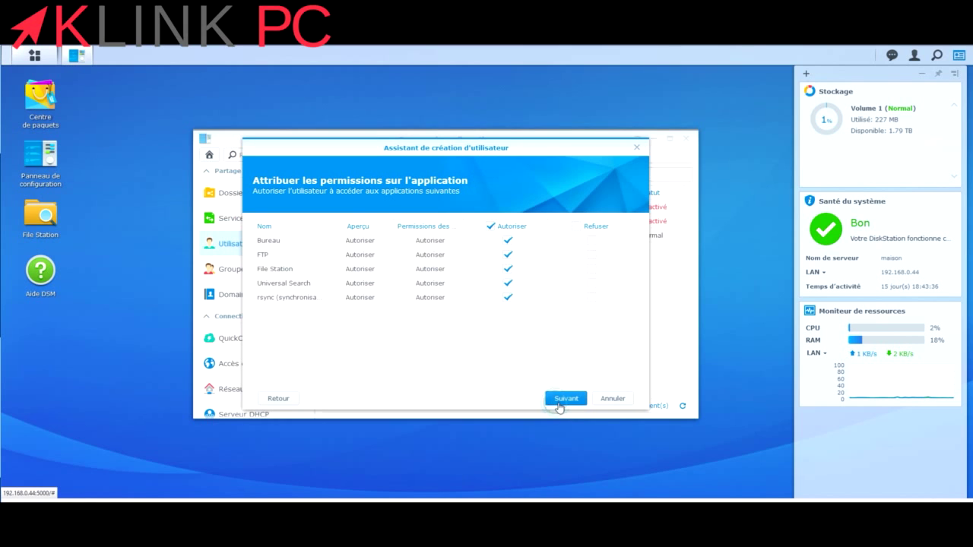
pyautogui.click(560, 406)
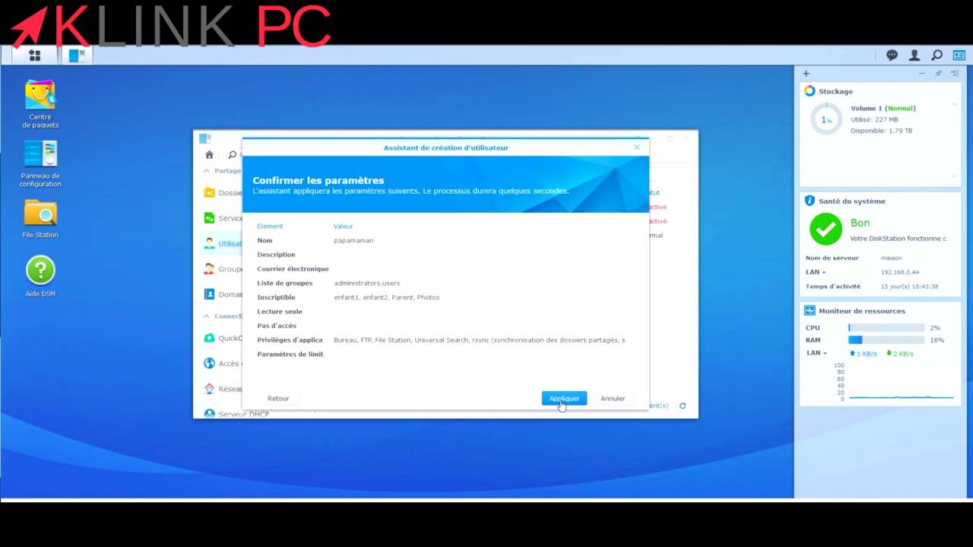
pyautogui.click(563, 399)
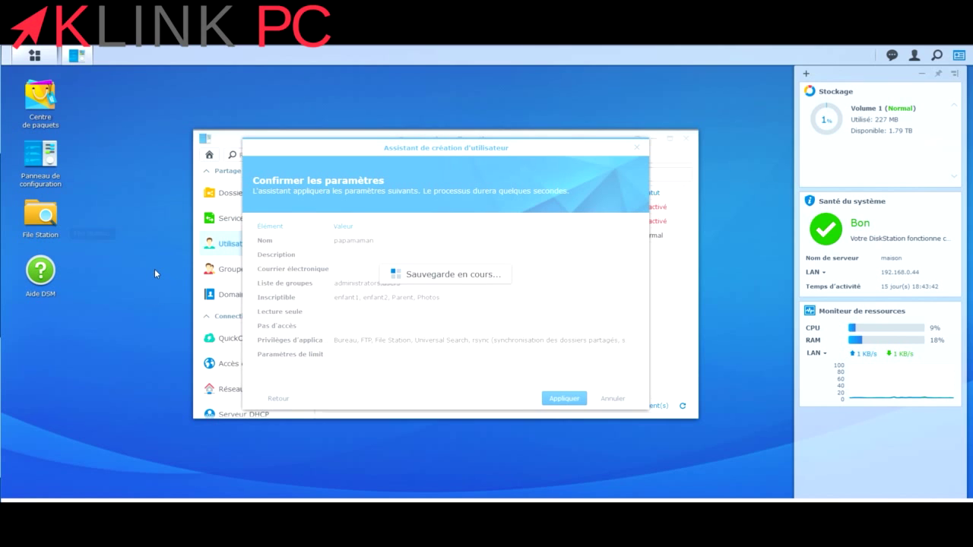
# Delete the custom groups Parents and enfants, then return to the user list.
pyautogui.click(232, 275)
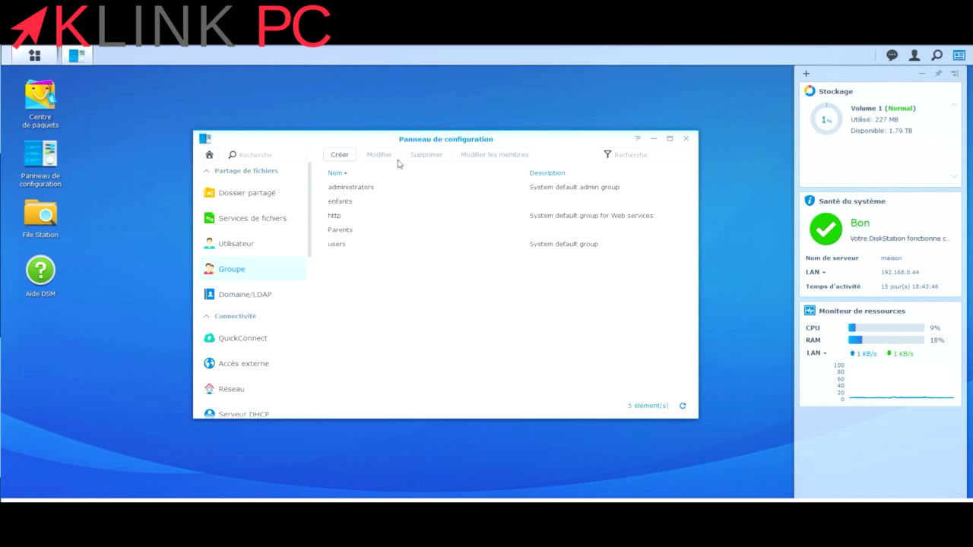
pyautogui.click(361, 234)
pyautogui.click(417, 157)
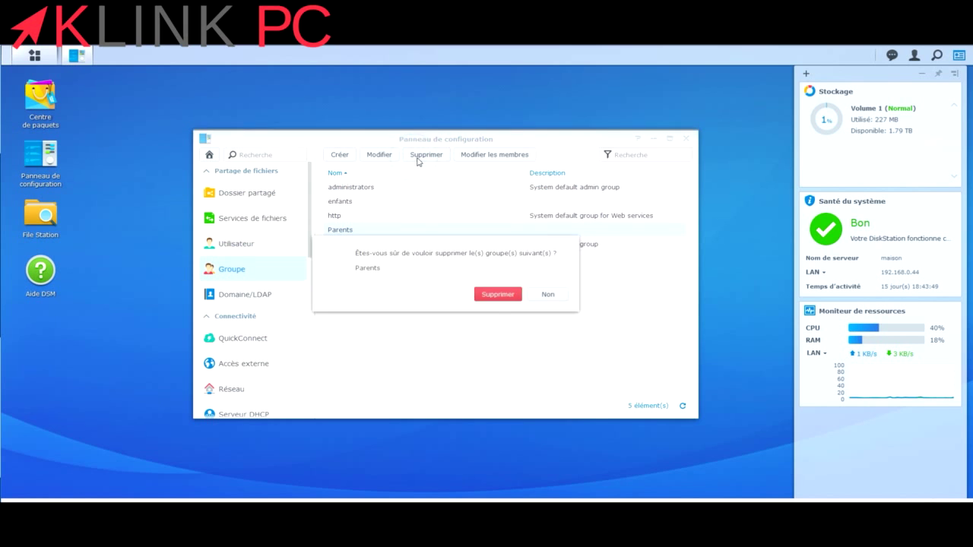
pyautogui.click(513, 296)
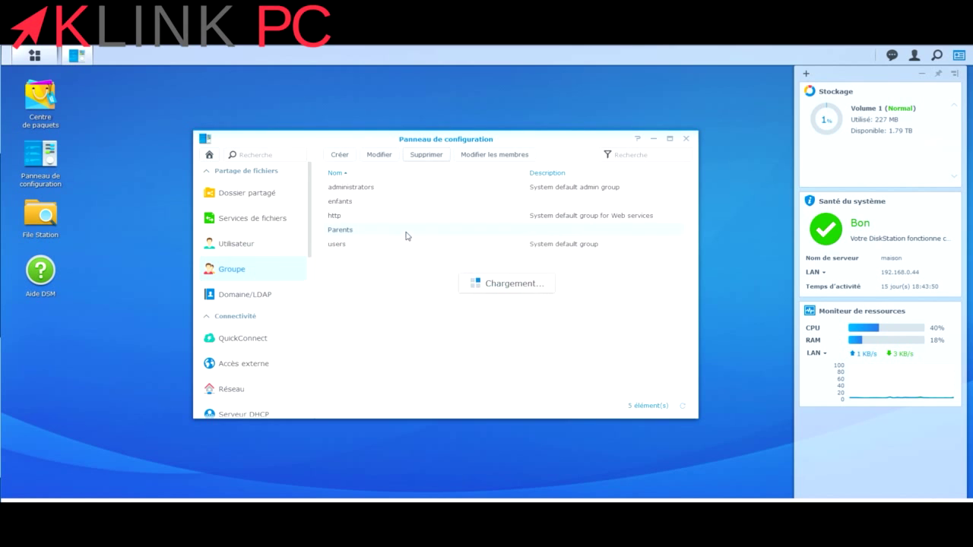
pyautogui.click(424, 154)
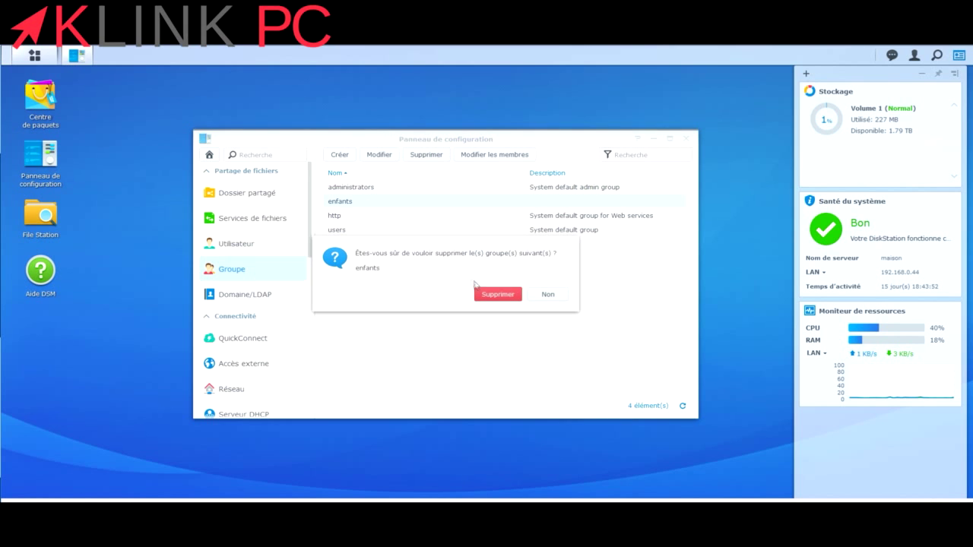
pyautogui.click(494, 295)
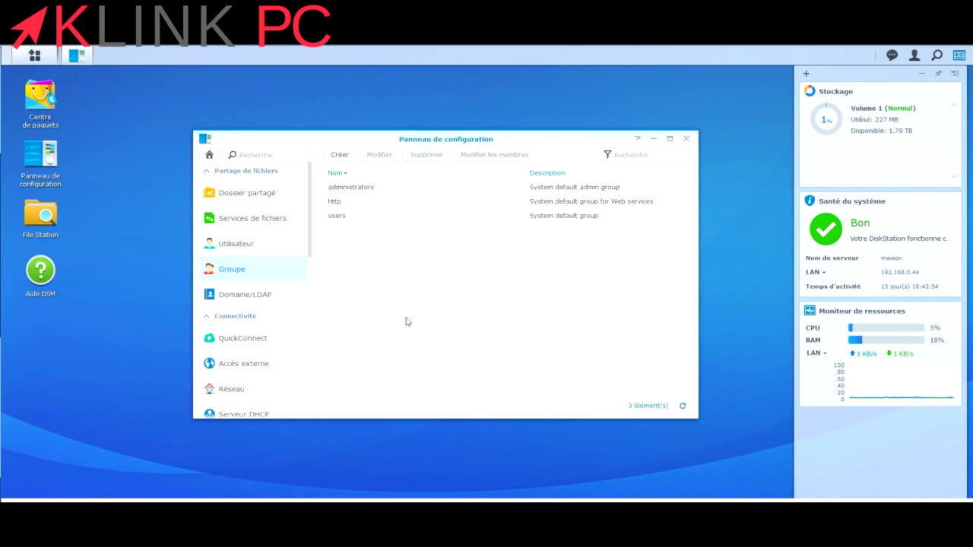
pyautogui.click(250, 252)
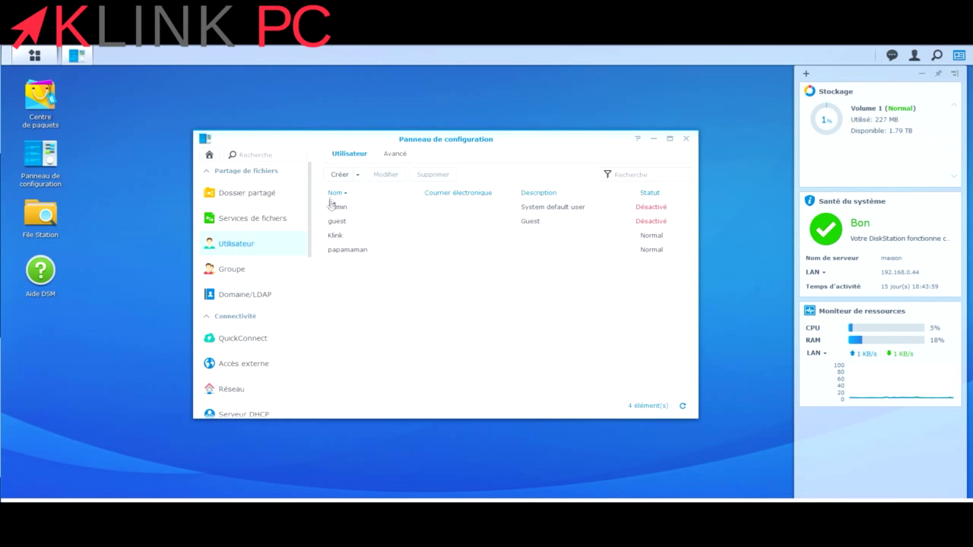
# Start a new user named enfant and enter and confirm its password.
pyautogui.click(339, 174)
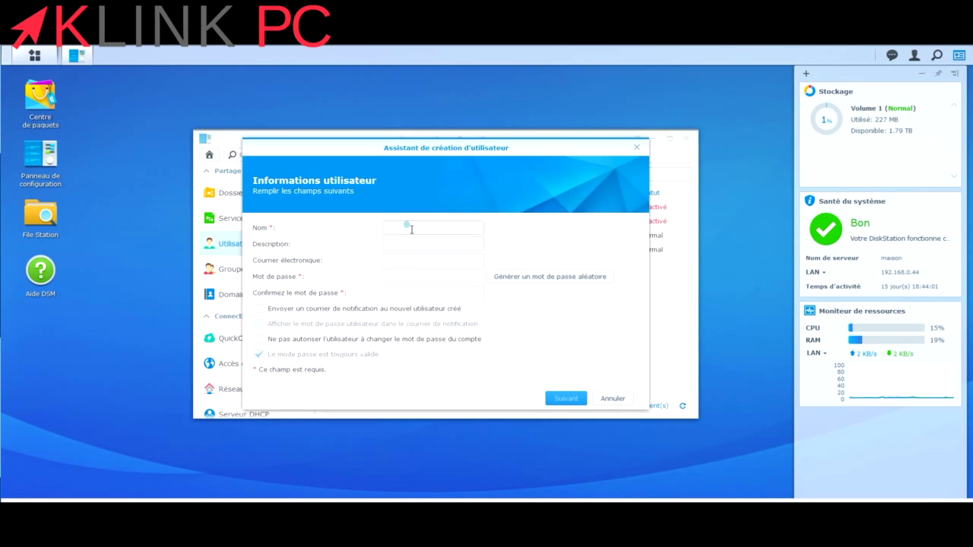
pyautogui.click(411, 229)
pyautogui.click(410, 229)
pyautogui.write('1')
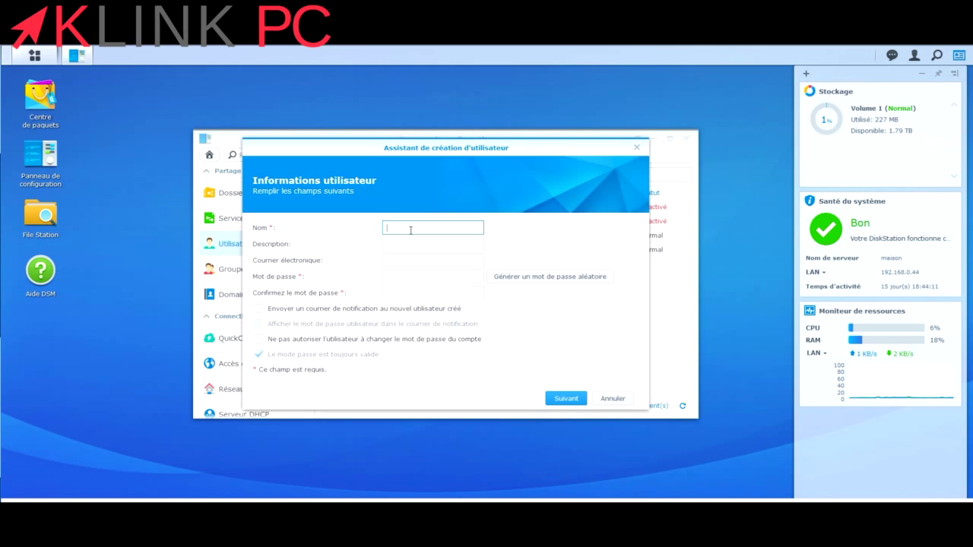
pyautogui.write('enfant')
pyautogui.click(427, 275)
pyautogui.write('12')
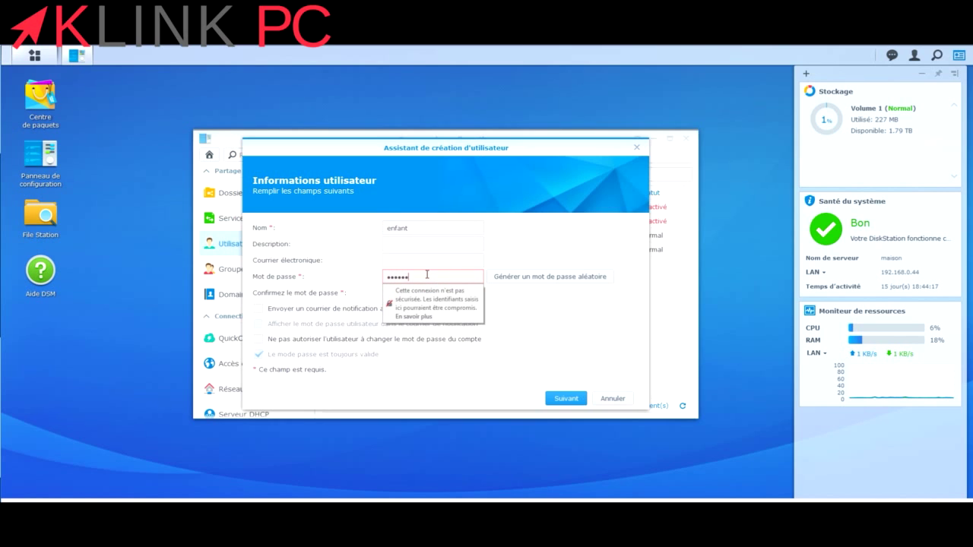
pyautogui.press('Tab')
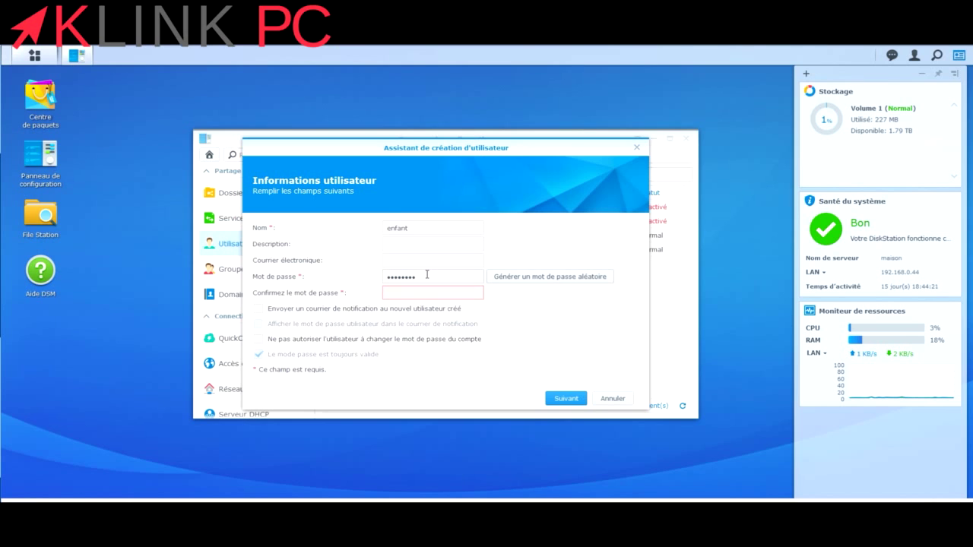
pyautogui.click(434, 292)
pyautogui.write('12')
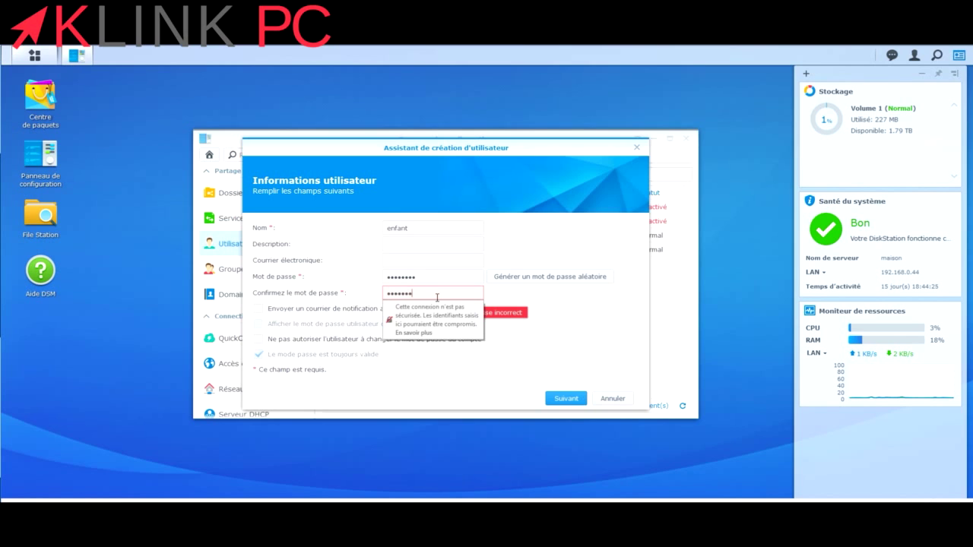
pyautogui.click(562, 352)
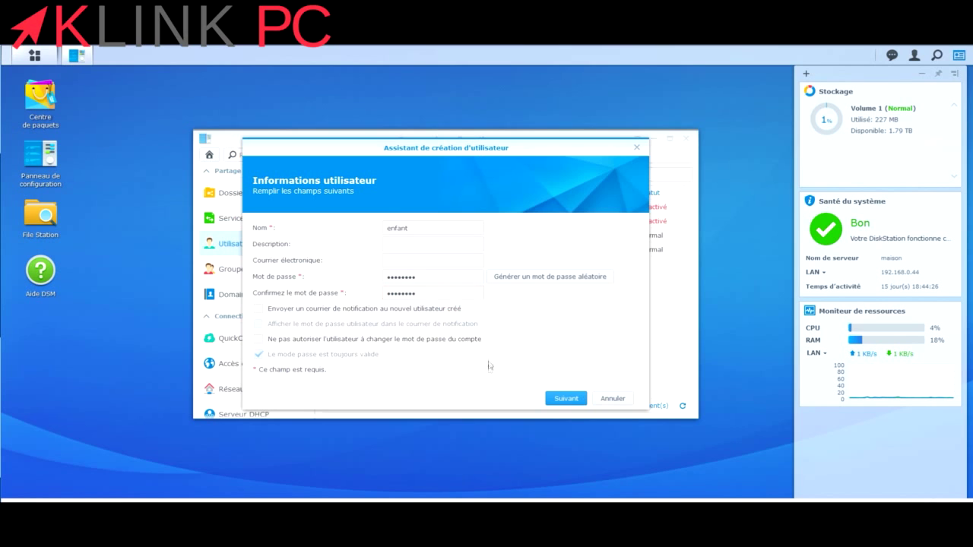
pyautogui.click(565, 398)
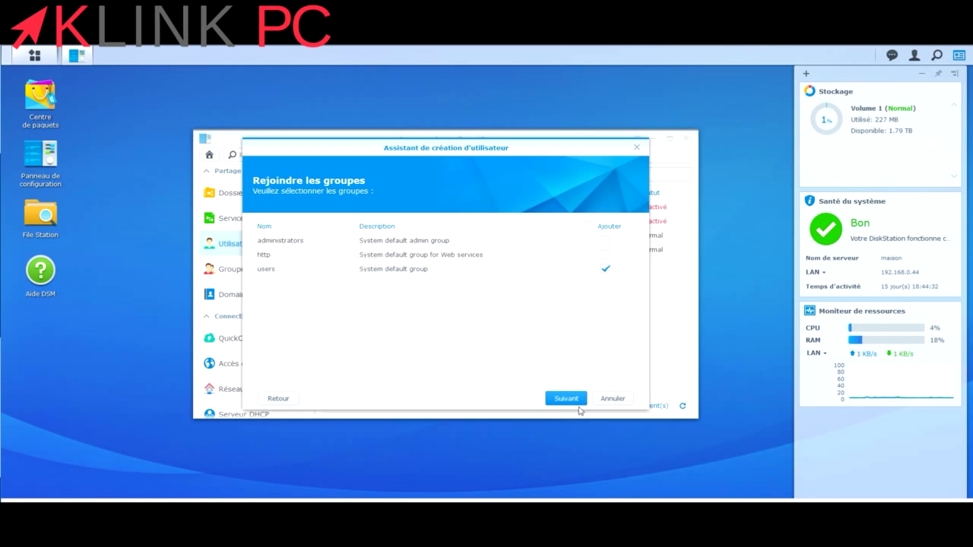
# Keep the users group, grant Photos read-only and enfant1 read/write access.
pyautogui.click(564, 399)
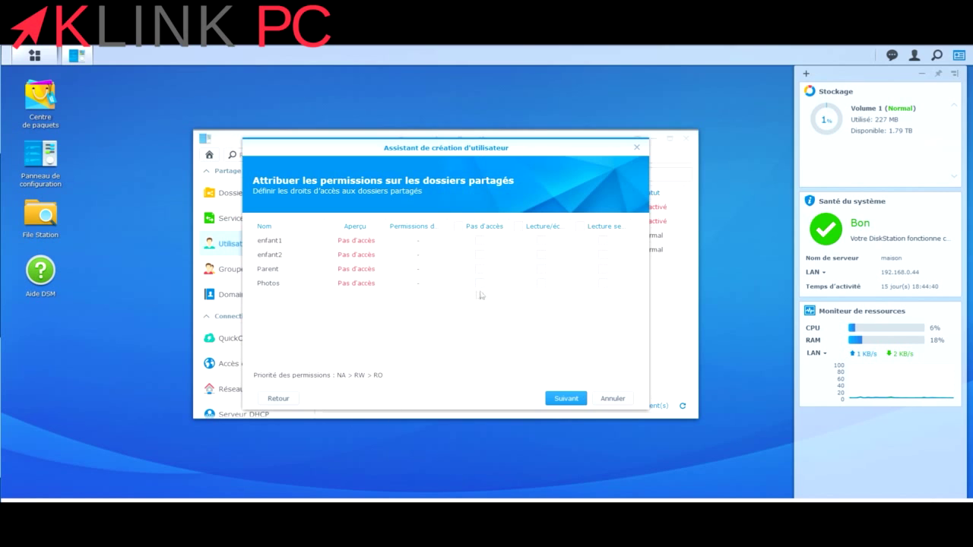
pyautogui.click(603, 285)
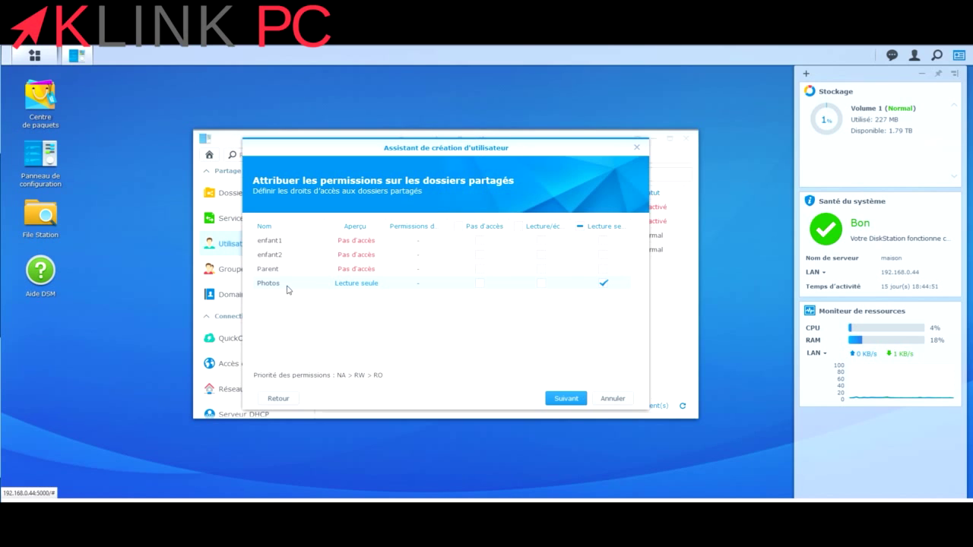
pyautogui.click(541, 242)
pyautogui.click(566, 398)
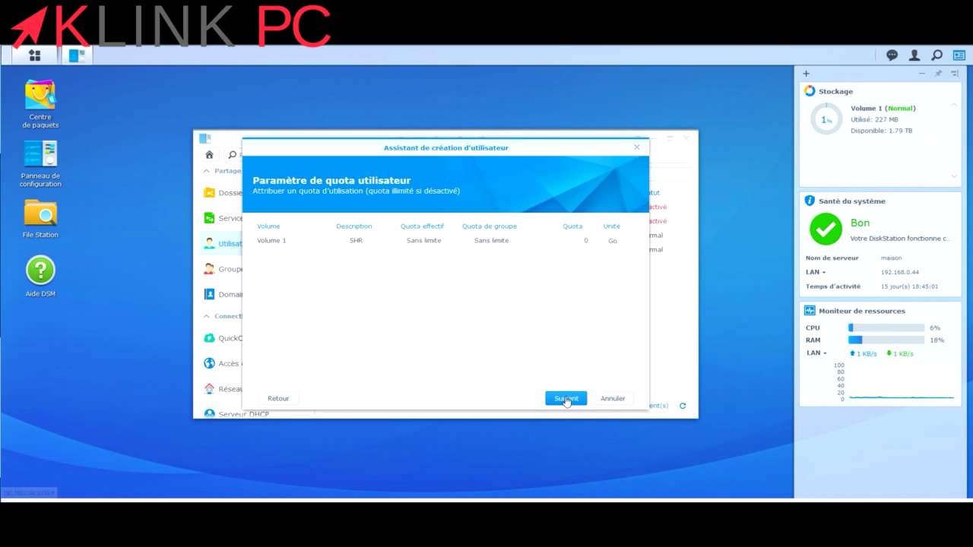
# Accept default quota, application and speed-limit settings, then apply to create enfant.
pyautogui.click(564, 400)
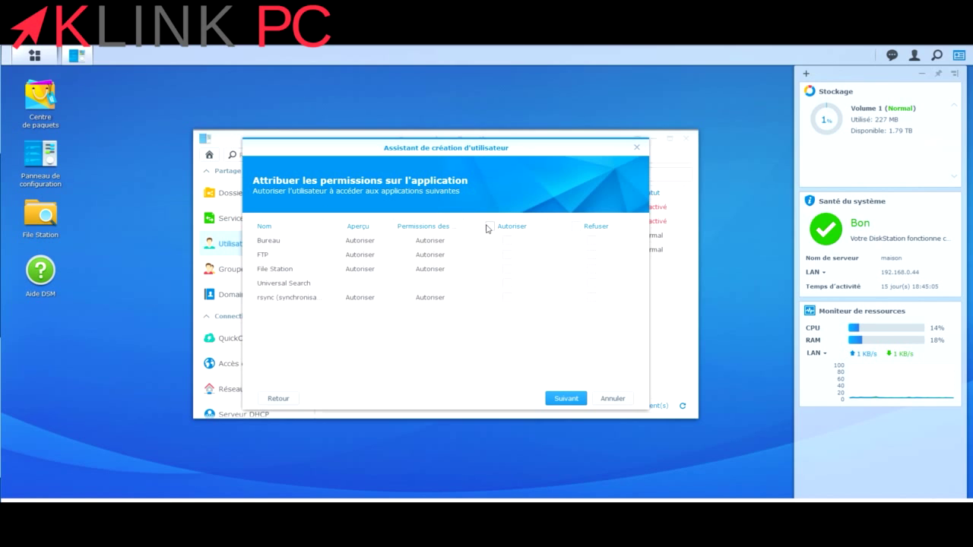
pyautogui.click(563, 398)
pyautogui.click(564, 399)
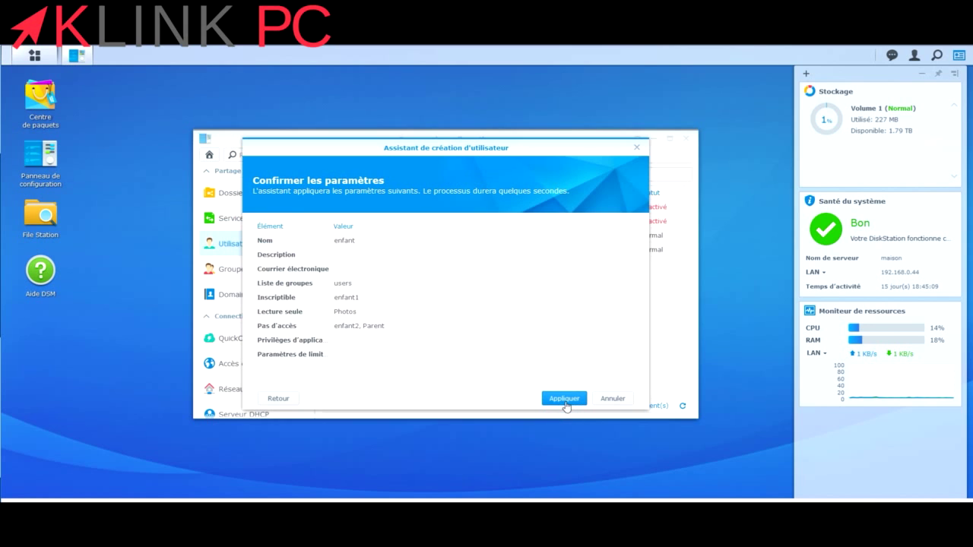
pyautogui.click(564, 401)
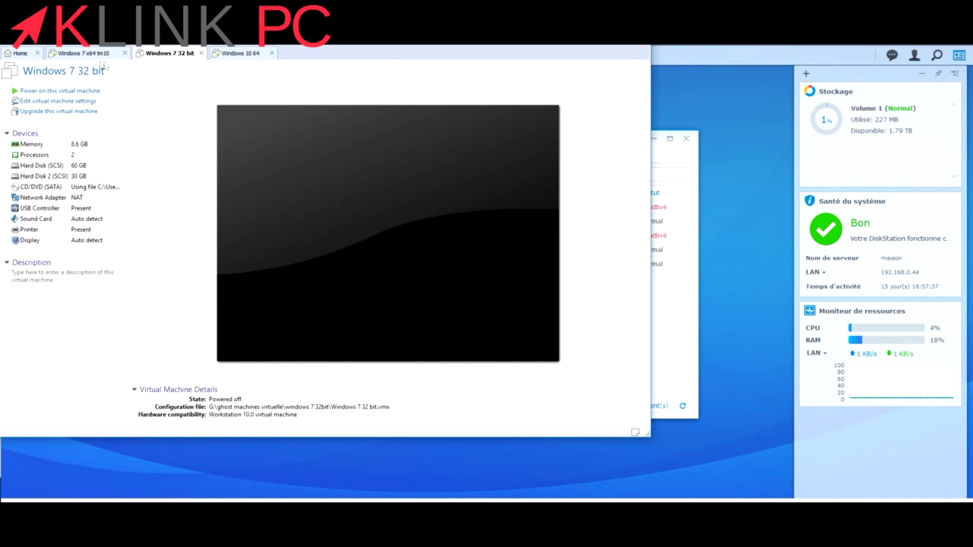
# In the Windows 7 x64 VM, sign in to 192.168.0.44 with the parent account's user name and password.
pyautogui.click(94, 53)
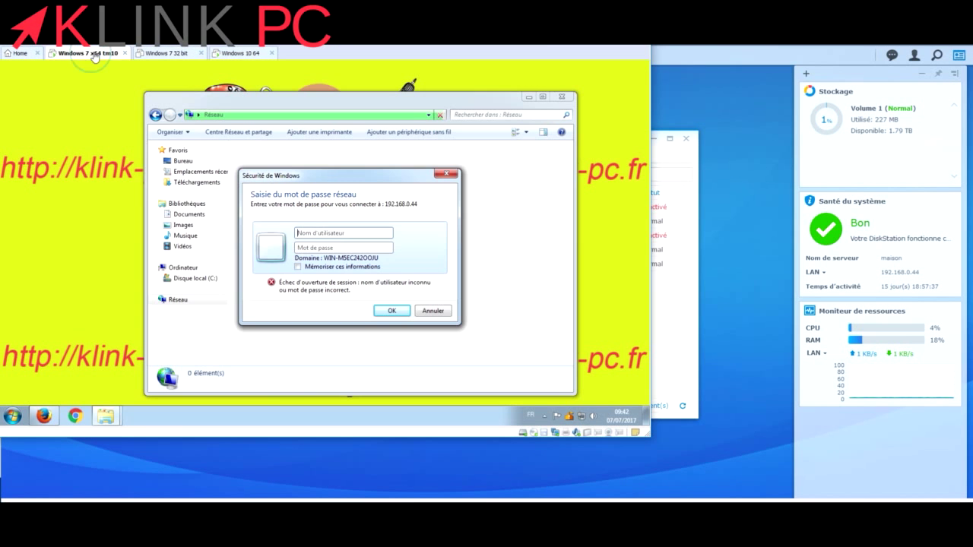
pyautogui.click(327, 233)
pyautogui.write('papamaman')
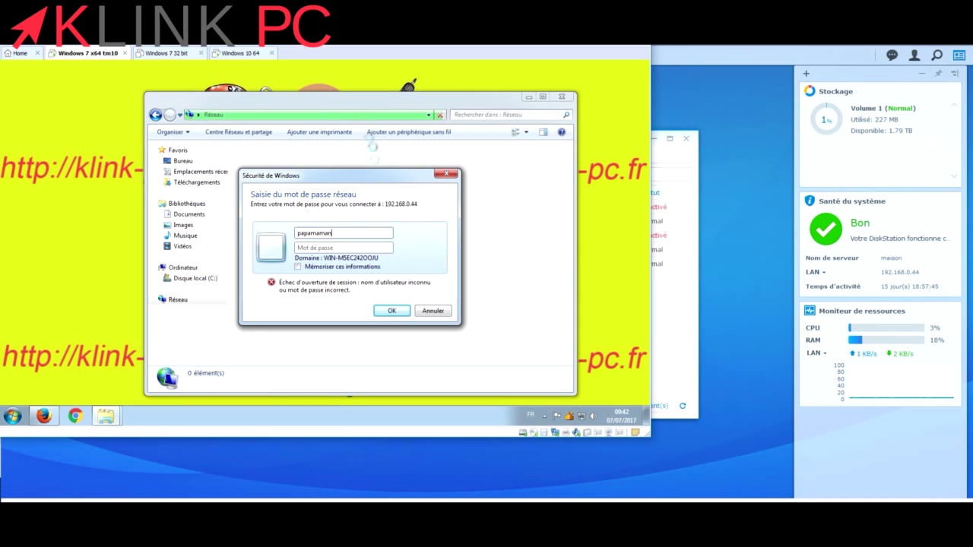
pyautogui.click(339, 246)
pyautogui.write('••••••••')
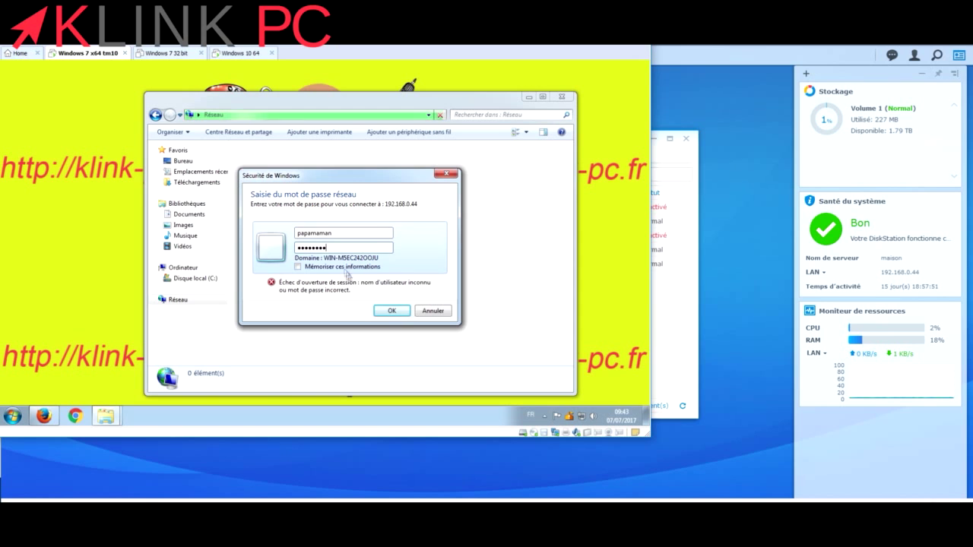
pyautogui.click(392, 310)
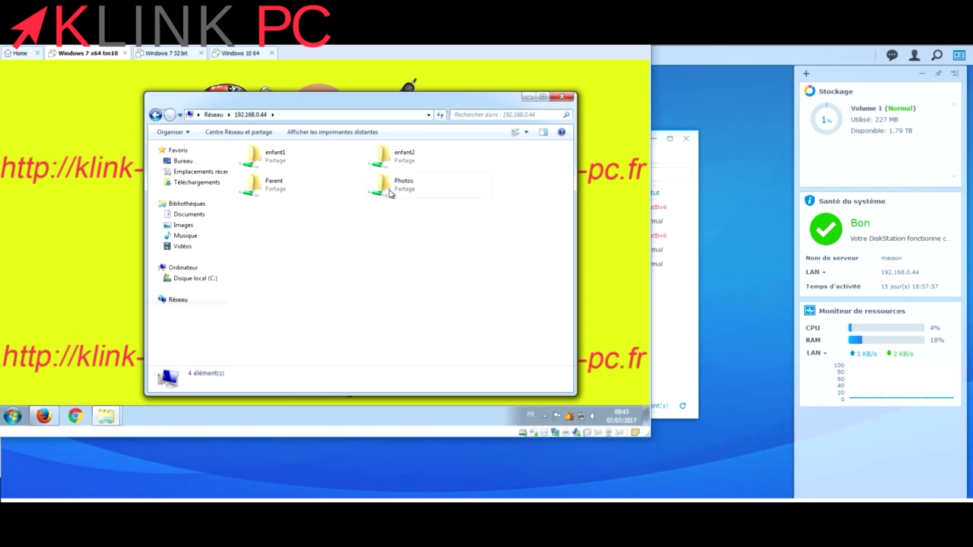
# Look inside the Photos and Parent shares, returning to the share list each time.
pyautogui.doubleClick(389, 193)
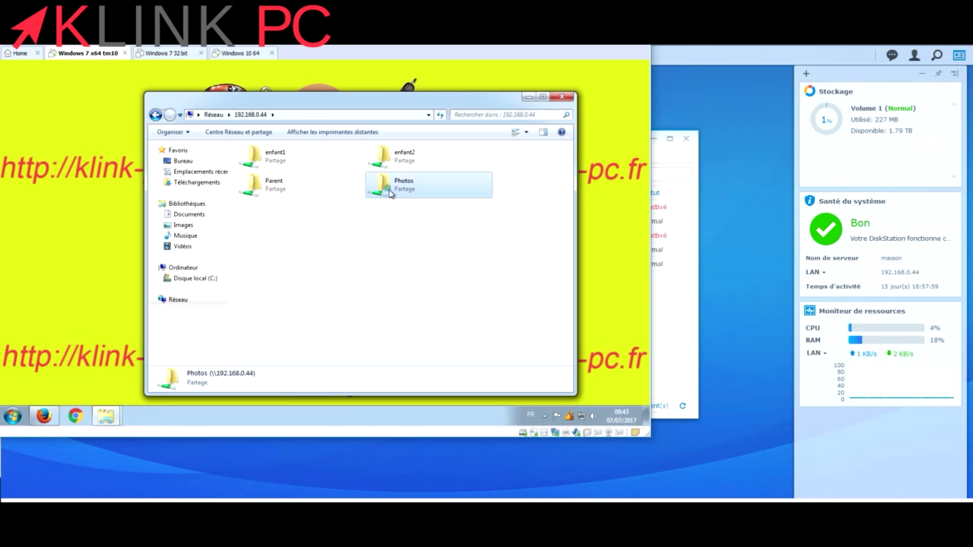
pyautogui.click(154, 116)
pyautogui.doubleClick(247, 185)
pyautogui.click(155, 116)
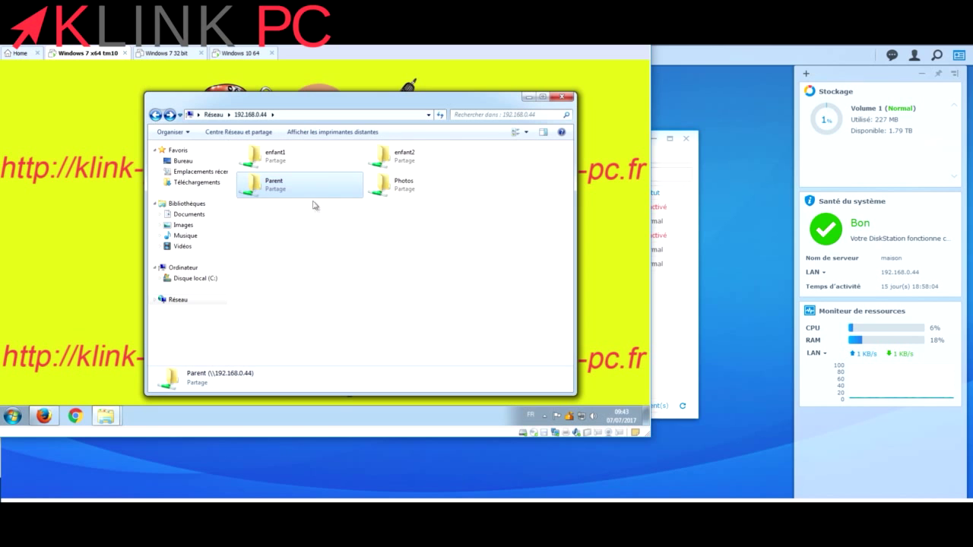
pyautogui.click(271, 163)
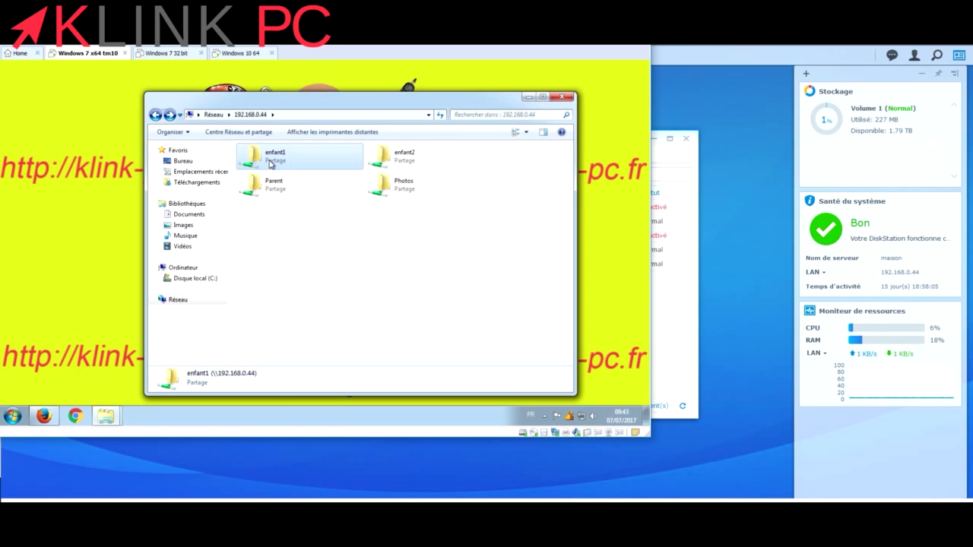
# Abandon a first drive-mapping attempt and copy the 192.168.0.44 server address.
pyautogui.rightClick(386, 190)
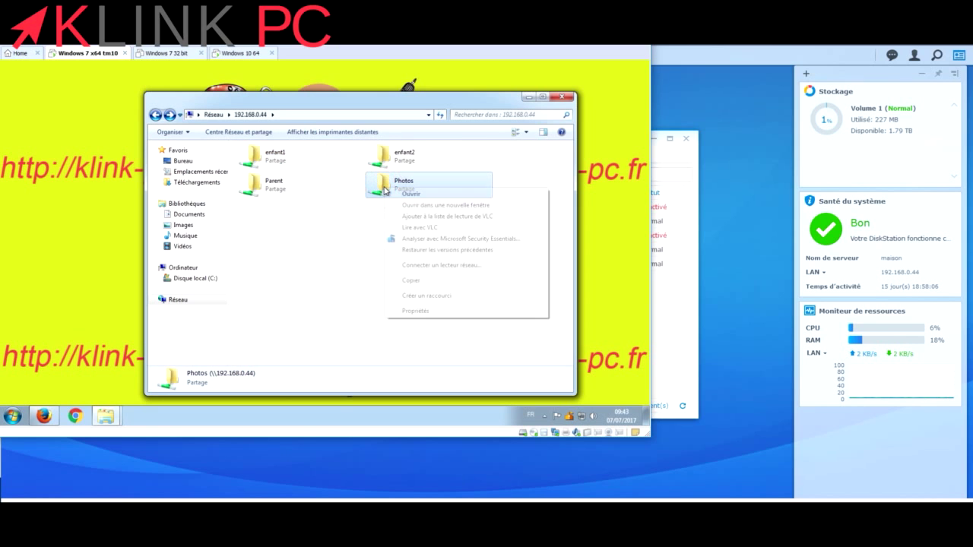
pyautogui.click(438, 266)
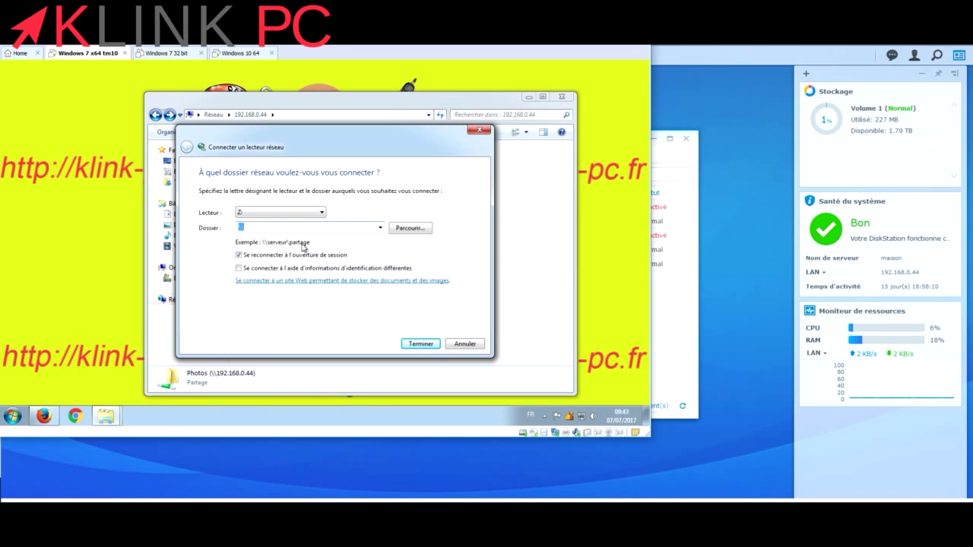
pyautogui.click(408, 233)
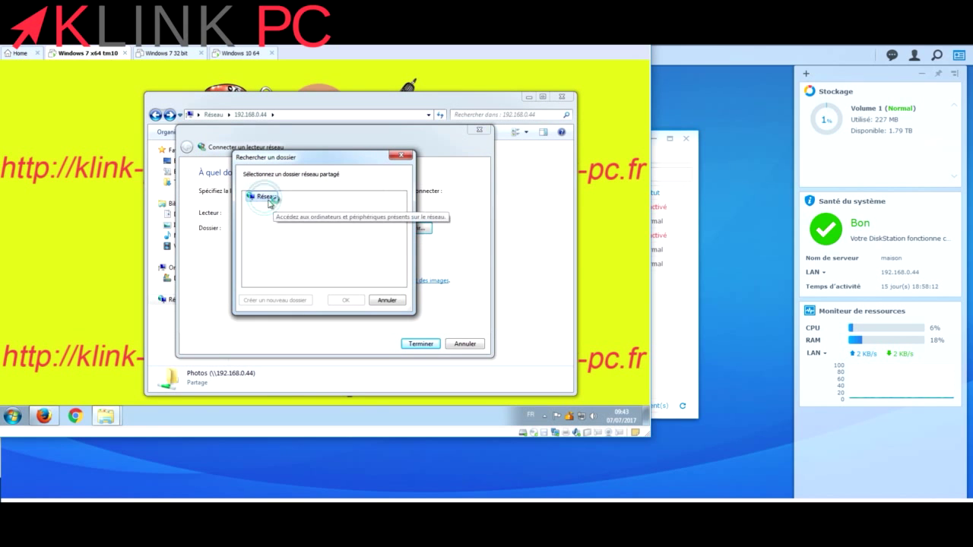
pyautogui.click(387, 300)
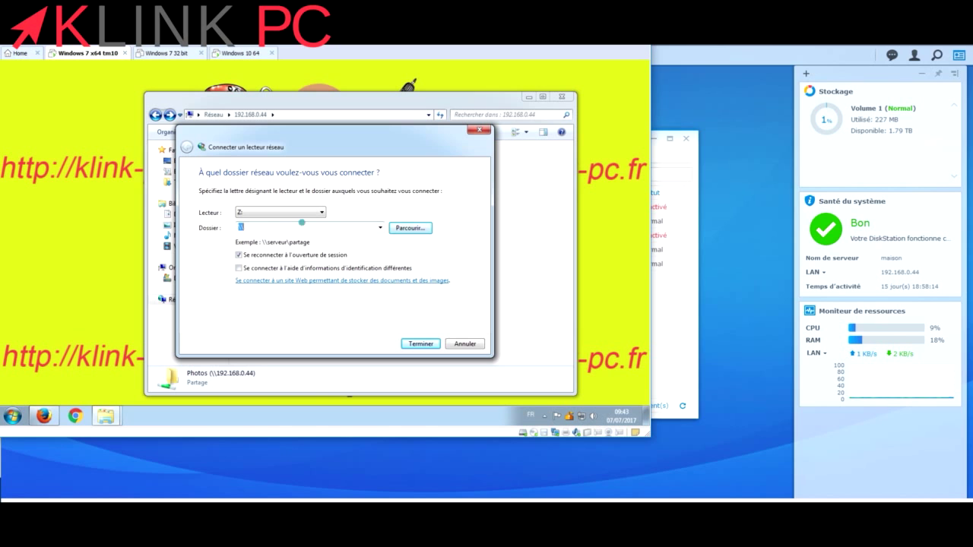
pyautogui.press('Escape')
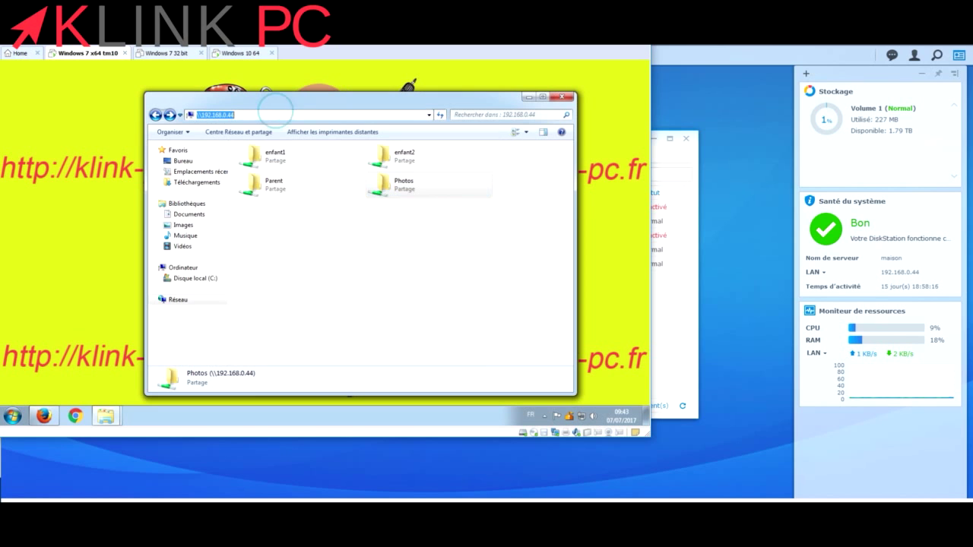
pyautogui.click(223, 115)
pyautogui.rightClick(224, 116)
pyautogui.hotkey('ctrl', 'c')
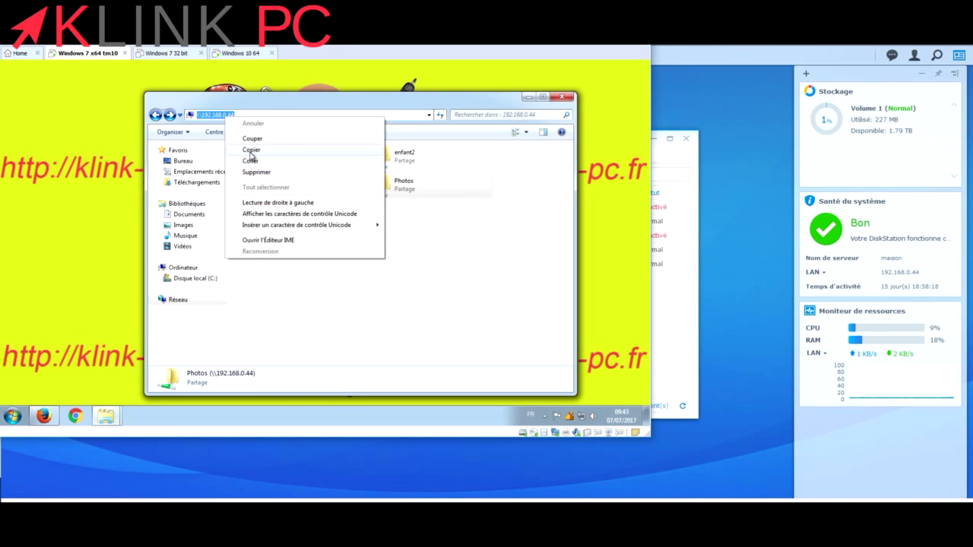
pyautogui.click(251, 150)
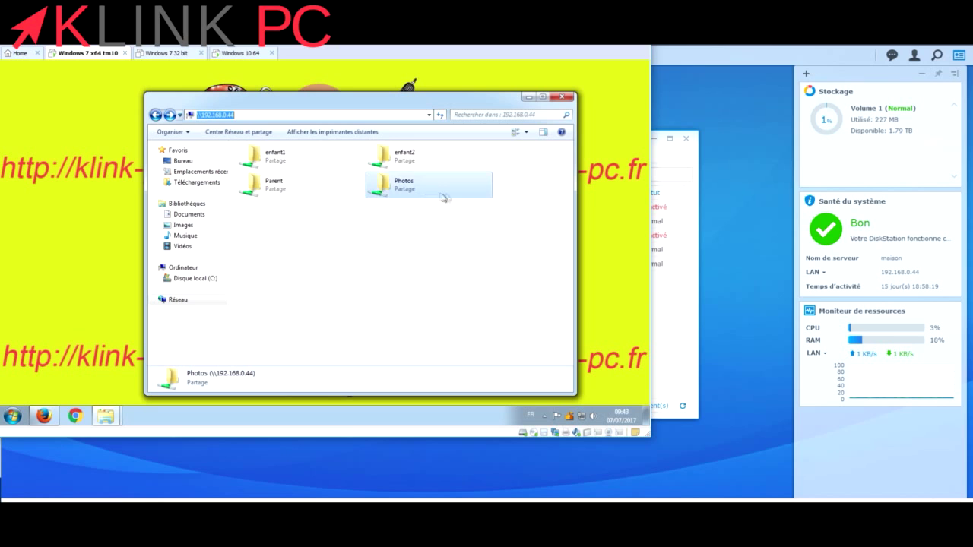
# Map the Parent share on \\192.168.0.44 as network drive Z:.
pyautogui.rightClick(390, 186)
pyautogui.click(444, 264)
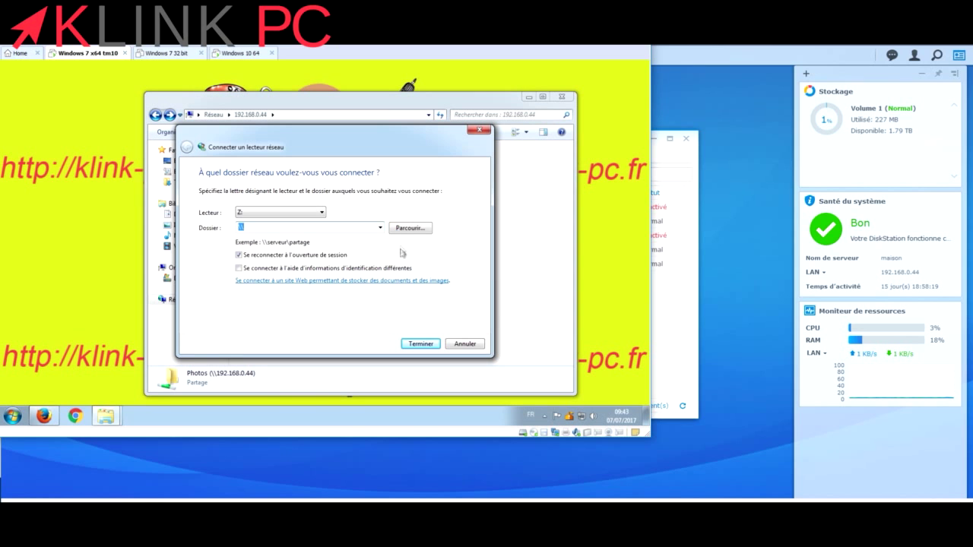
pyautogui.write('\\\\')
pyautogui.hotkey('ctrl', 'v')
pyautogui.press('BackSpace')
pyautogui.click(406, 232)
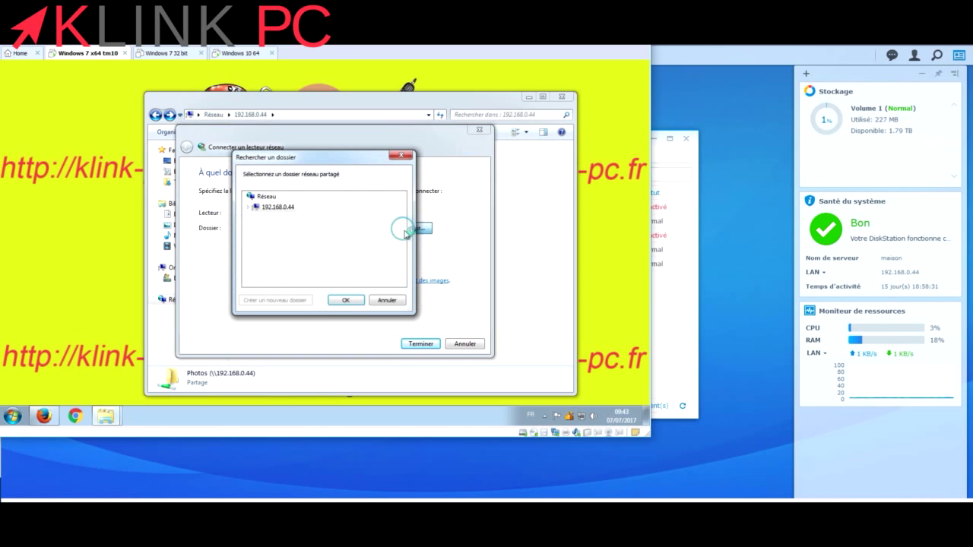
pyautogui.click(250, 207)
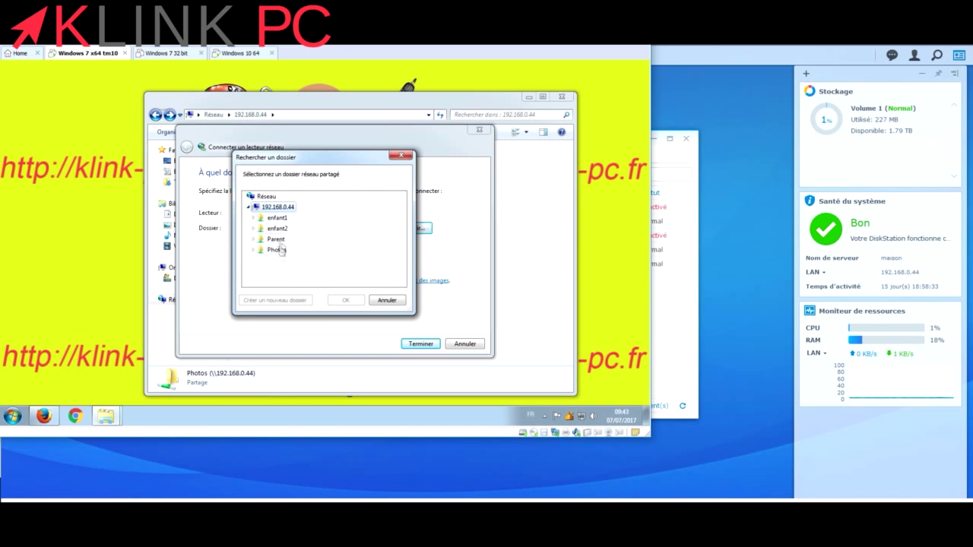
pyautogui.click(275, 239)
pyautogui.click(347, 302)
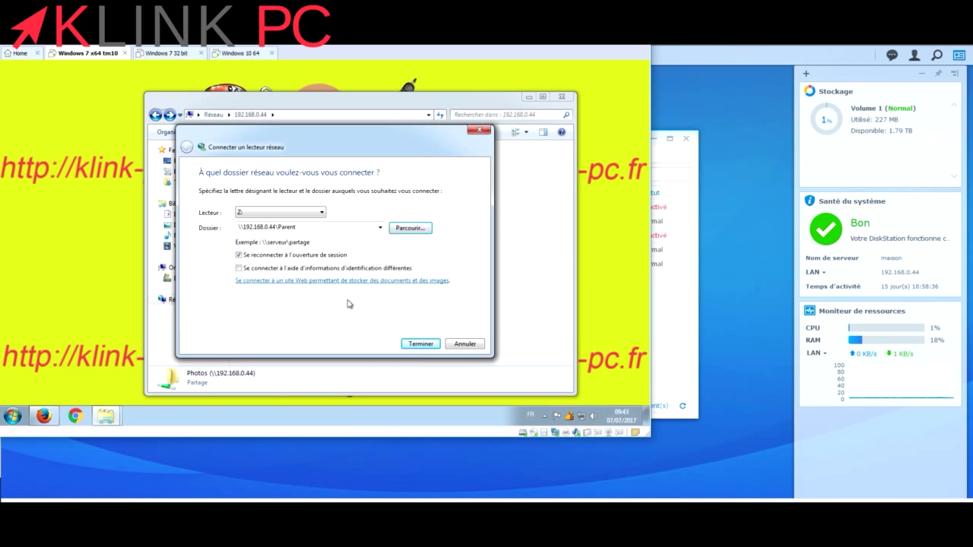
pyautogui.click(420, 344)
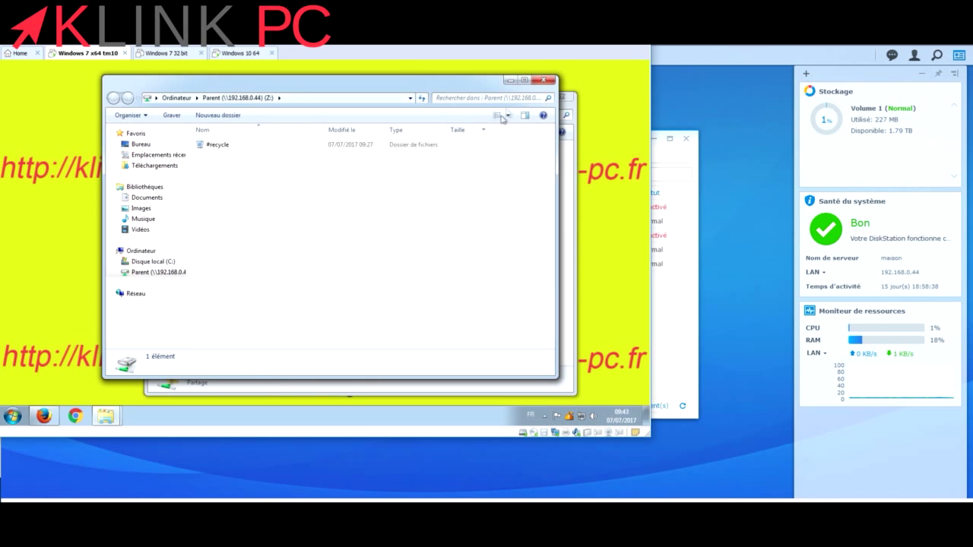
pyautogui.click(544, 80)
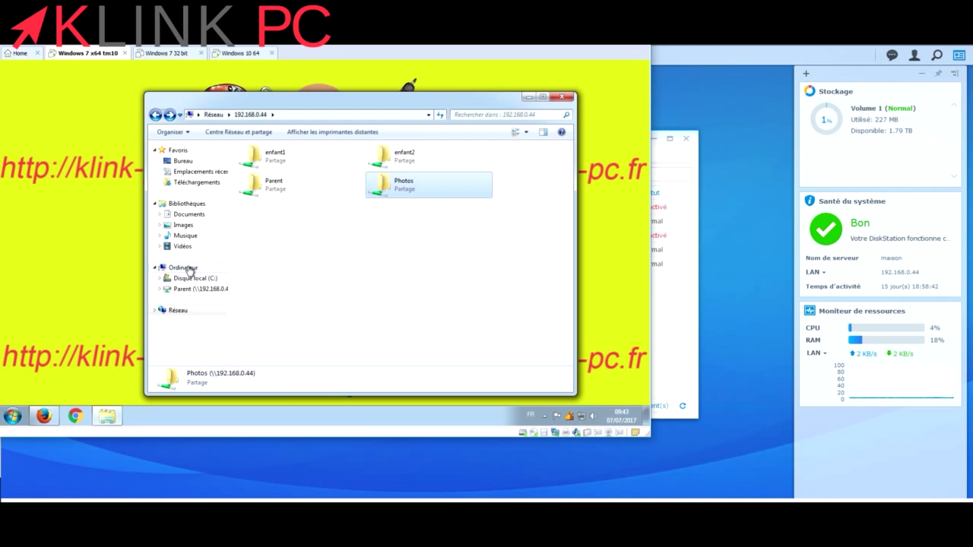
# Map the Photos share as drive Y: and close the open windows and Firefox error.
pyautogui.rightClick(384, 185)
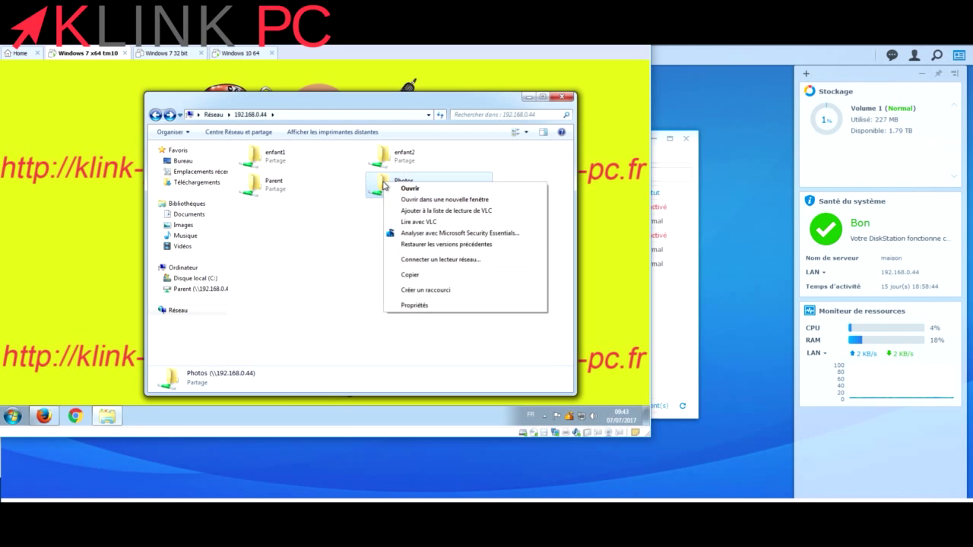
pyautogui.click(410, 259)
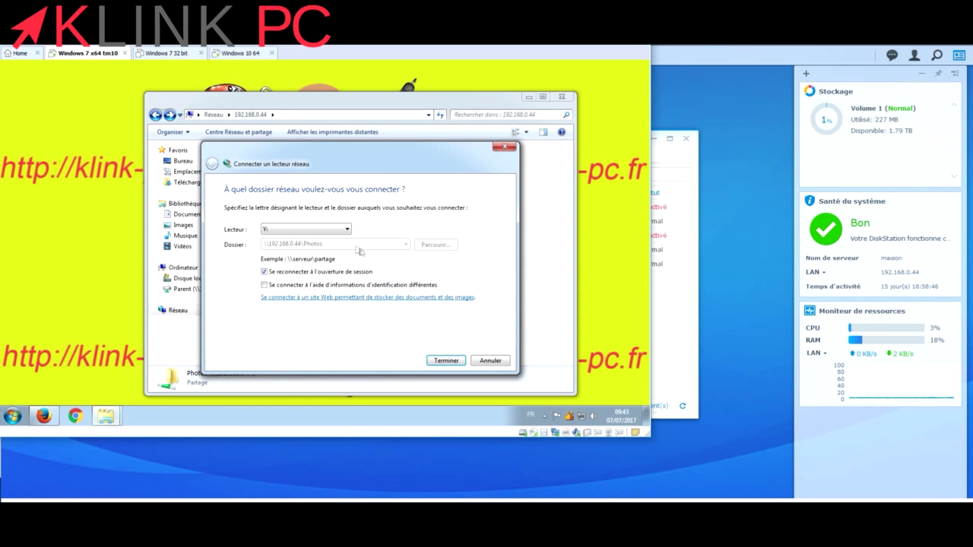
pyautogui.click(438, 362)
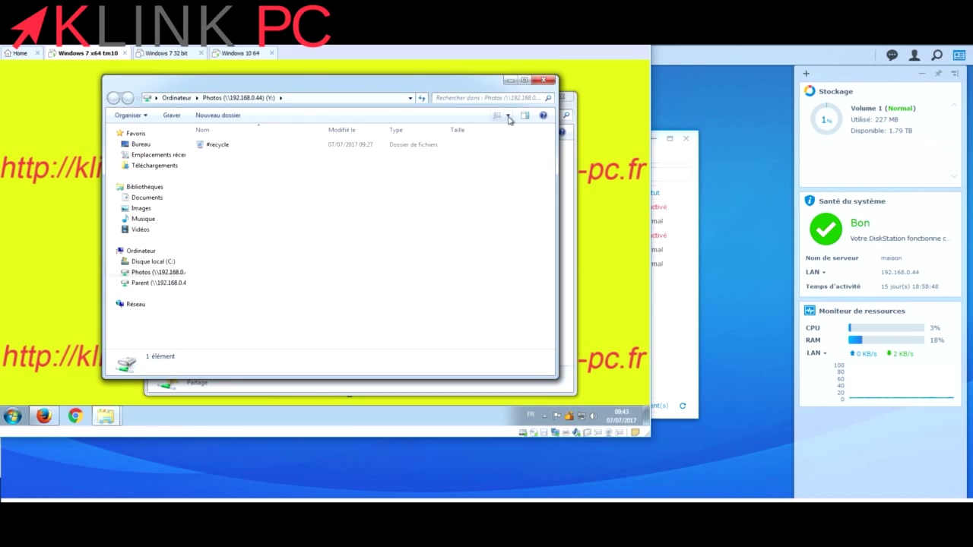
pyautogui.click(546, 79)
pyautogui.click(561, 96)
pyautogui.click(334, 252)
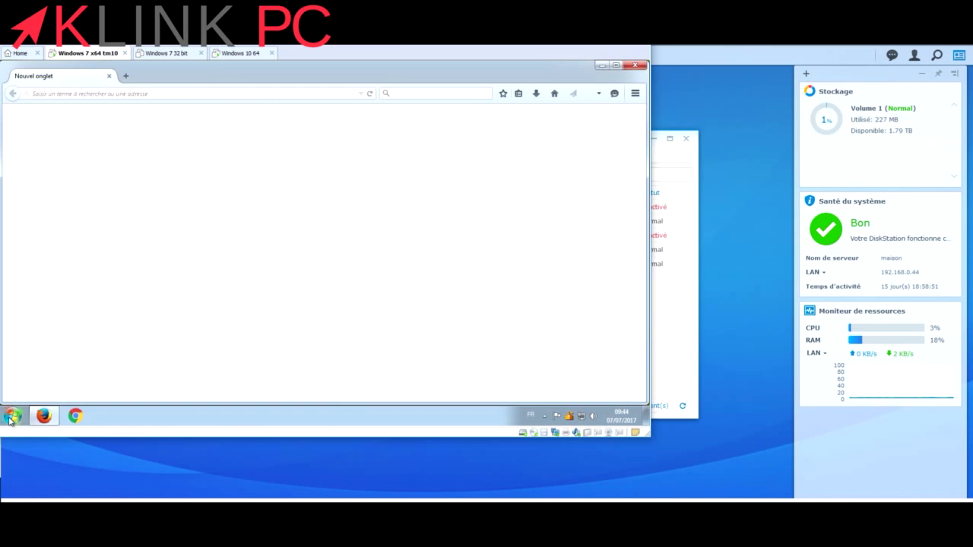
# Close the Firefox window along with all its tabs.
pyautogui.click(13, 416)
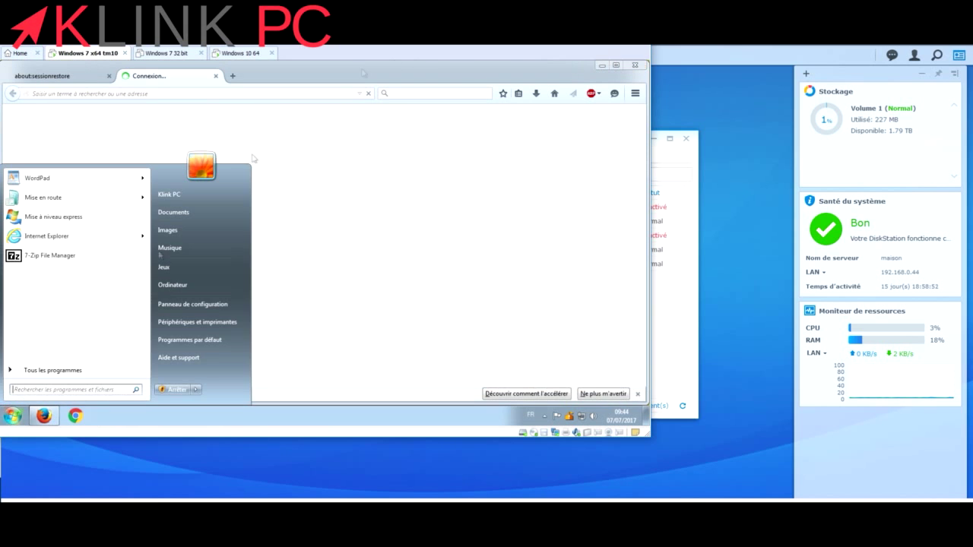
pyautogui.click(635, 68)
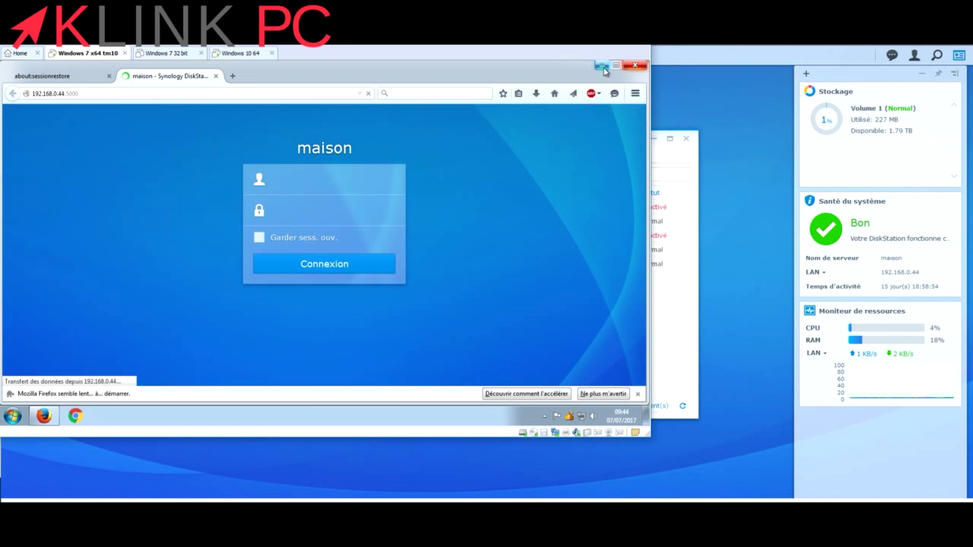
pyautogui.click(635, 65)
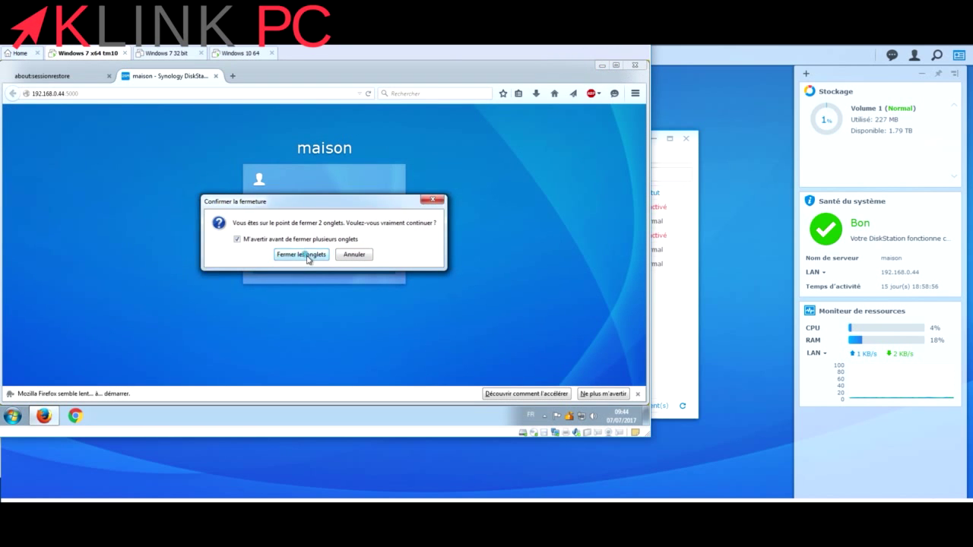
pyautogui.click(308, 255)
# From Computer, open Photos (Y:) and create a new text document with the default name.
pyautogui.click(22, 415)
pyautogui.click(182, 285)
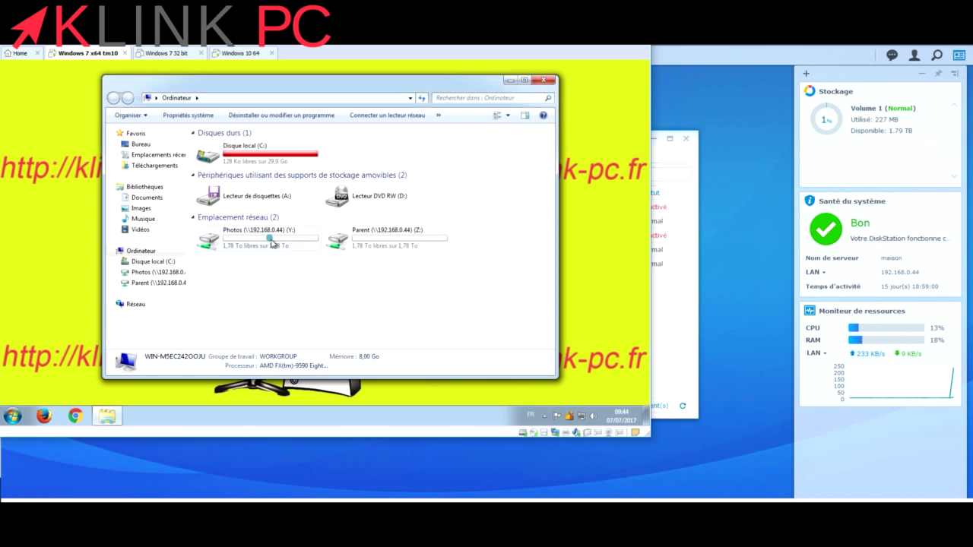
pyautogui.click(273, 244)
pyautogui.doubleClick(272, 243)
pyautogui.rightClick(273, 242)
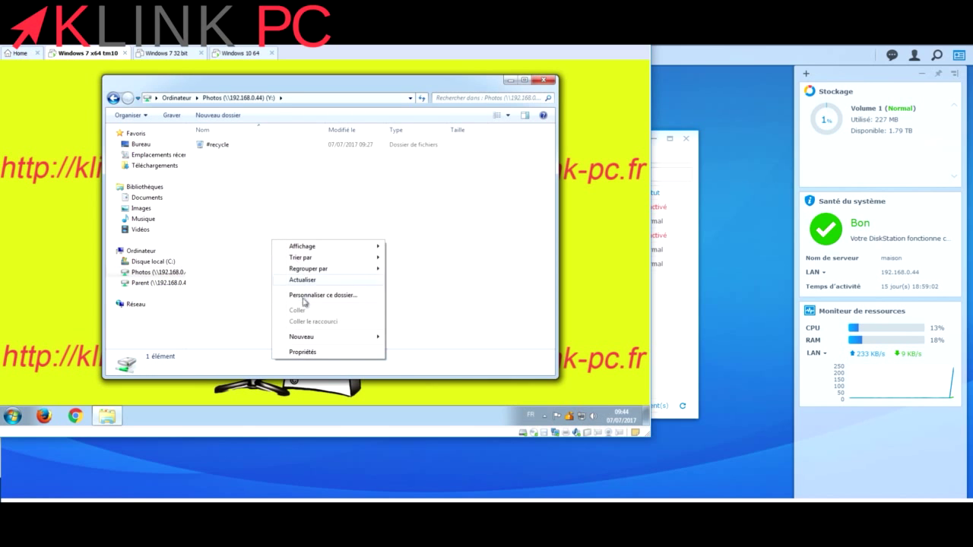
pyautogui.moveTo(374, 337)
pyautogui.click(407, 384)
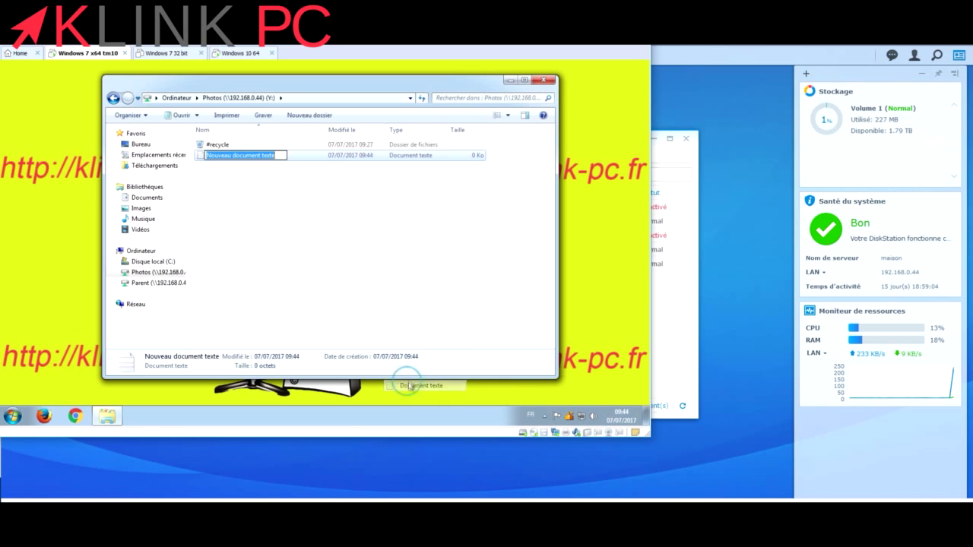
pyautogui.click(353, 296)
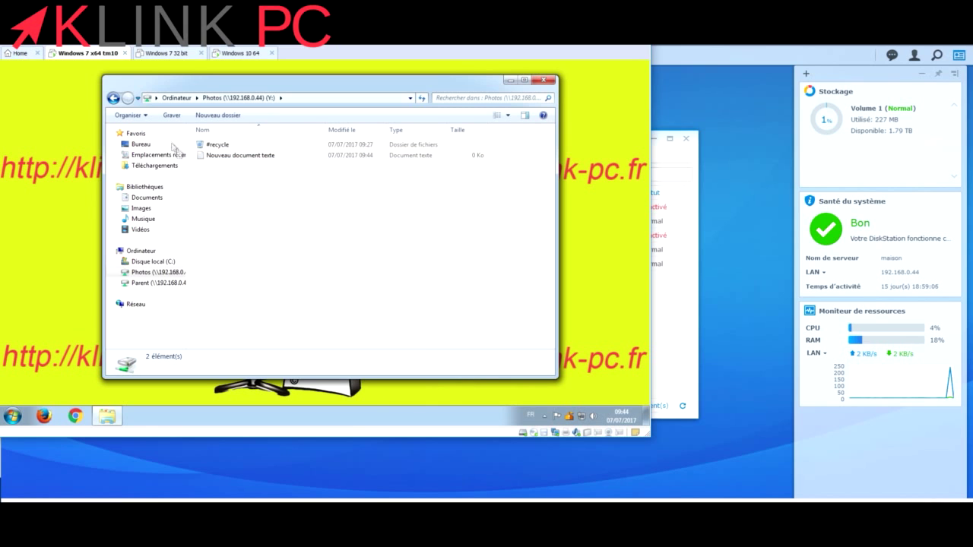
# Open Parent (Z:) and create a new folder with the default name.
pyautogui.click(112, 98)
pyautogui.doubleClick(329, 235)
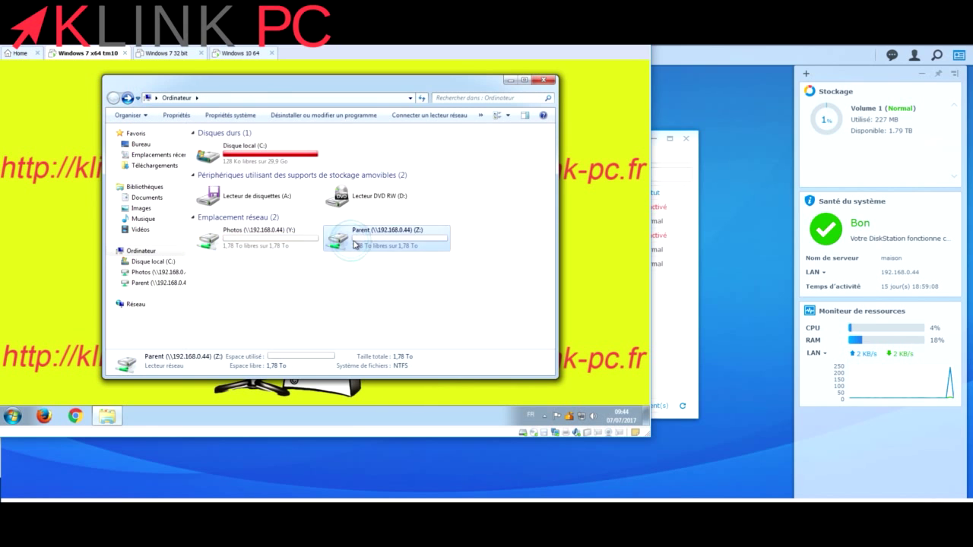
pyautogui.rightClick(312, 226)
pyautogui.moveTo(403, 324)
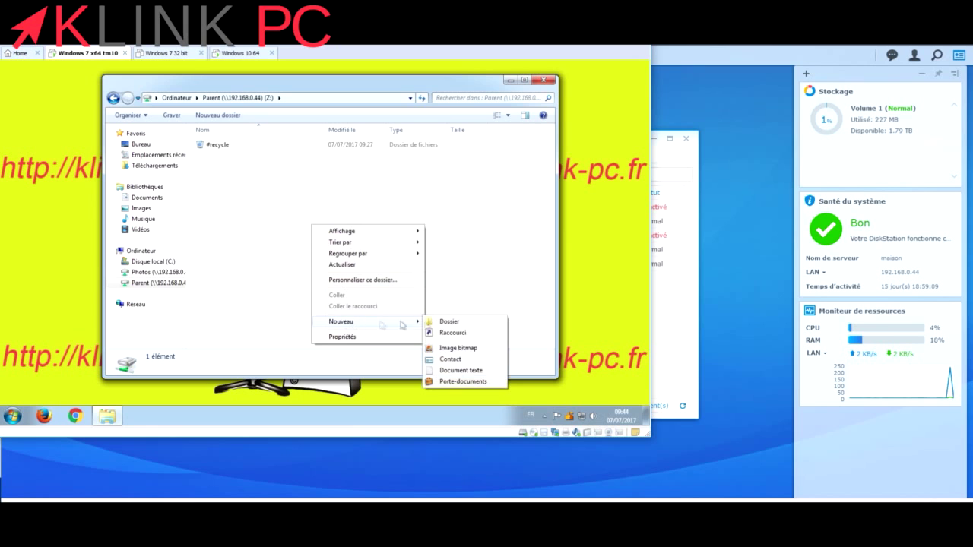
pyautogui.click(475, 322)
pyautogui.click(344, 272)
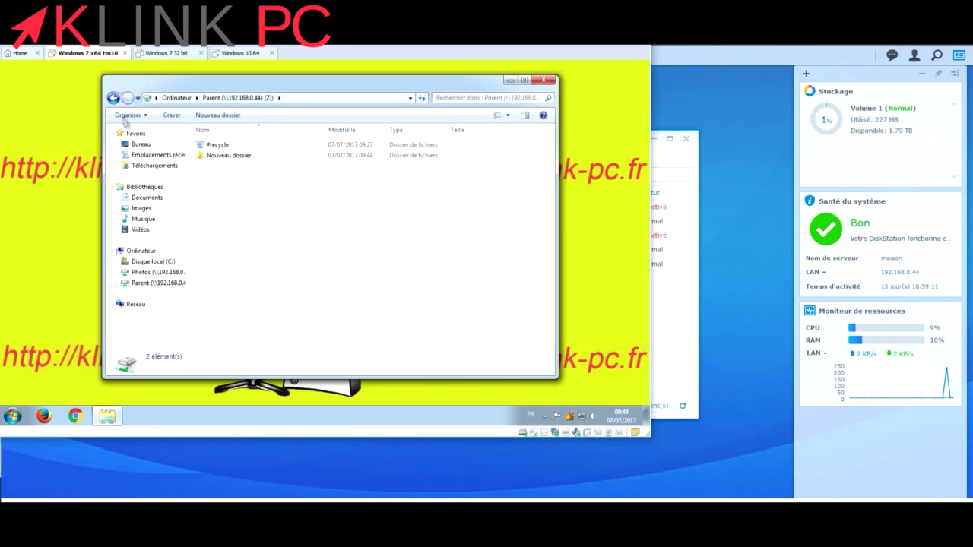
pyautogui.click(112, 98)
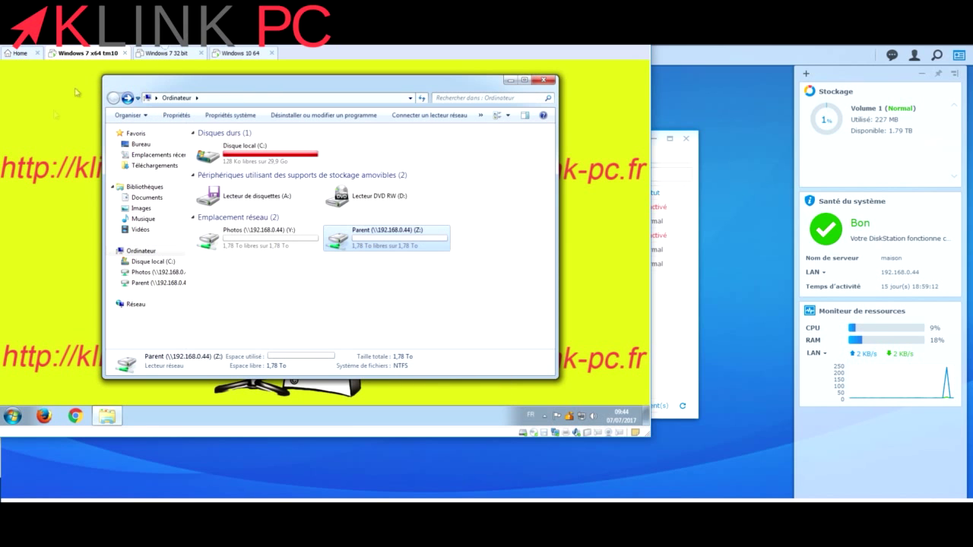
# In the Windows 10 64 VM, open File Explorer at the 192.168.0.44 server address.
pyautogui.click(173, 56)
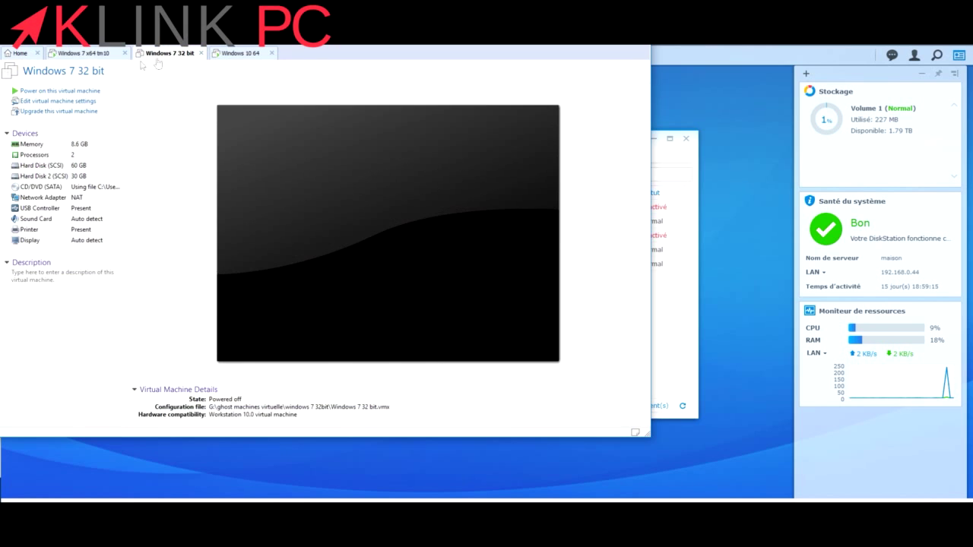
pyautogui.click(240, 54)
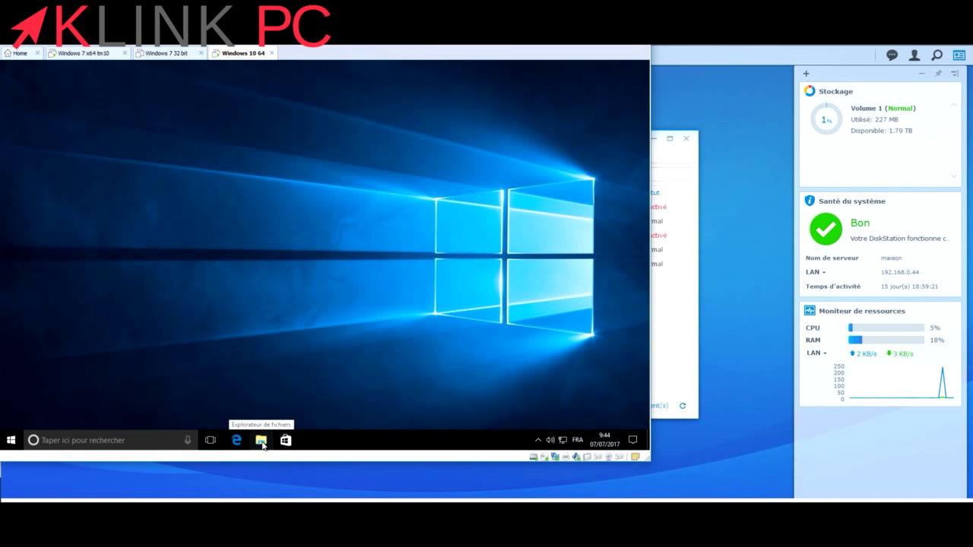
pyautogui.click(262, 441)
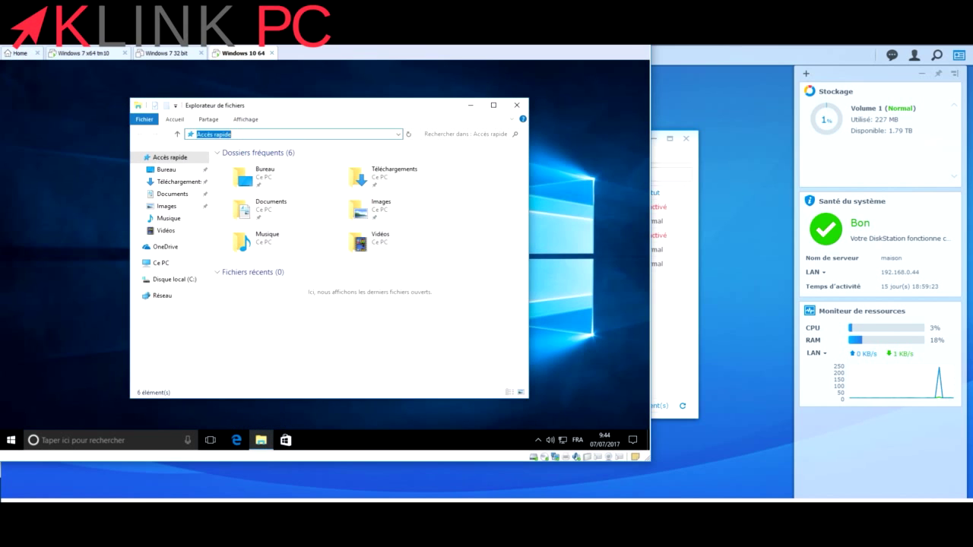
pyautogui.write('\\\\192.168.0.44')
pyautogui.press('Return')
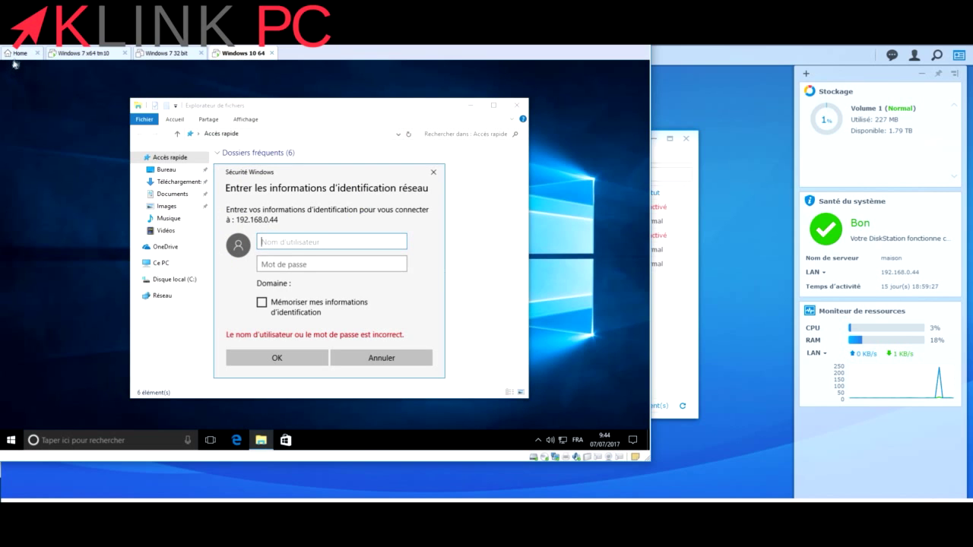
# Sign in as enfant with its password, remembering the credentials.
pyautogui.write('enfa')
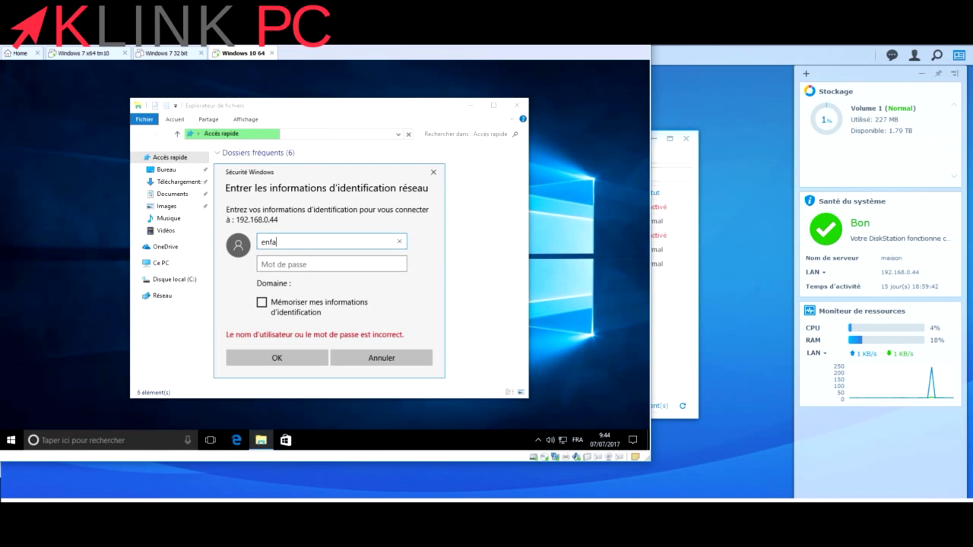
pyautogui.write('nt')
pyautogui.click(368, 264)
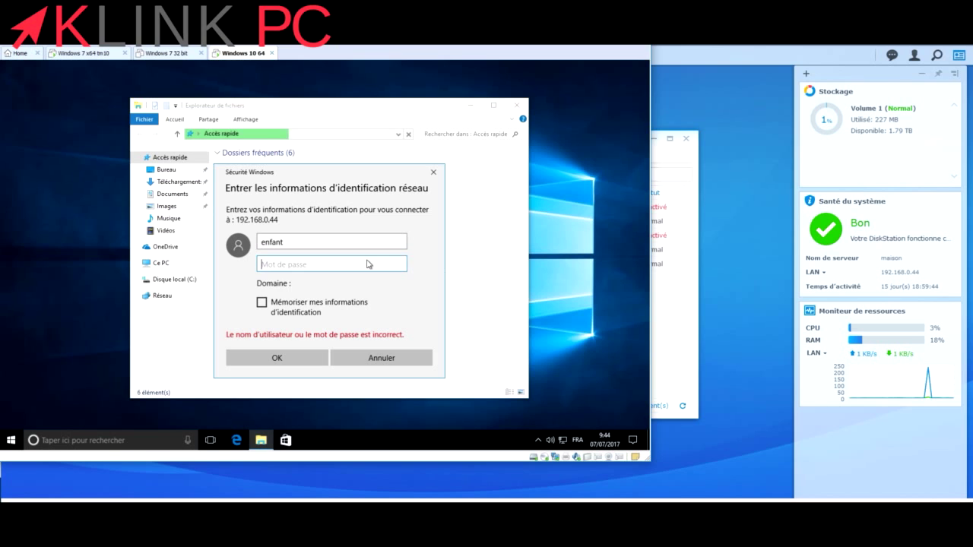
pyautogui.write('********')
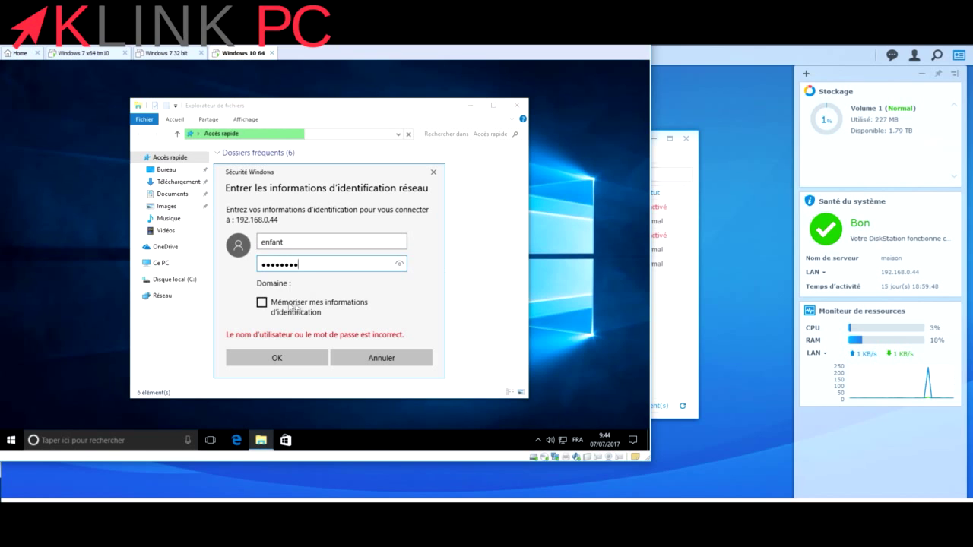
pyautogui.click(262, 303)
pyautogui.click(265, 358)
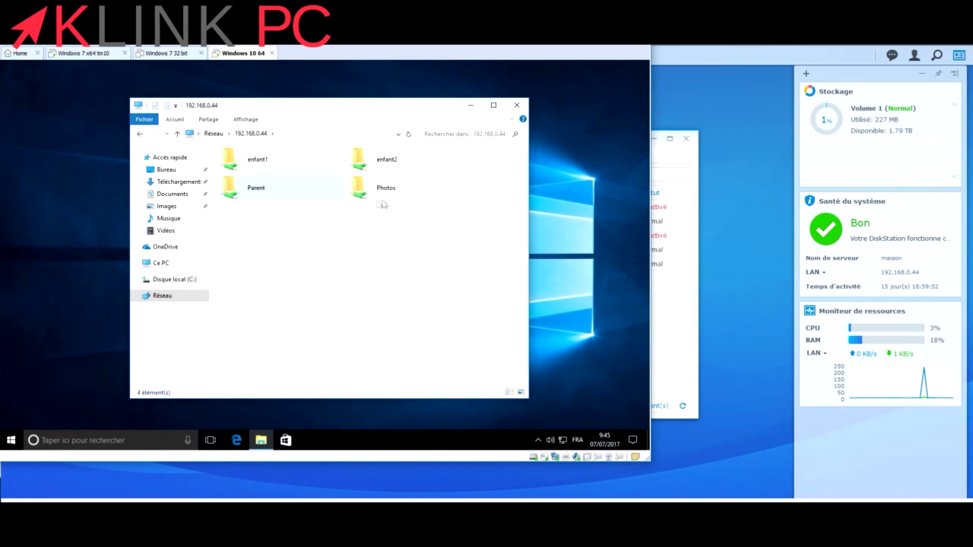
# Confirm the restricted user is refused access to the Parent and enfant2 shares.
pyautogui.doubleClick(256, 196)
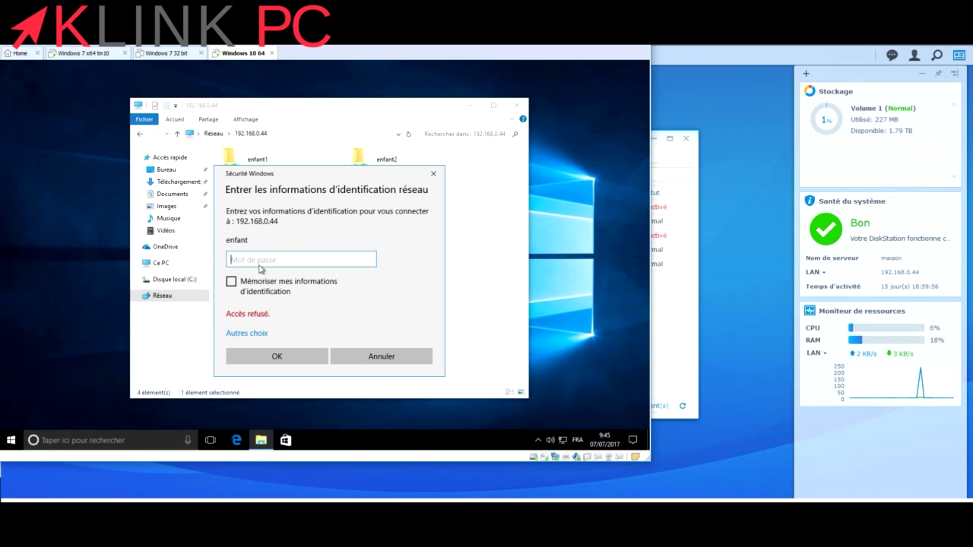
pyautogui.write('••••')
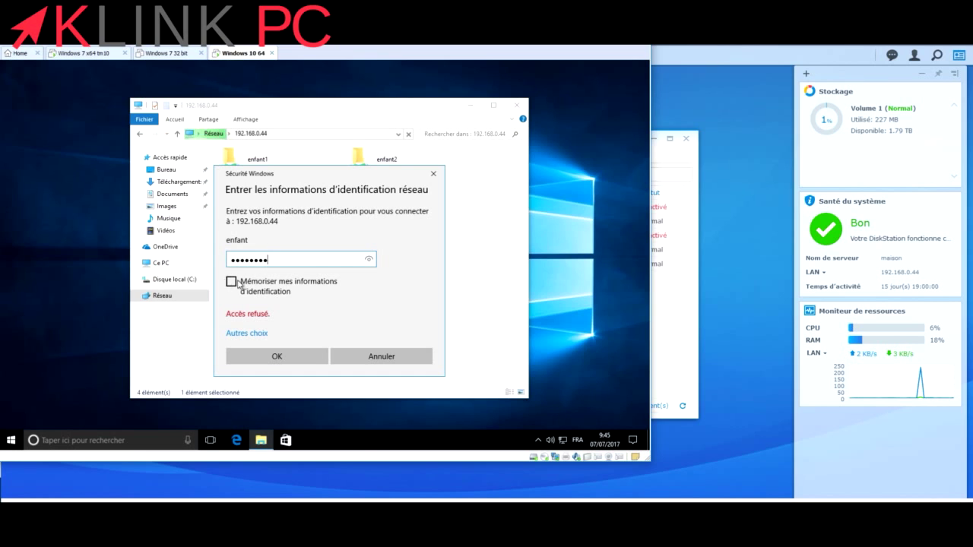
pyautogui.click(231, 281)
pyautogui.click(263, 355)
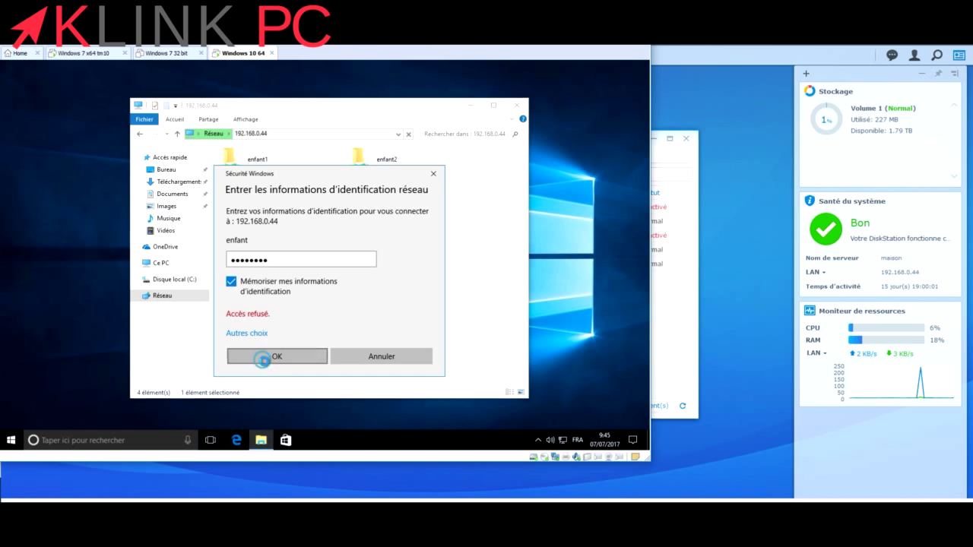
pyautogui.click(392, 365)
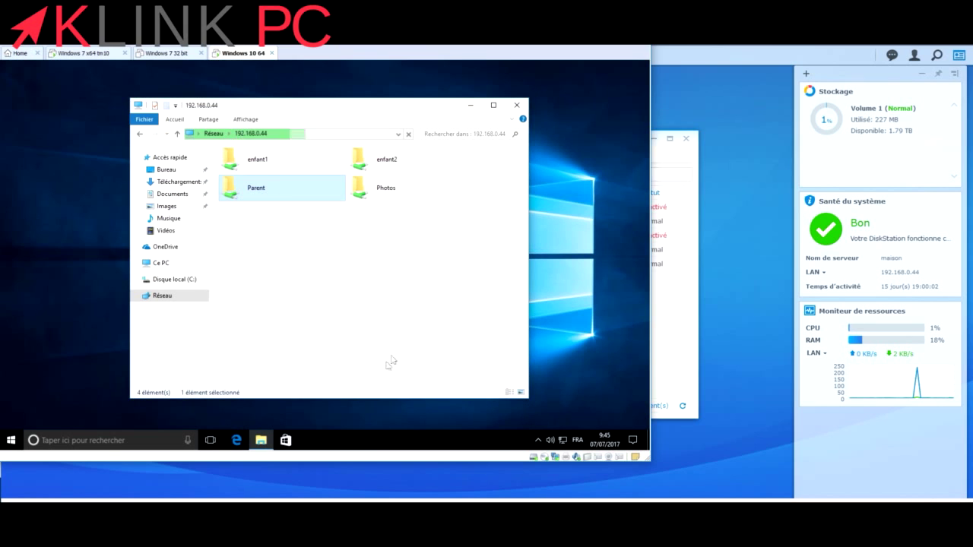
pyautogui.doubleClick(373, 163)
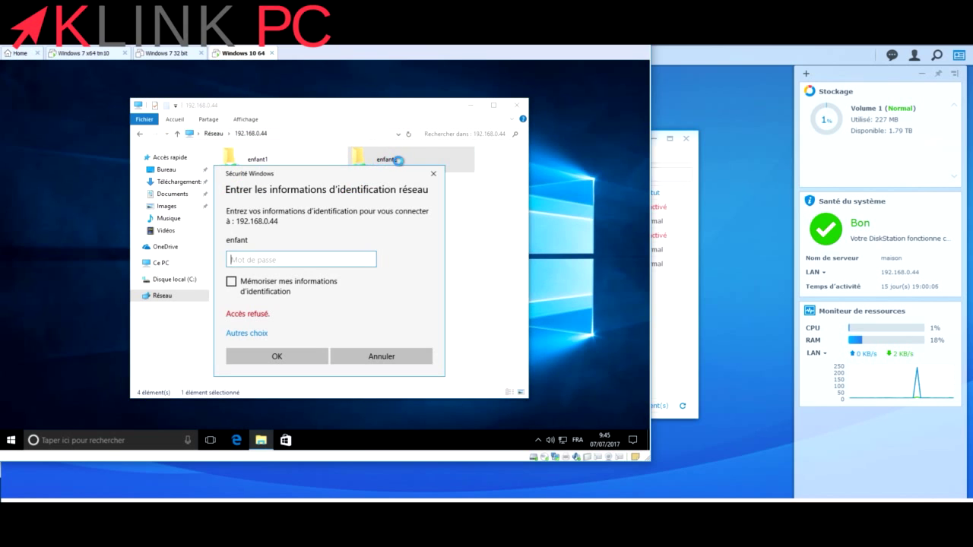
pyautogui.click(434, 176)
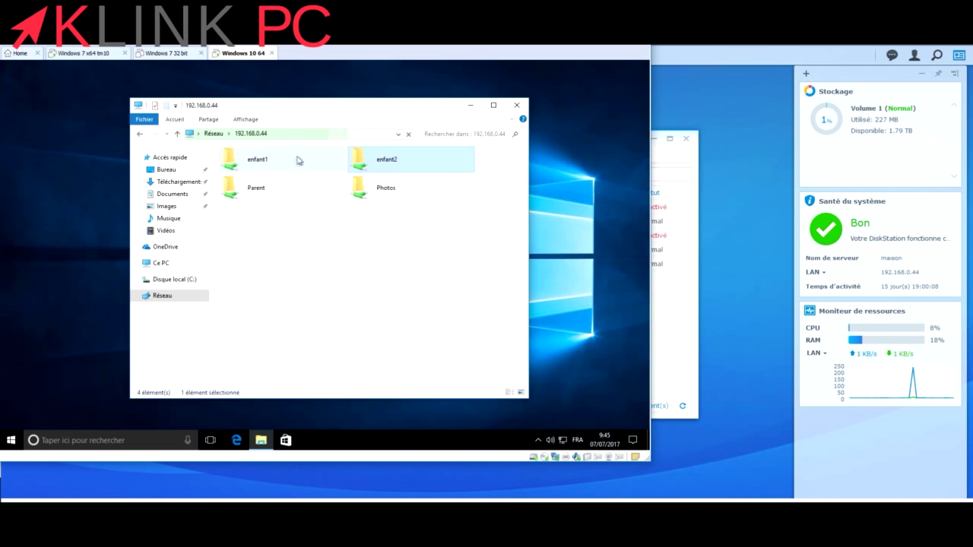
# Open enfant1 and Photos, confirm renaming a file to 'test' is denied, then close the folder.
pyautogui.doubleClick(264, 157)
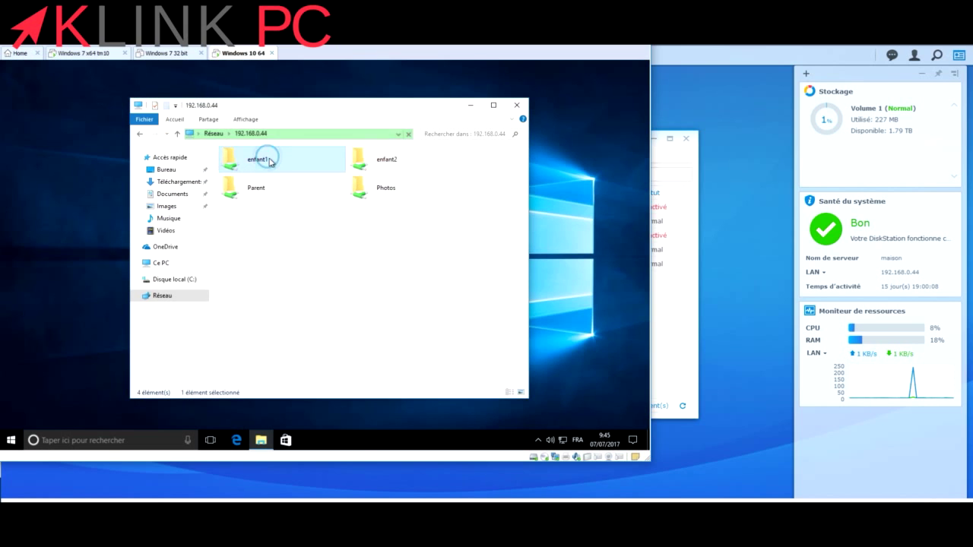
pyautogui.click(177, 133)
pyautogui.doubleClick(371, 192)
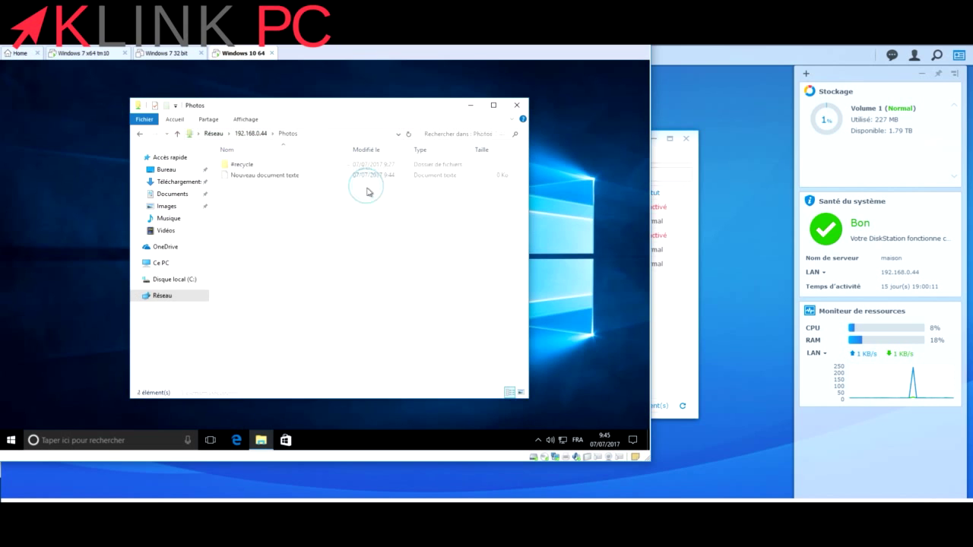
pyautogui.rightClick(259, 177)
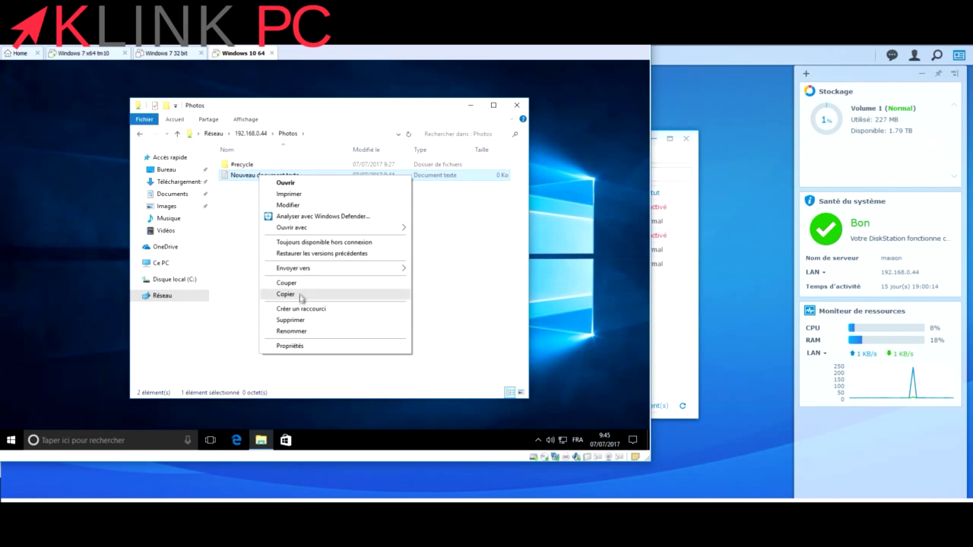
pyautogui.click(288, 332)
pyautogui.write('test')
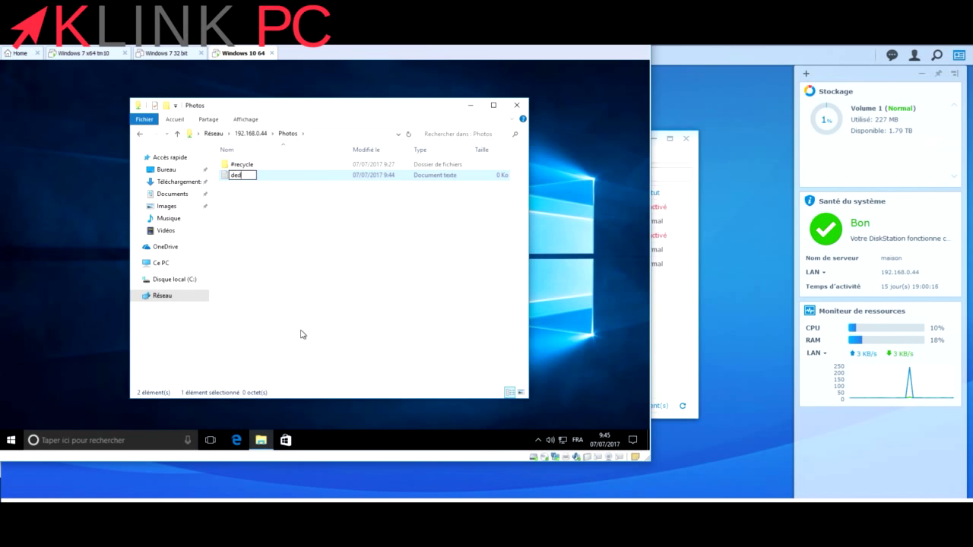
pyautogui.press('Return')
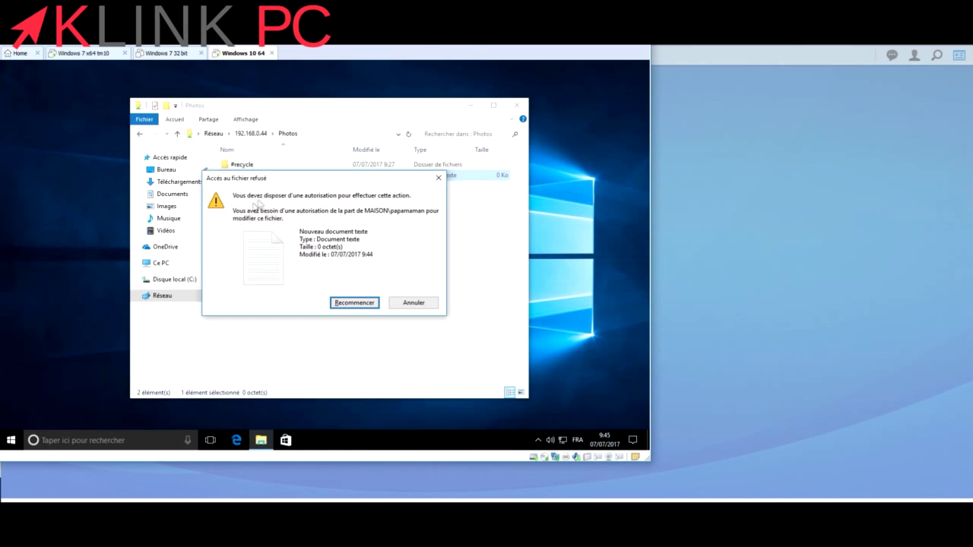
pyautogui.click(414, 302)
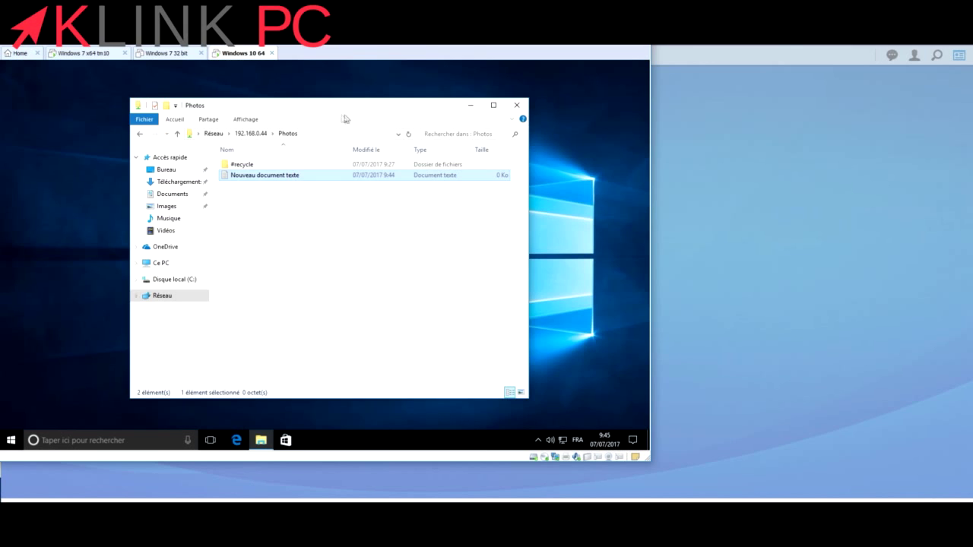
pyautogui.hotkey('alt', 'F4')
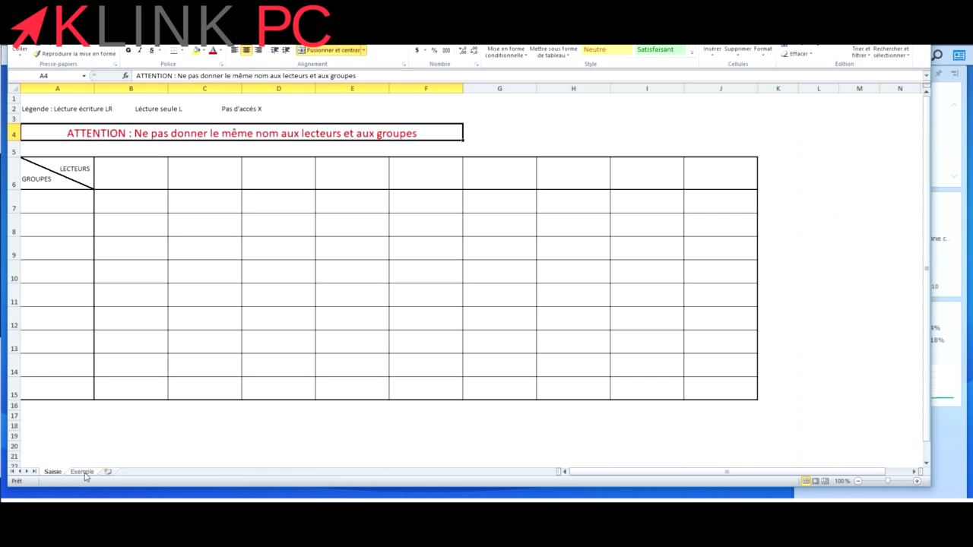
# Switch to the Exemple sheet with the sample table of group rights per share.
pyautogui.click(82, 472)
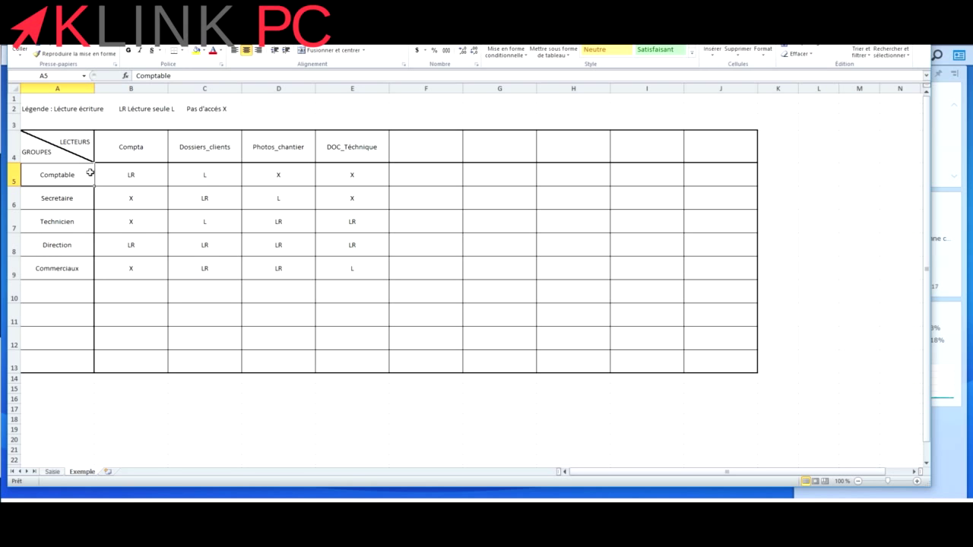
# Review the legend and Comptable's rights: LR on Compta, L on Dossiers_clients, X on the rest.
pyautogui.click(53, 473)
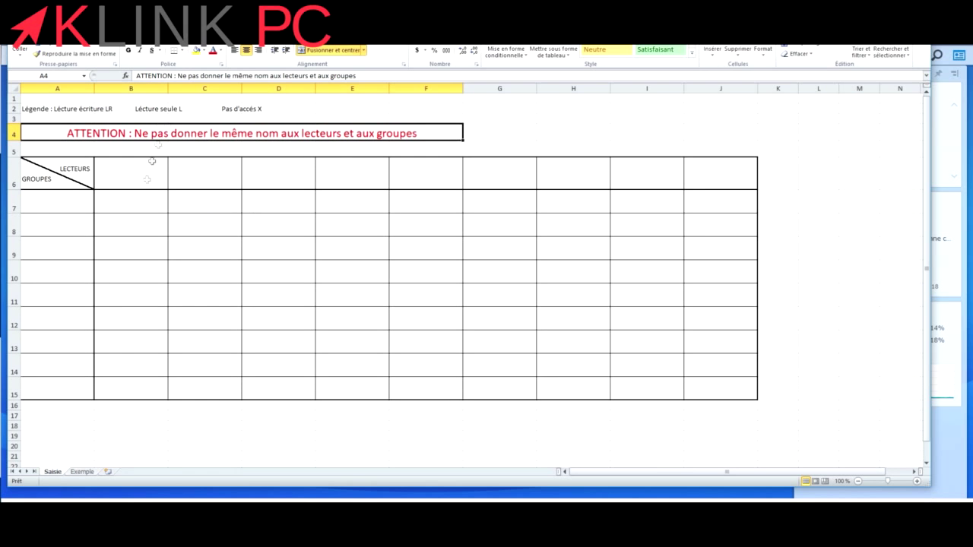
pyautogui.click(83, 472)
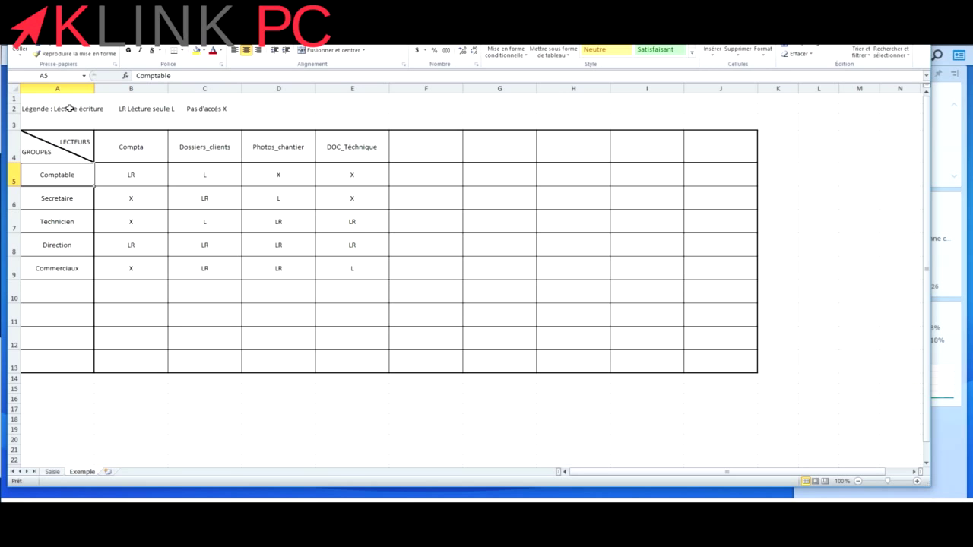
pyautogui.click(121, 111)
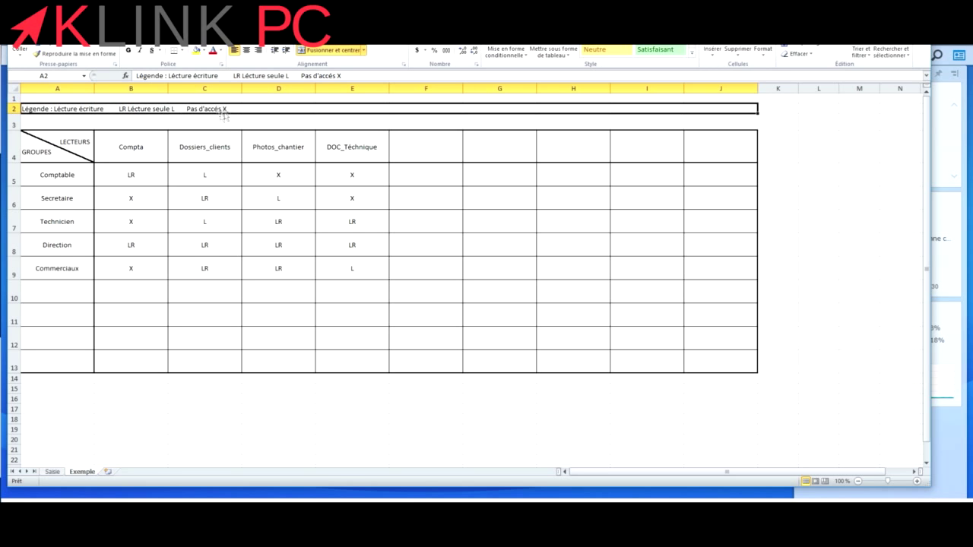
pyautogui.click(76, 175)
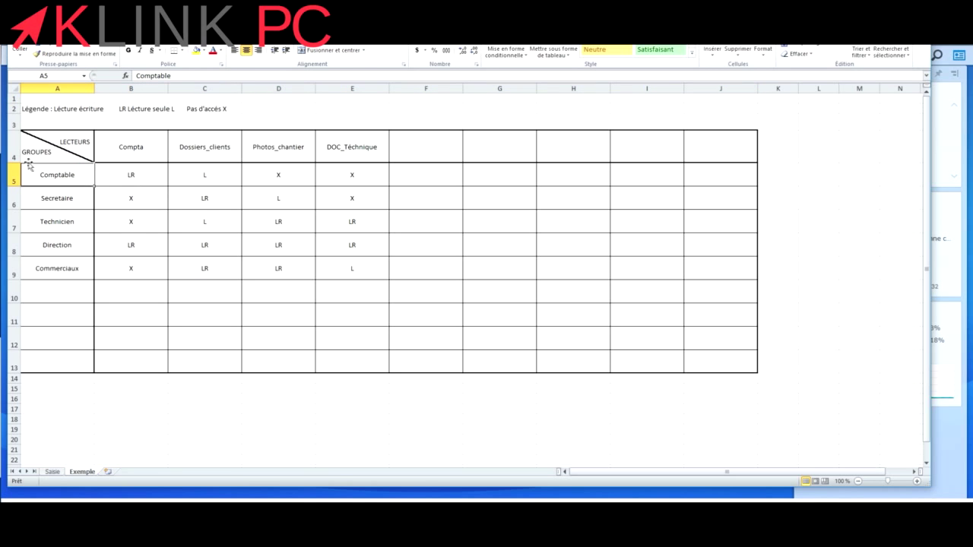
pyautogui.click(133, 174)
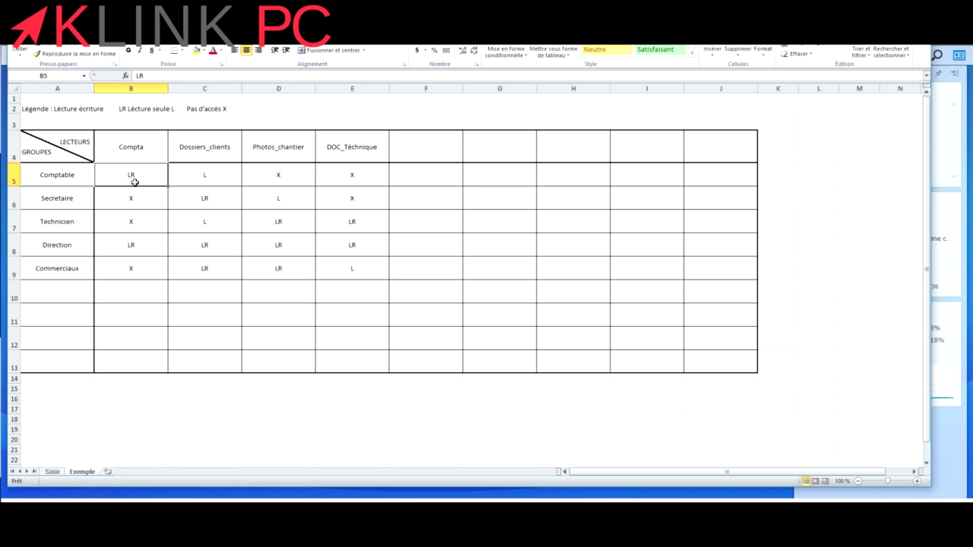
pyautogui.click(204, 178)
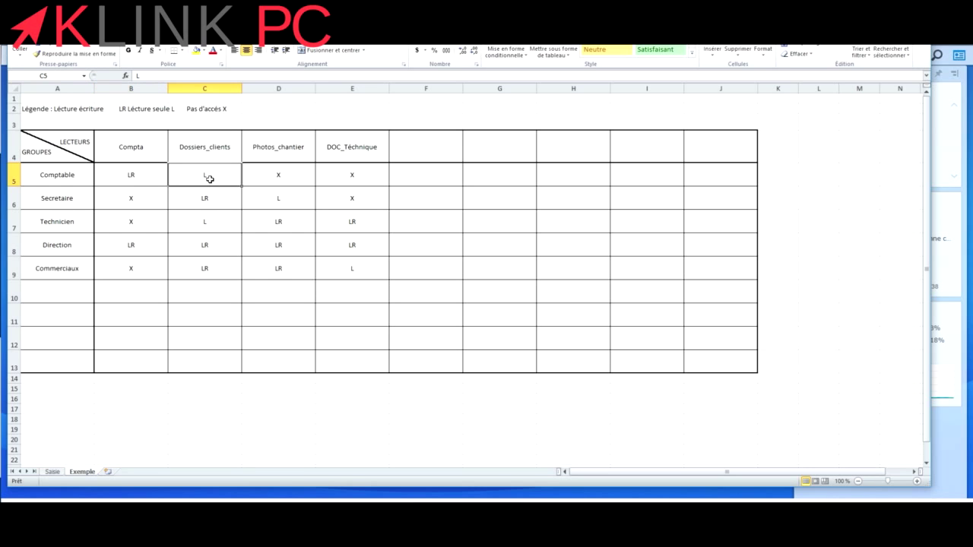
pyautogui.click(275, 178)
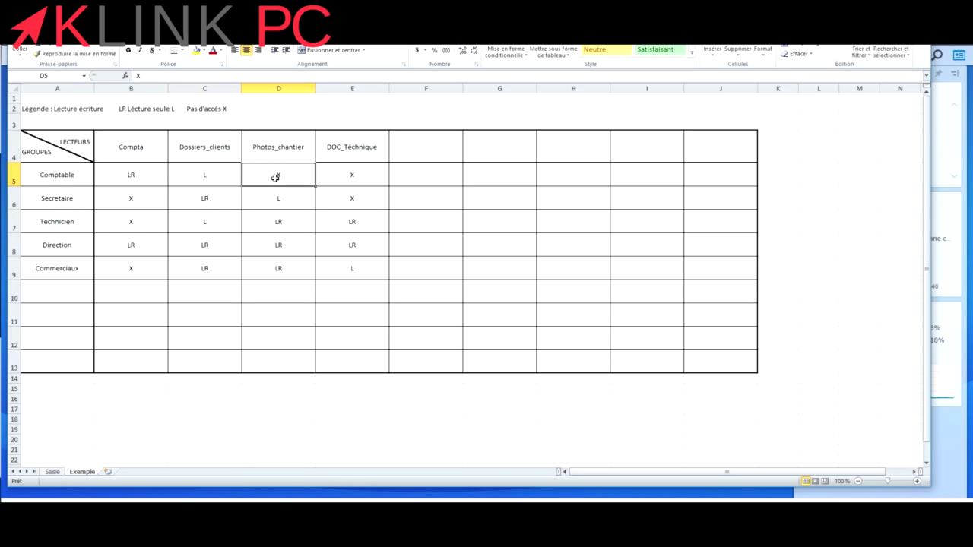
pyautogui.click(336, 177)
# Review Secretaire's rights: X on Compta, LR on Dossiers_clients, L on Photos_chantier, X on DOC_Technique.
pyautogui.click(57, 200)
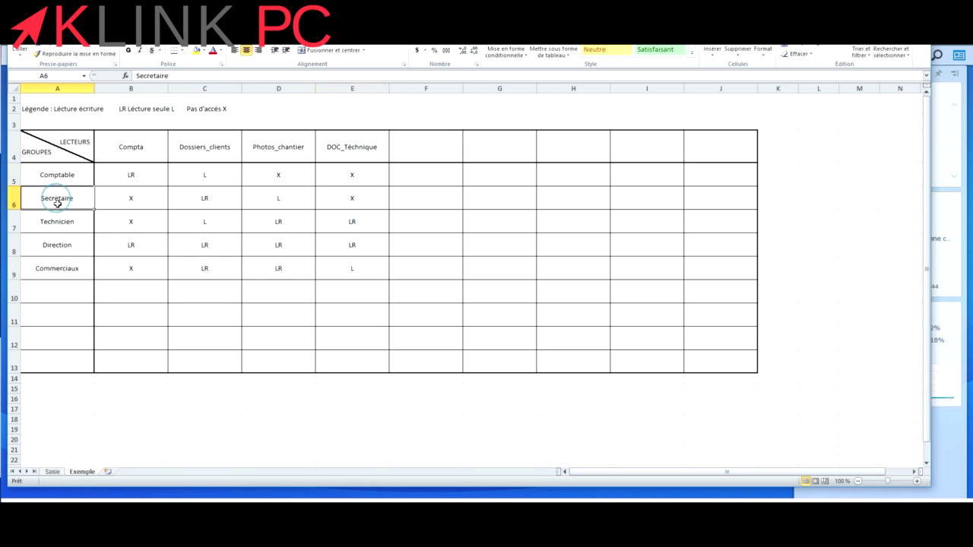
pyautogui.click(124, 202)
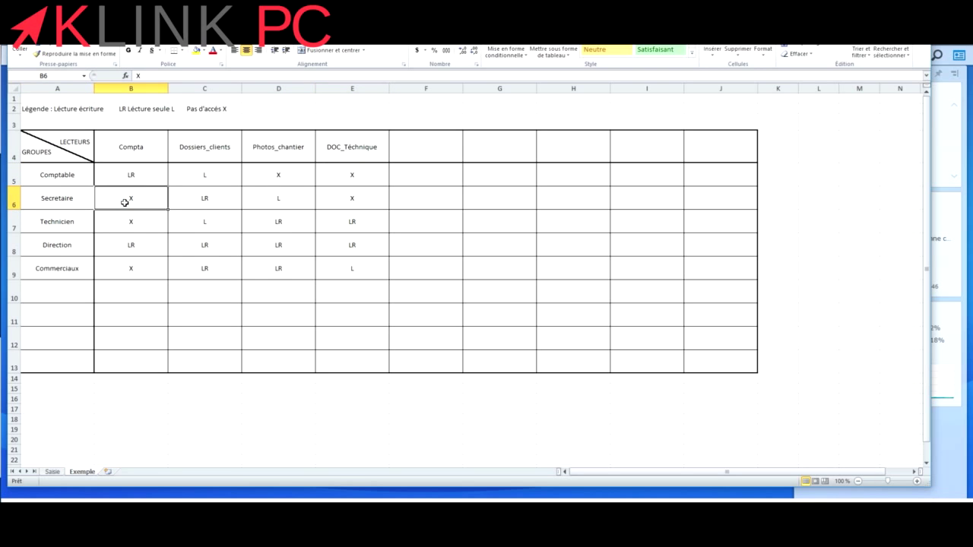
pyautogui.click(209, 199)
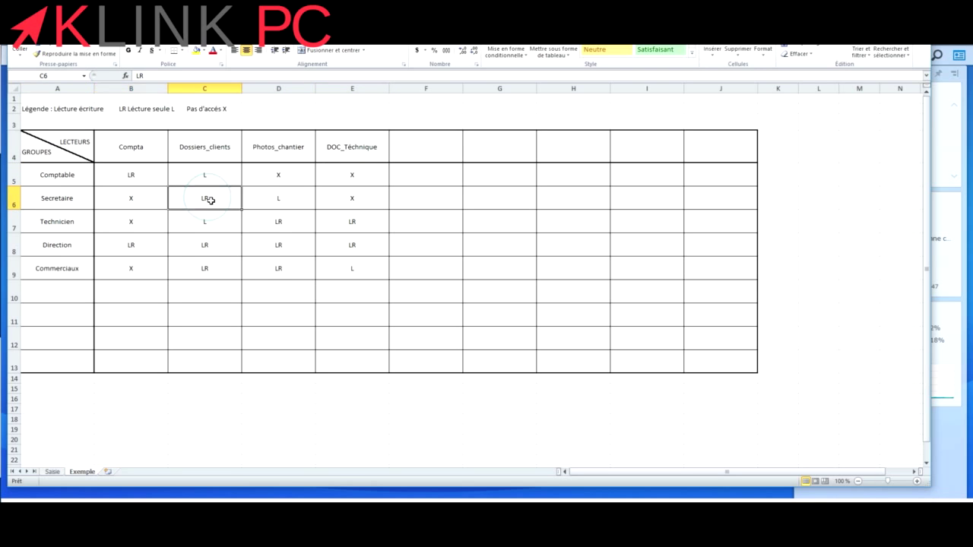
pyautogui.click(283, 199)
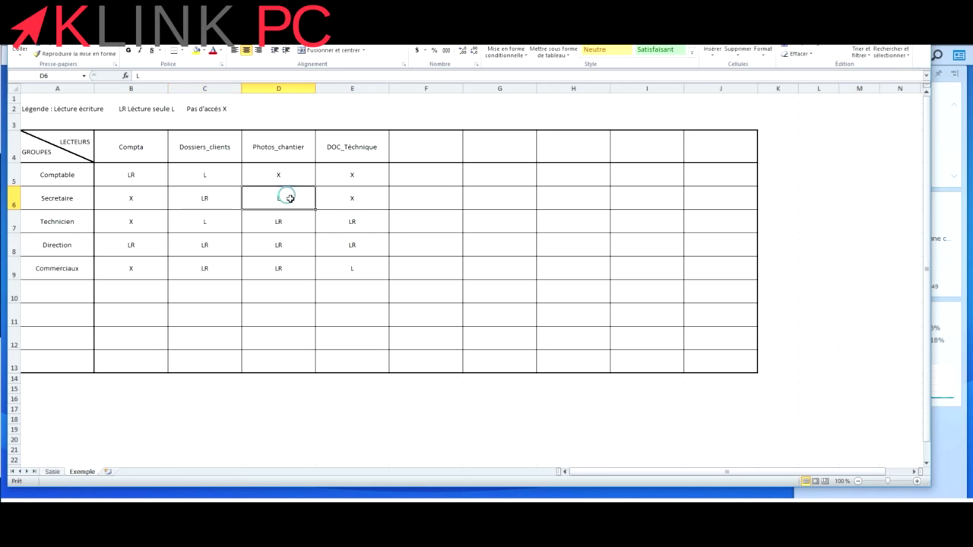
pyautogui.click(349, 199)
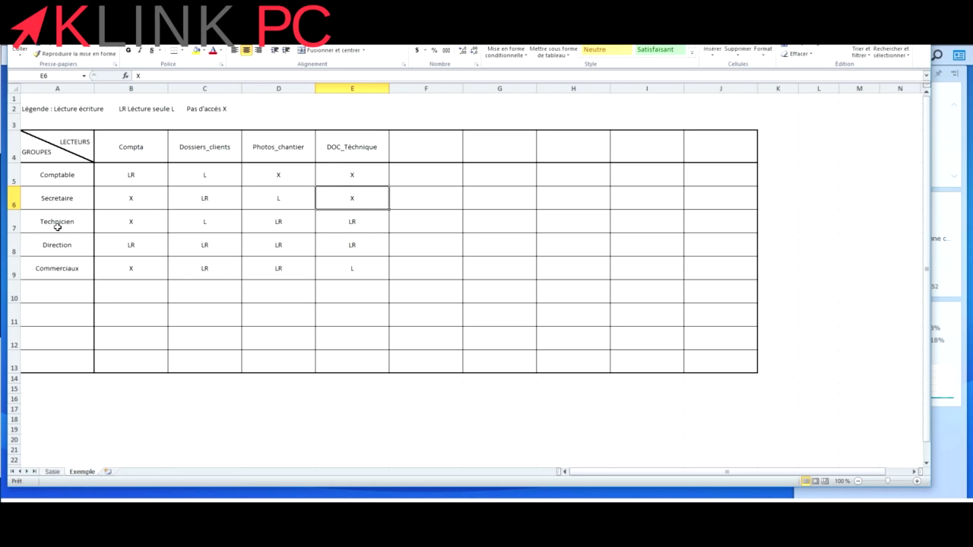
# Review Technicien's rights on the four folders, then select A7 on the blank Saisie sheet.
pyautogui.click(123, 229)
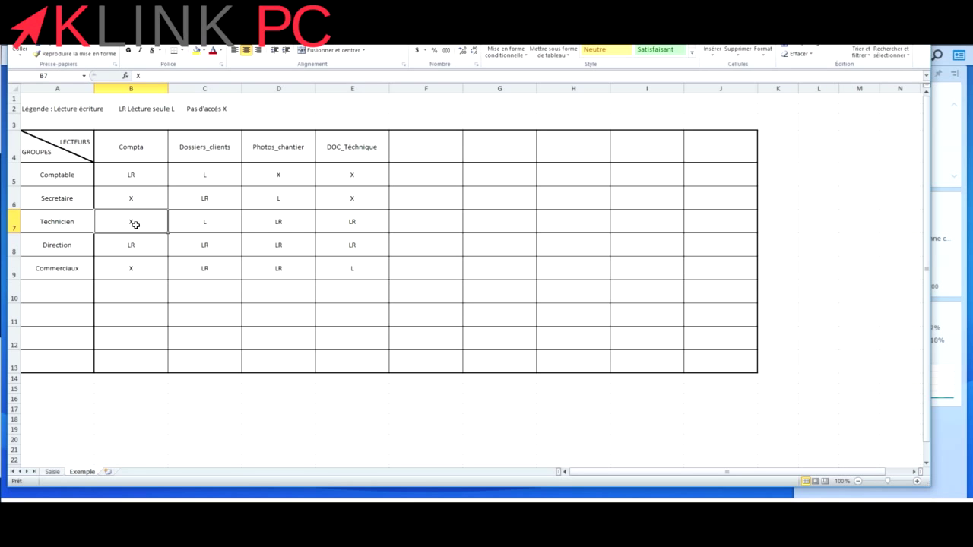
pyautogui.click(196, 229)
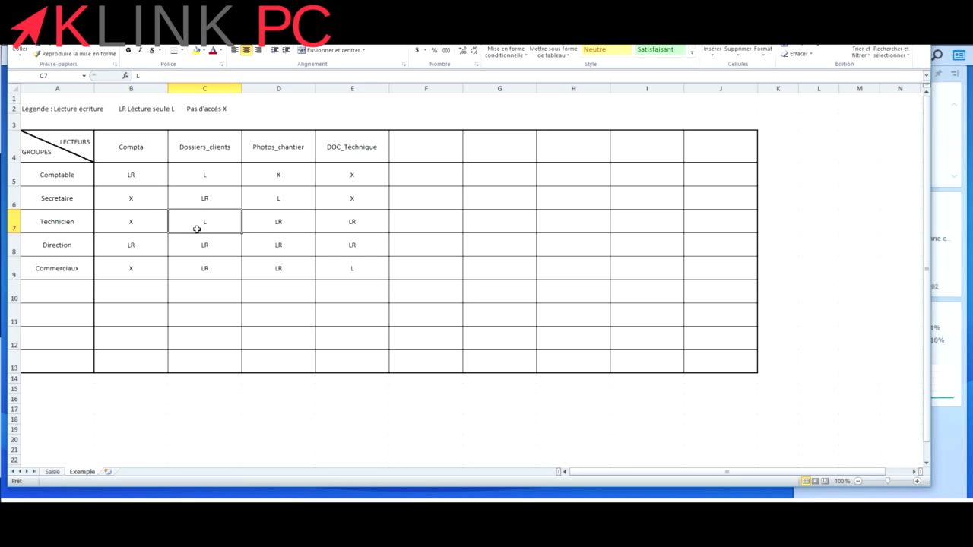
pyautogui.click(278, 224)
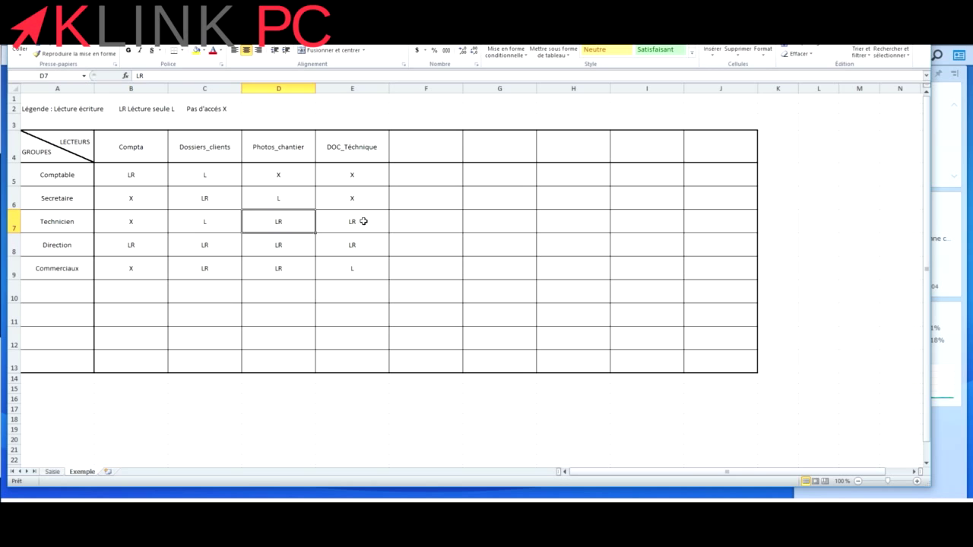
pyautogui.click(365, 221)
pyautogui.click(267, 224)
pyautogui.click(341, 221)
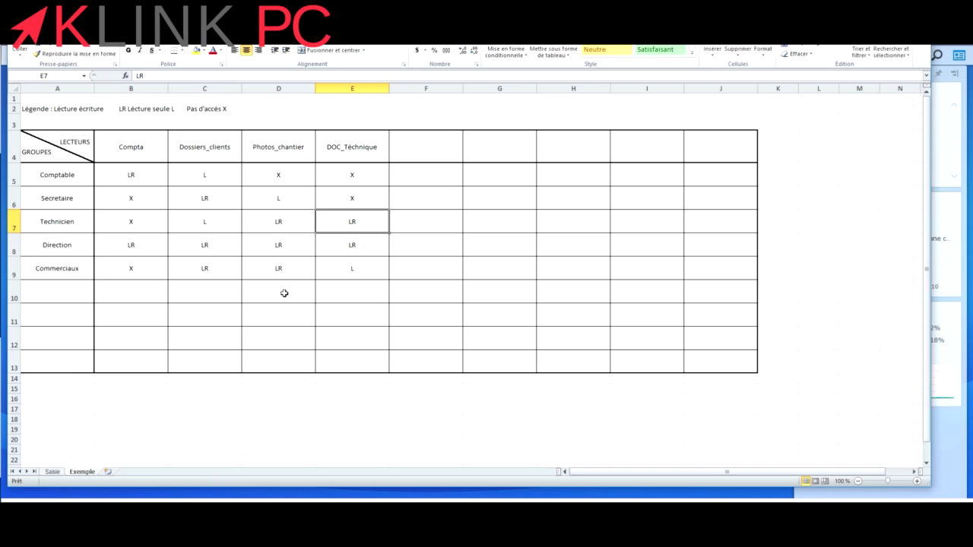
pyautogui.click(53, 473)
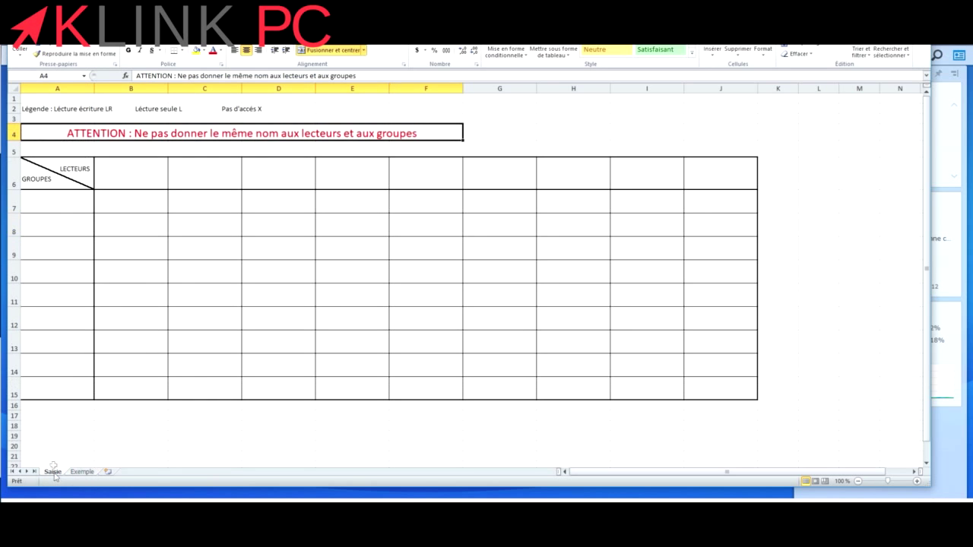
pyautogui.click(65, 202)
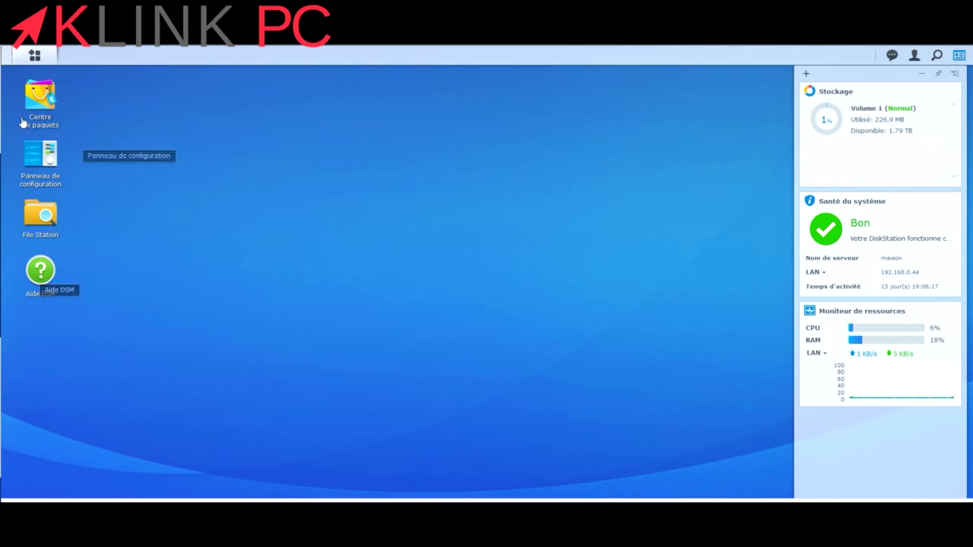
# In Control Panel's shared folders, create the 'direction' share with default permissions.
pyautogui.click(42, 173)
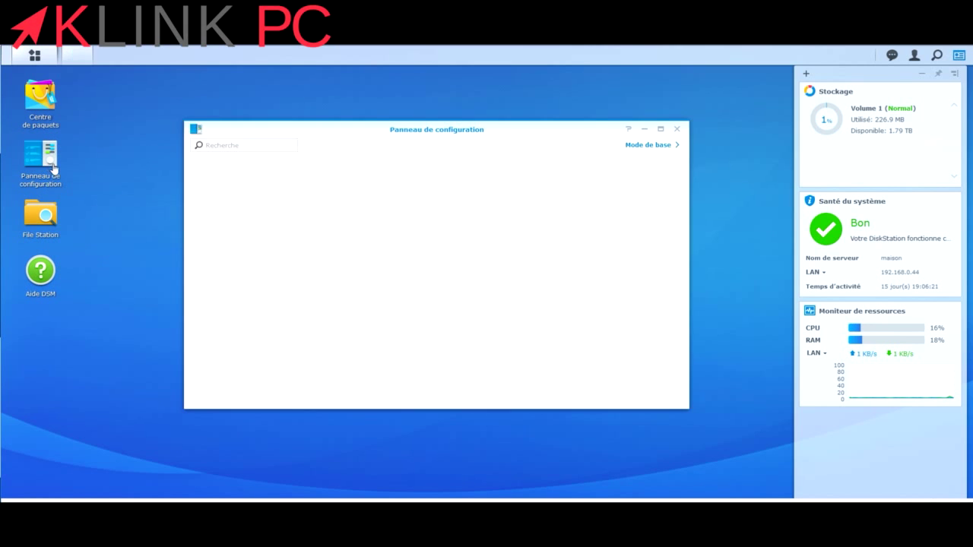
pyautogui.click(214, 200)
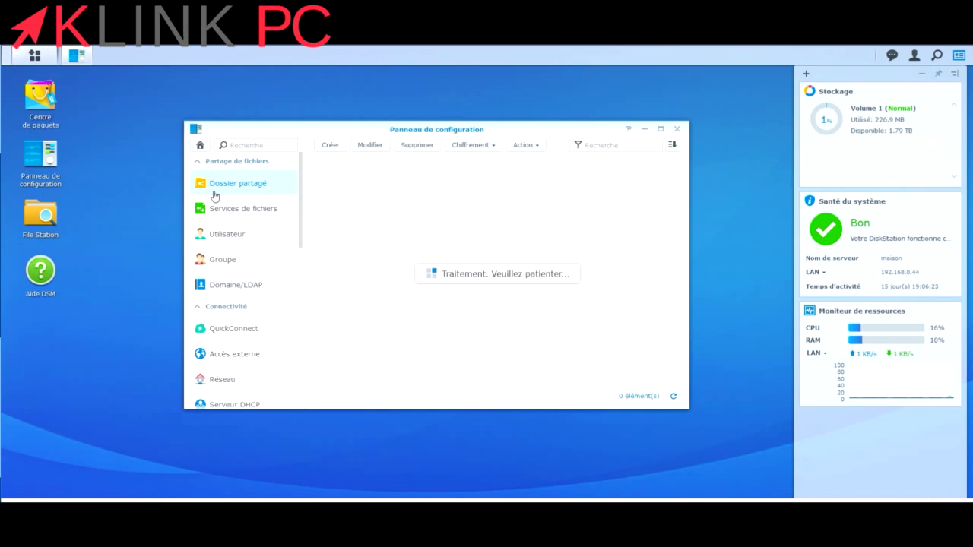
pyautogui.click(333, 146)
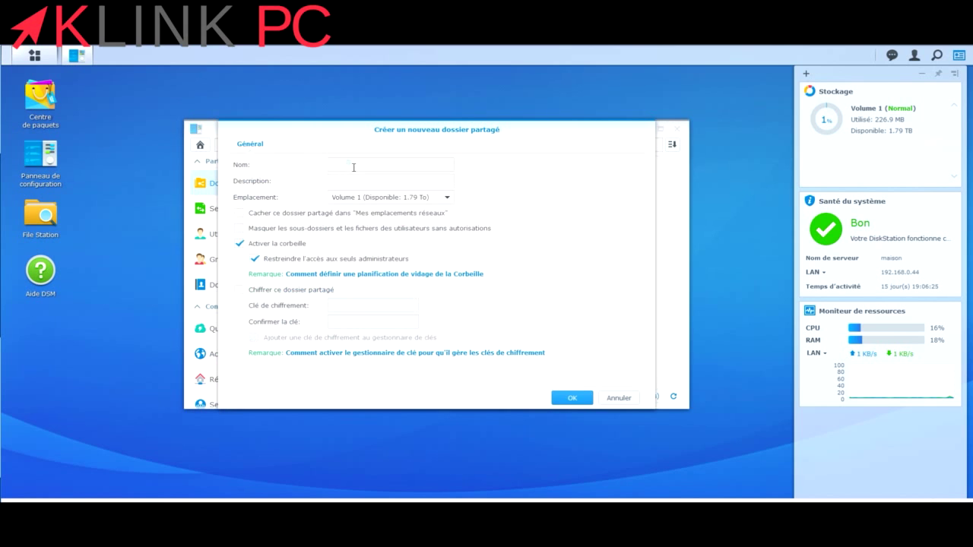
pyautogui.click(353, 167)
pyautogui.click(574, 400)
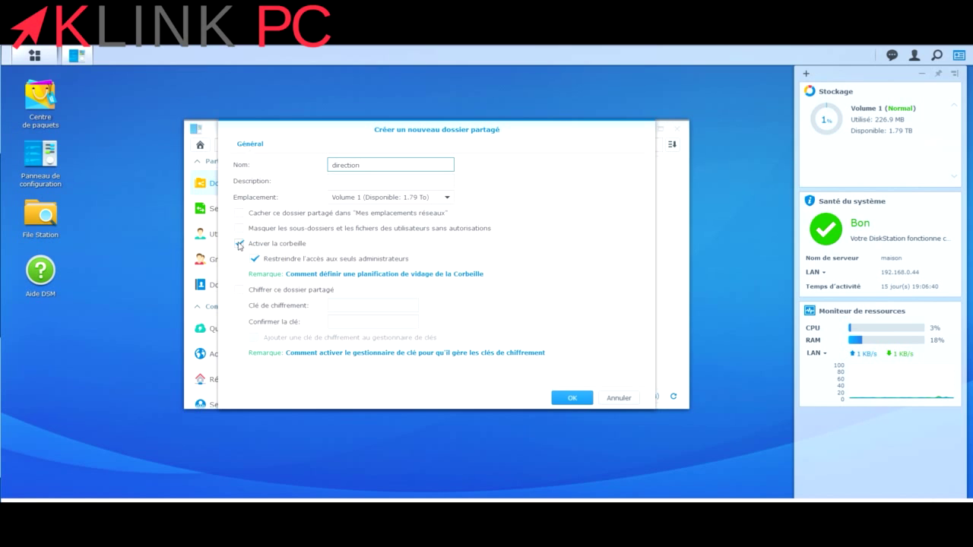
pyautogui.click(575, 397)
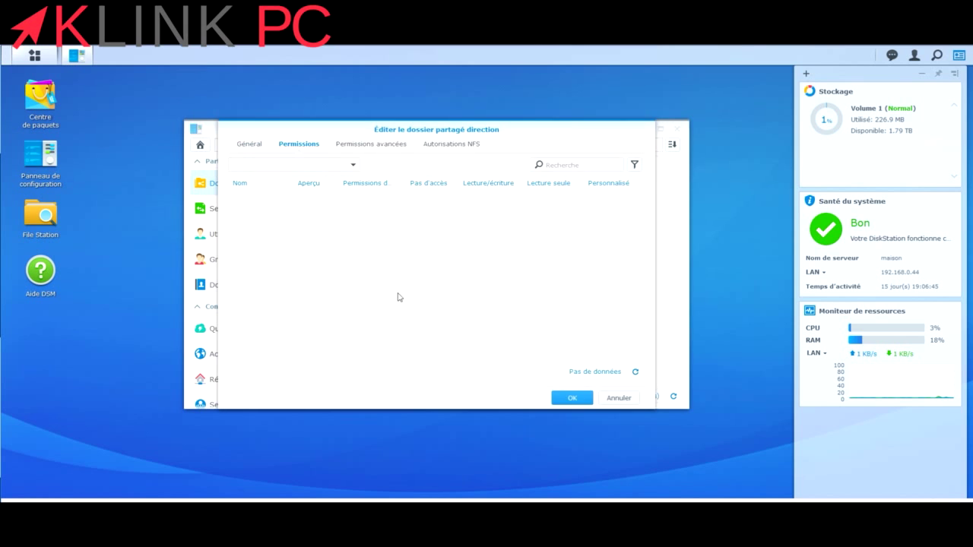
pyautogui.click(572, 399)
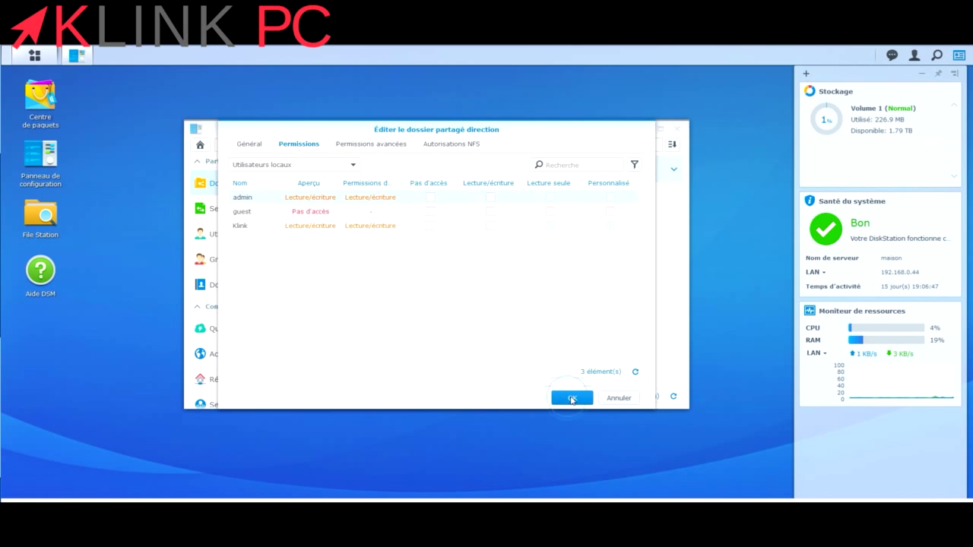
# Create the 'secretariat' shared folder with default permissions.
pyautogui.click(330, 145)
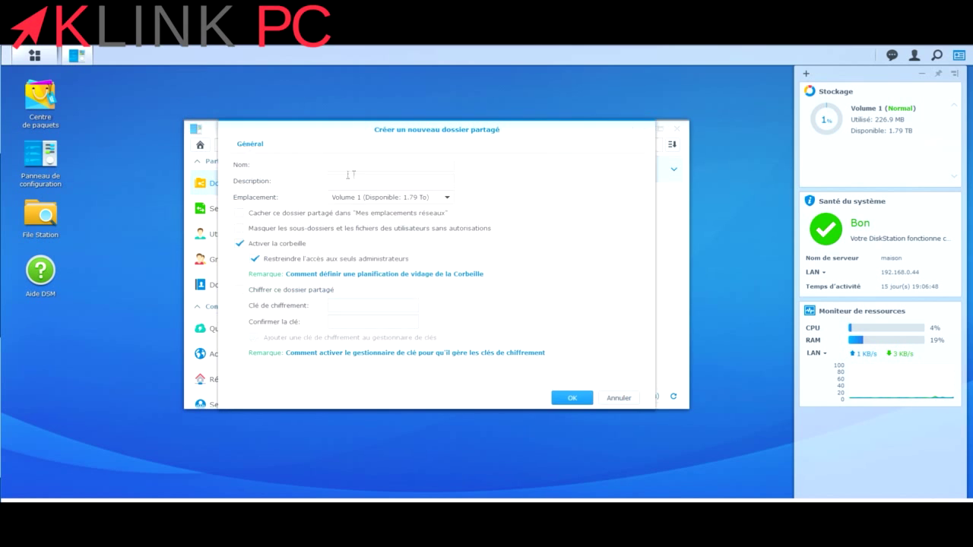
pyautogui.click(366, 166)
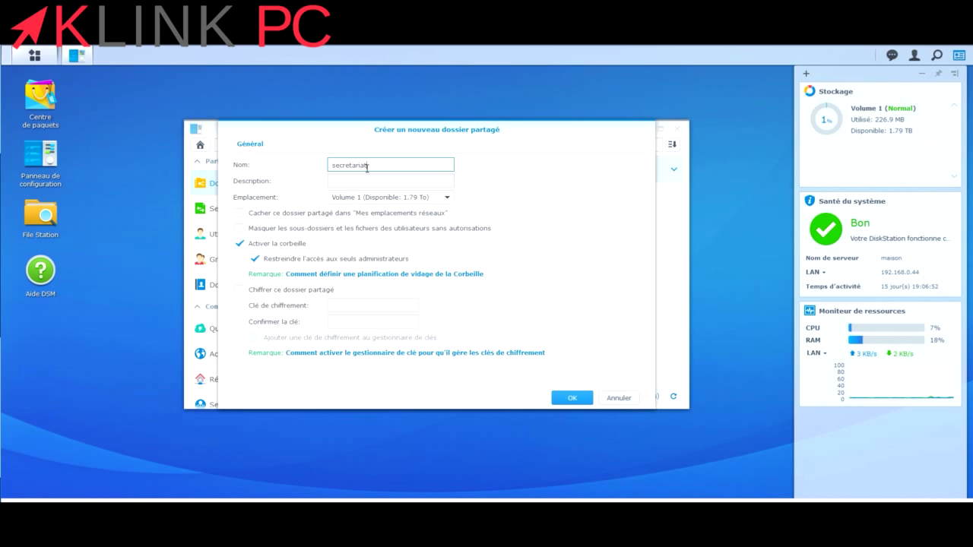
pyautogui.write('secretariat')
pyautogui.click(564, 401)
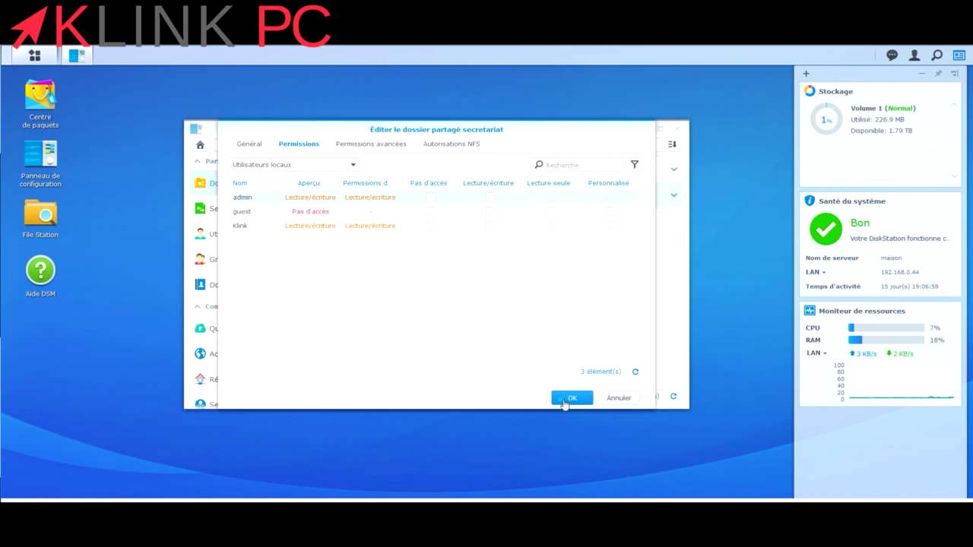
pyautogui.click(564, 401)
# Create the 'technique' shared folder with default permissions.
pyautogui.click(332, 145)
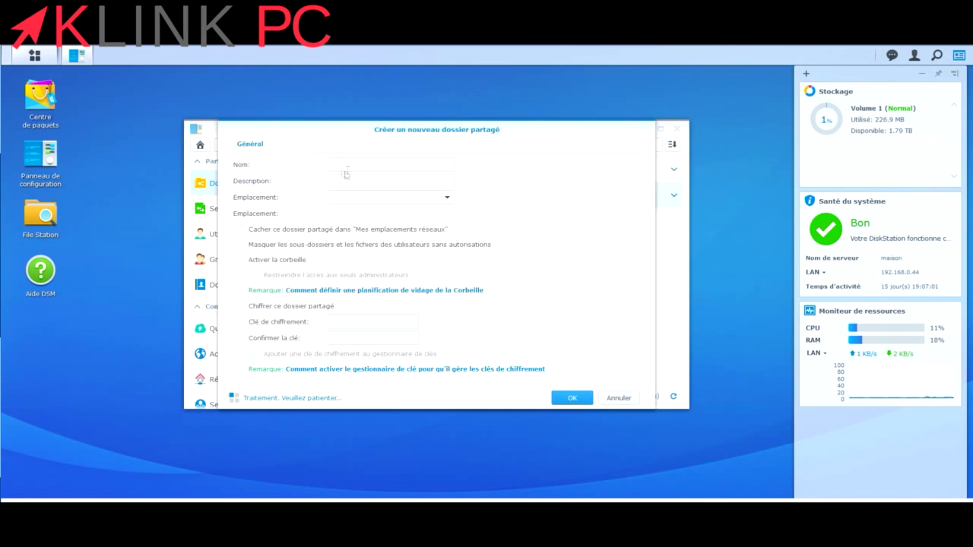
pyautogui.click(355, 161)
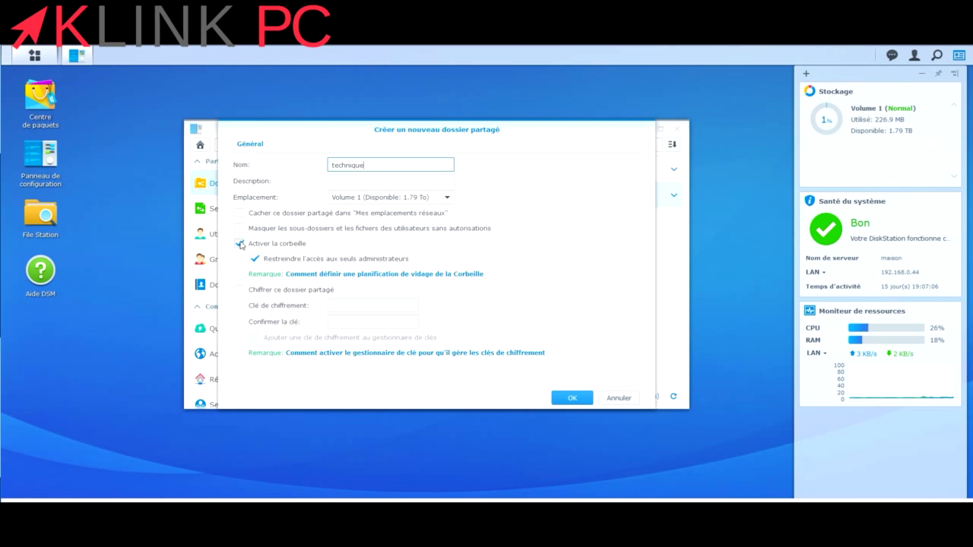
pyautogui.click(574, 400)
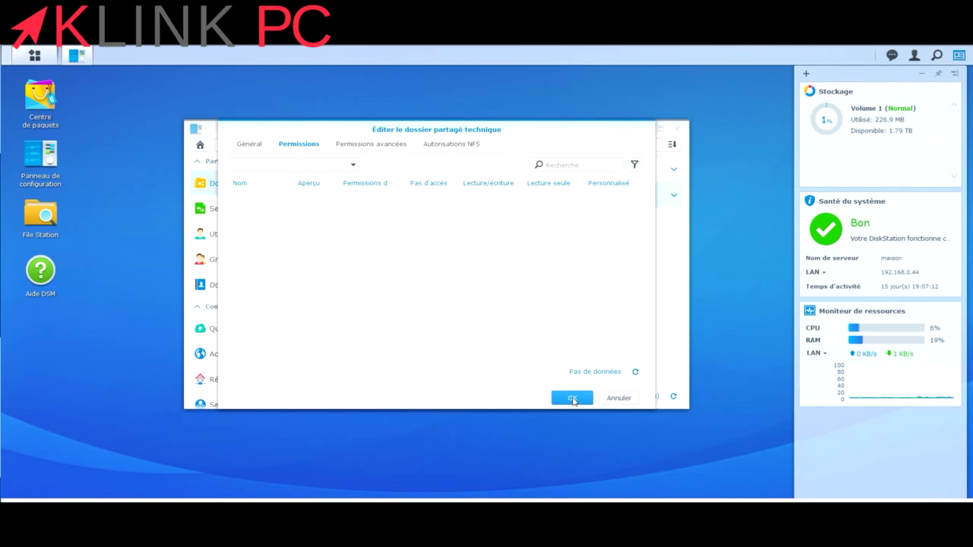
pyautogui.click(573, 399)
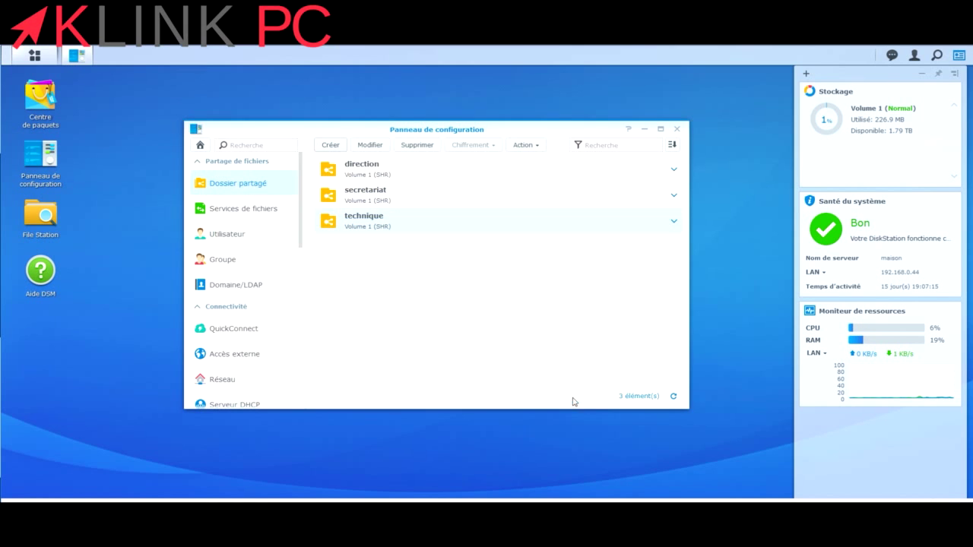
# Create the 'commercial' shared folder, correcting the misspelled name, with default permissions.
pyautogui.click(332, 147)
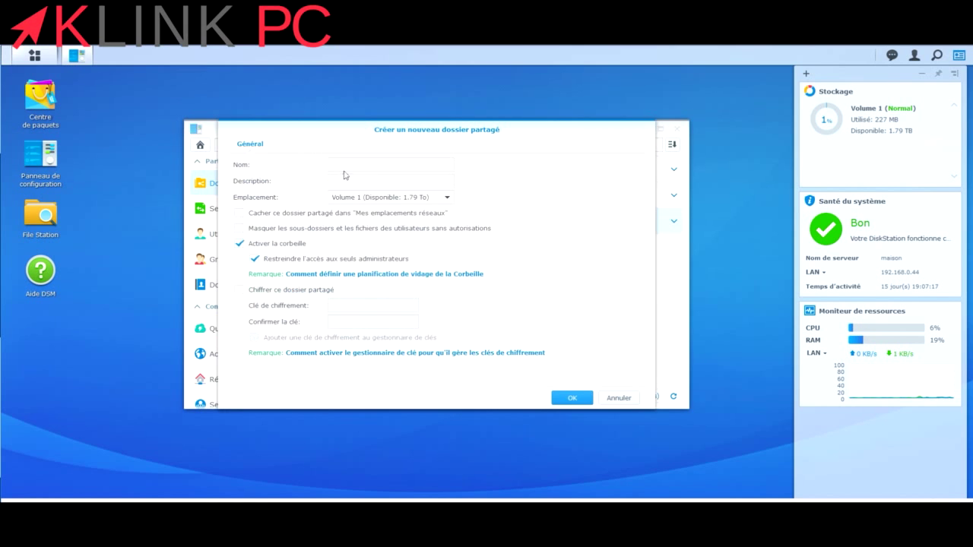
pyautogui.click(347, 164)
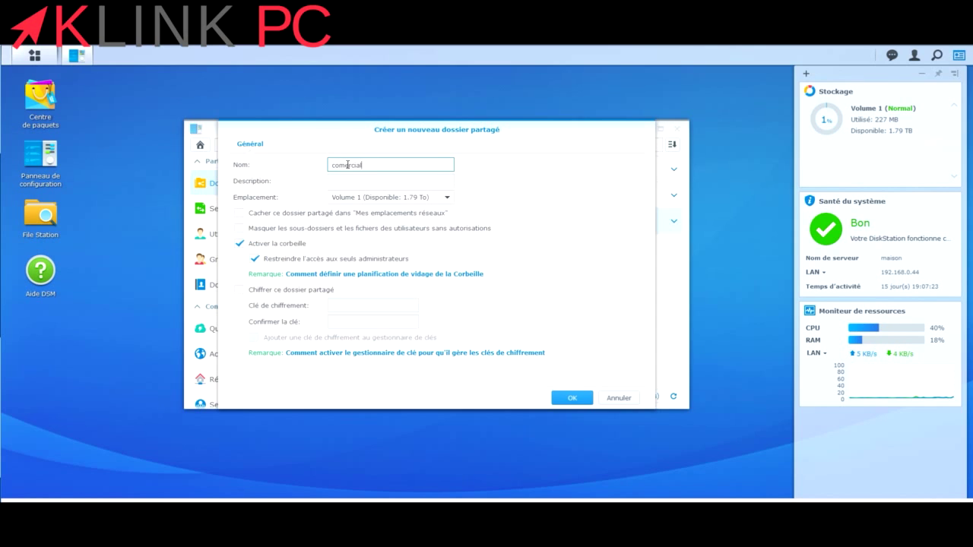
pyautogui.write('comercial')
pyautogui.click(341, 165)
pyautogui.write('m')
pyautogui.click(570, 400)
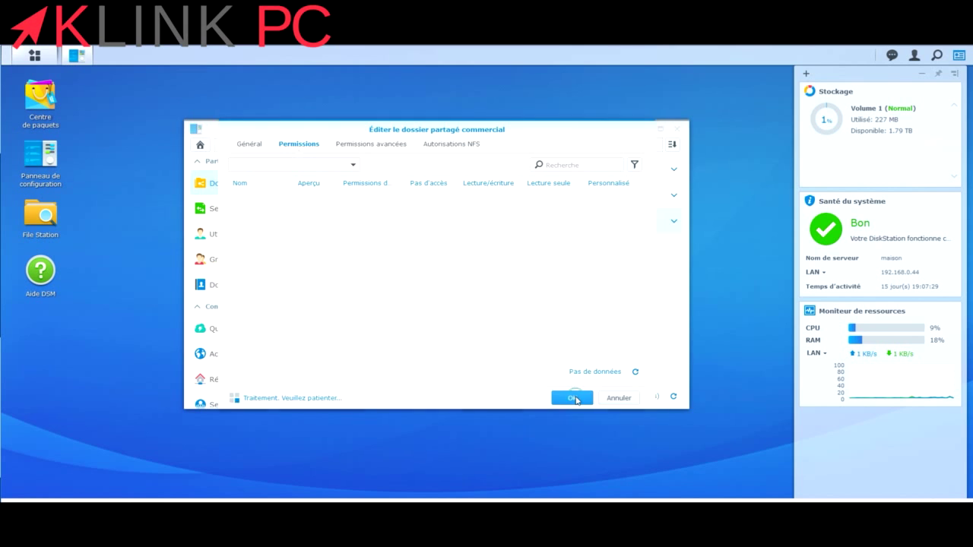
pyautogui.click(574, 399)
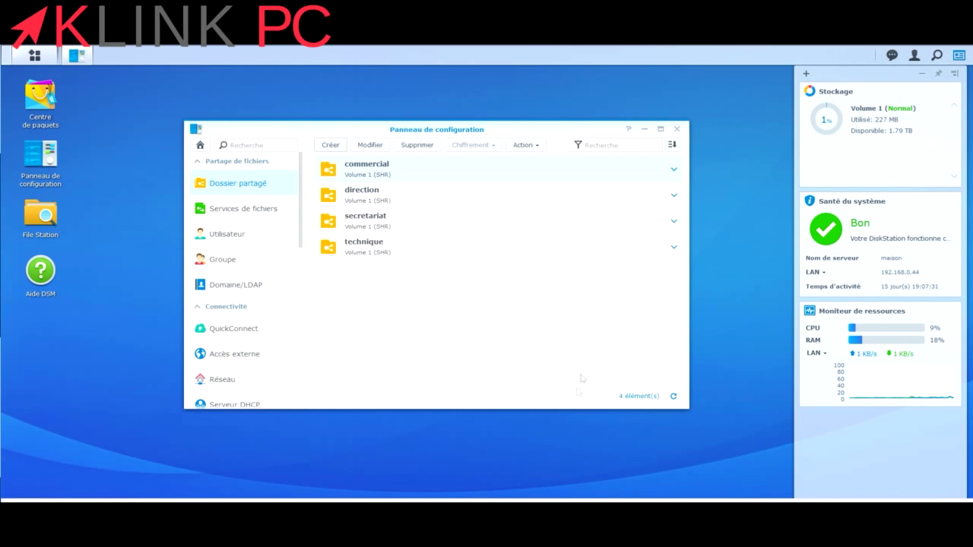
# Start a new group named 'boss' with read/write on all four shared folders.
pyautogui.click(243, 261)
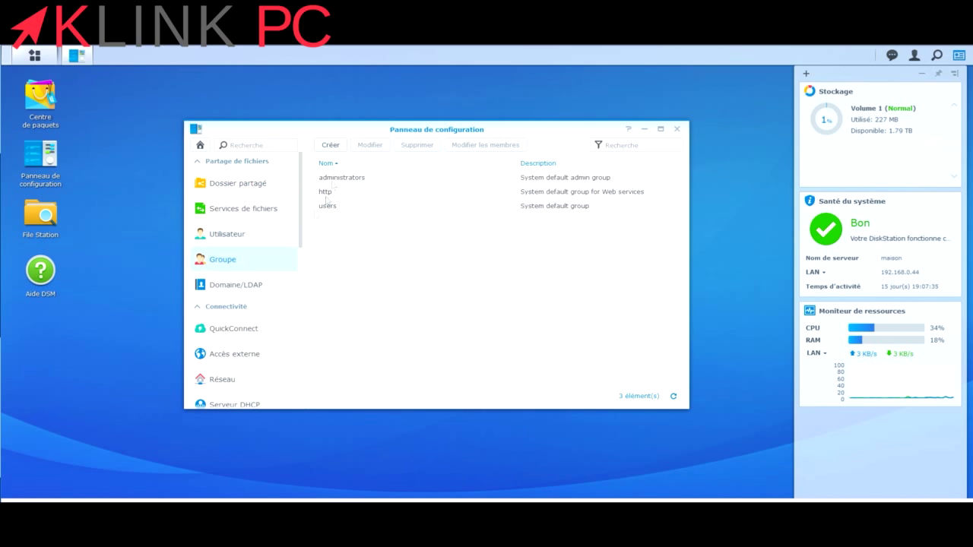
pyautogui.click(328, 146)
pyautogui.click(408, 226)
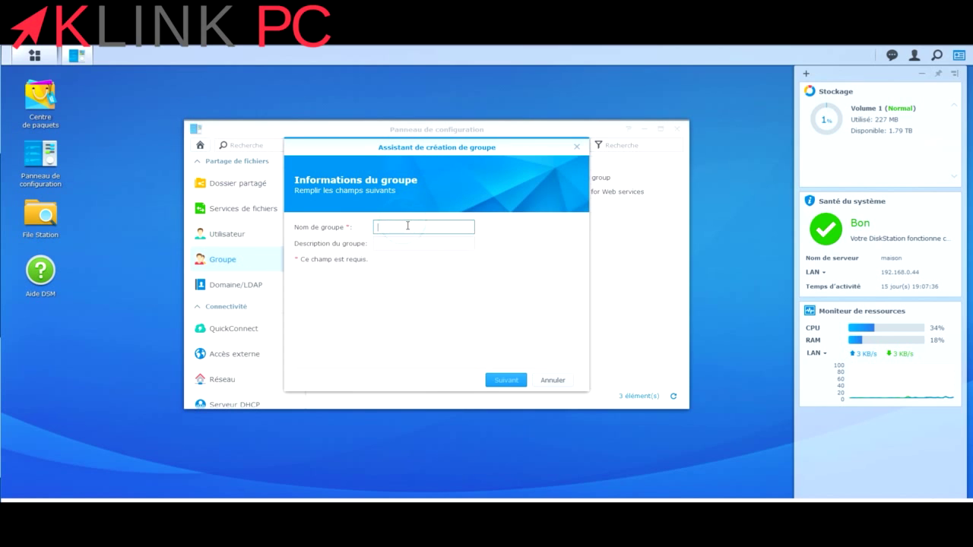
pyautogui.write('boss')
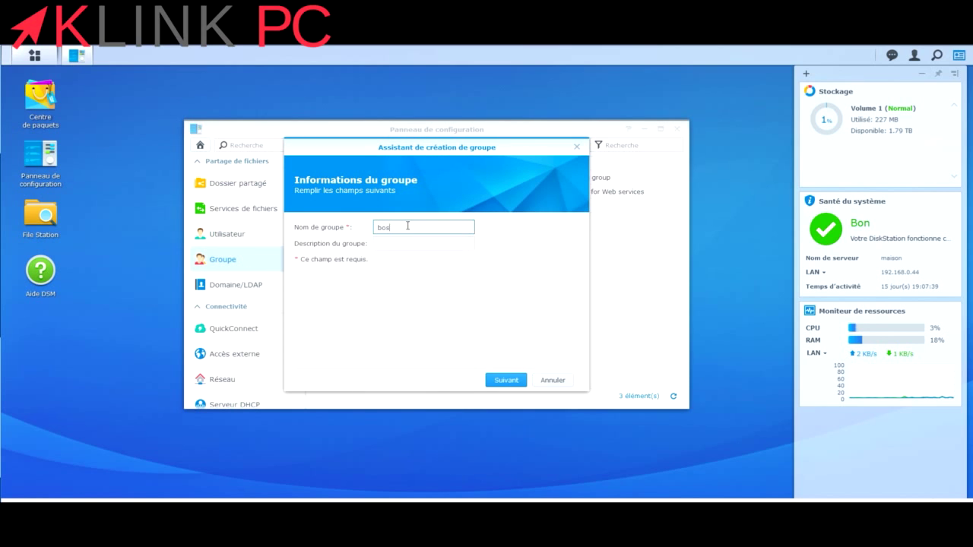
pyautogui.click(503, 382)
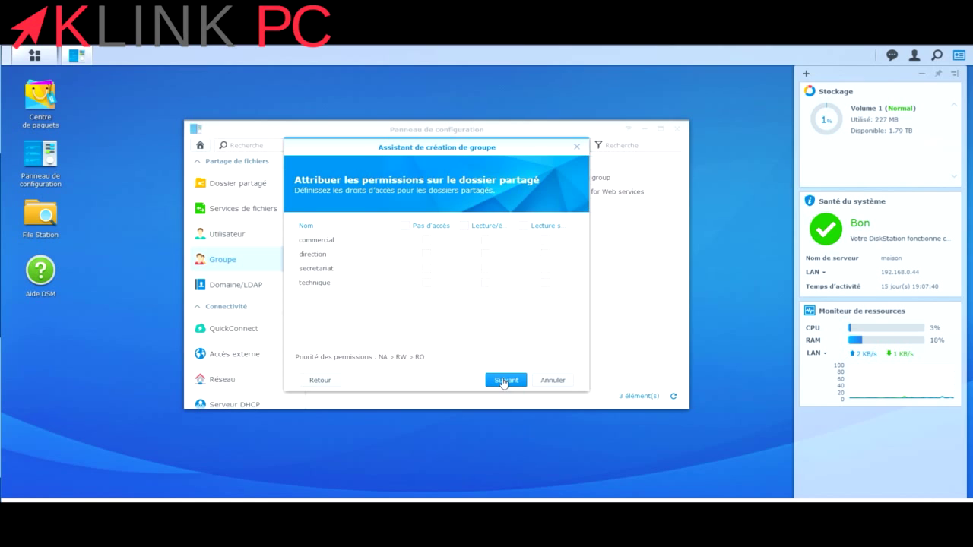
pyautogui.click(464, 225)
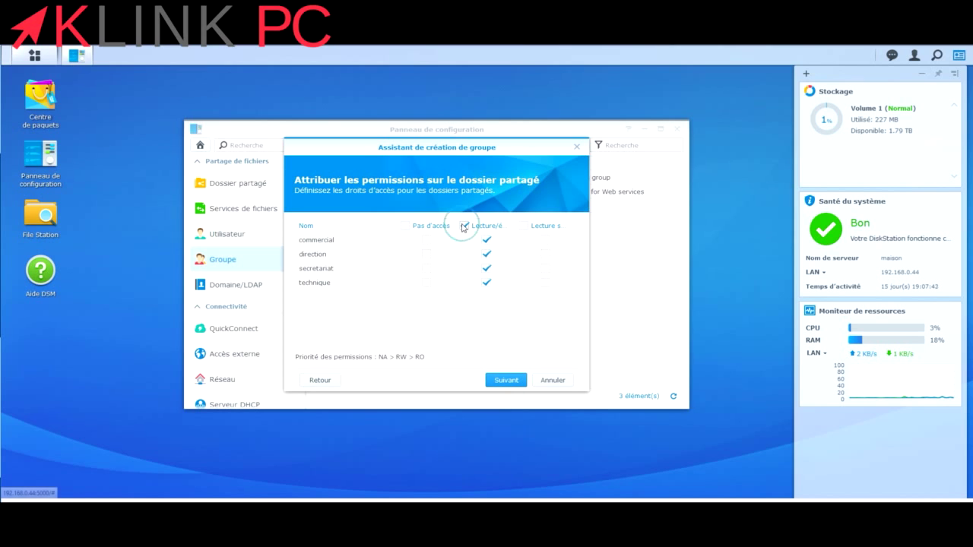
# Allow the boss group all five applications and apply to create it.
pyautogui.click(507, 380)
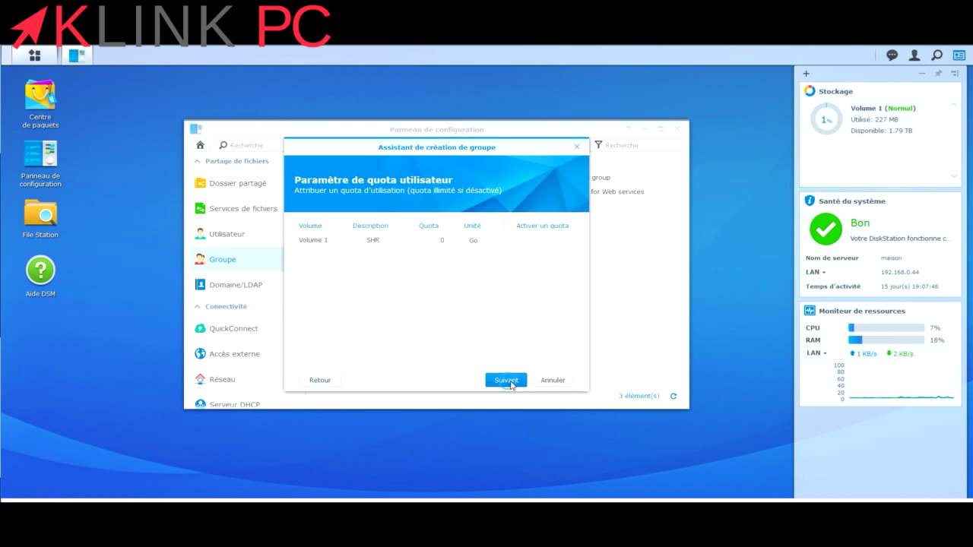
pyautogui.click(506, 381)
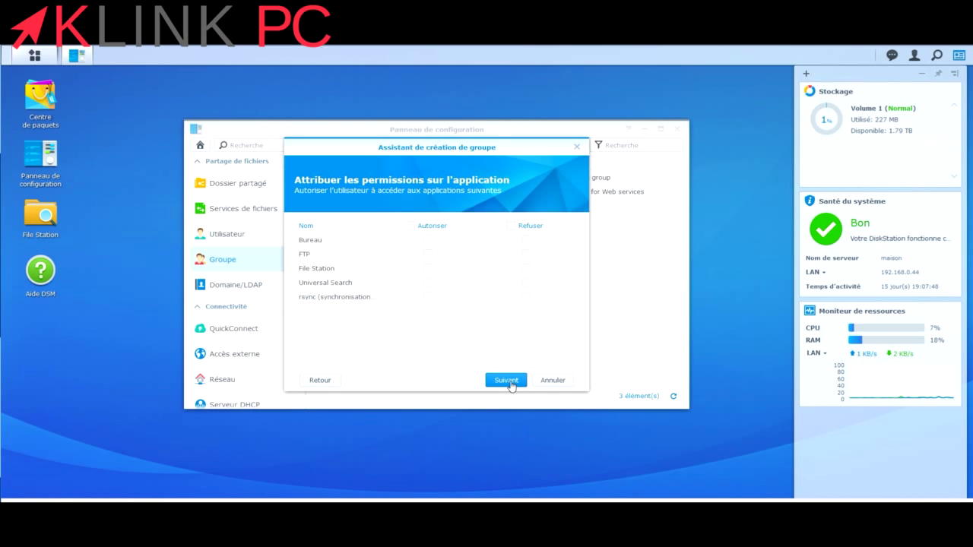
pyautogui.click(412, 225)
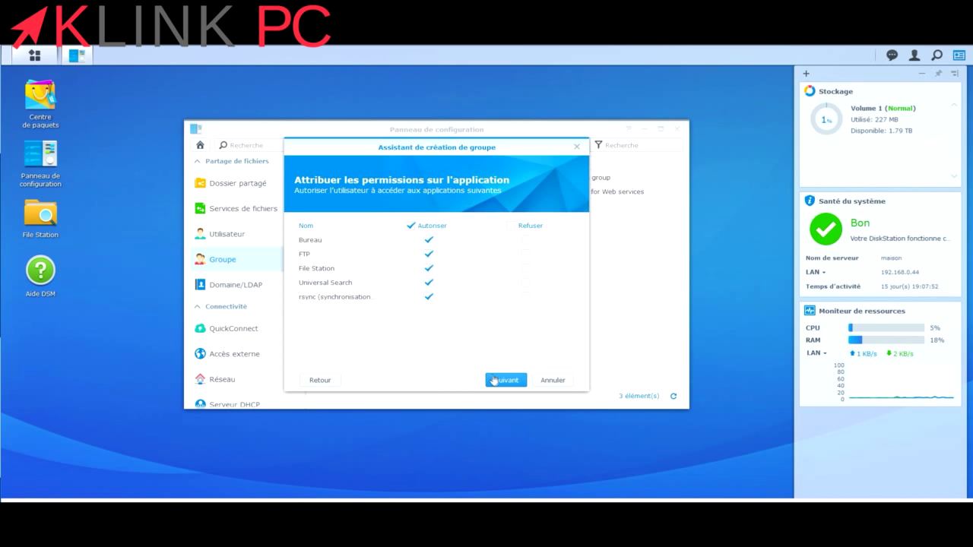
pyautogui.click(495, 381)
pyautogui.click(496, 381)
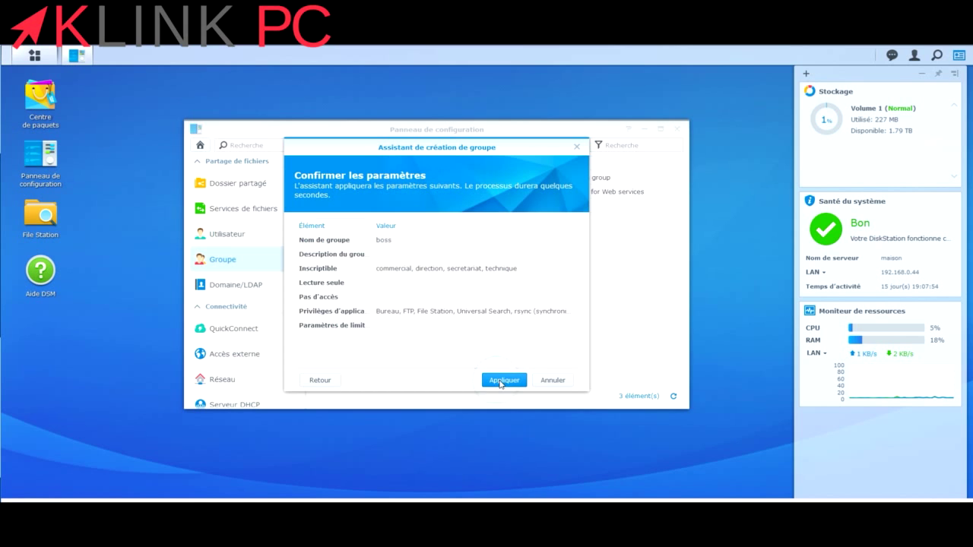
pyautogui.click(500, 384)
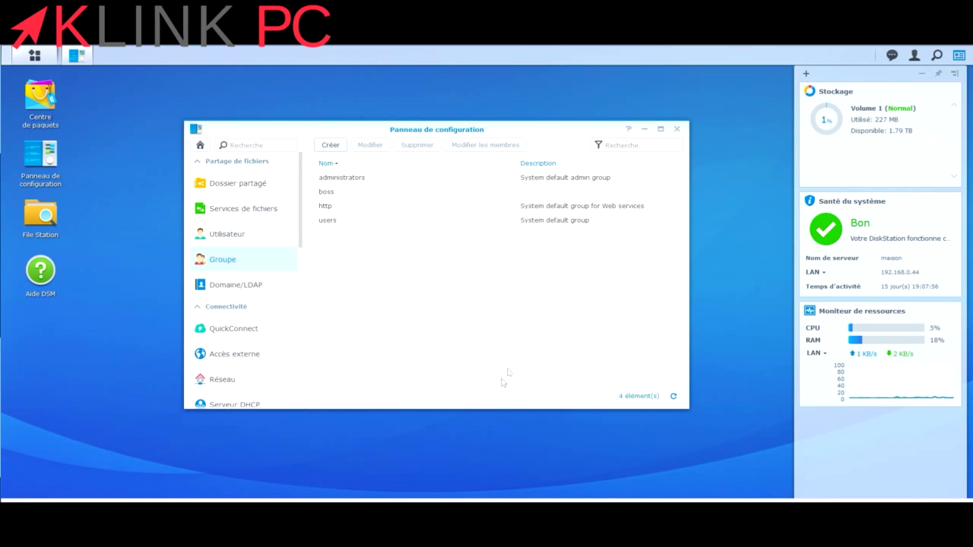
pyautogui.click(332, 145)
# Name the group secretaire: read-only commercial and direction, no access technique, read/write secretariat.
pyautogui.click(394, 229)
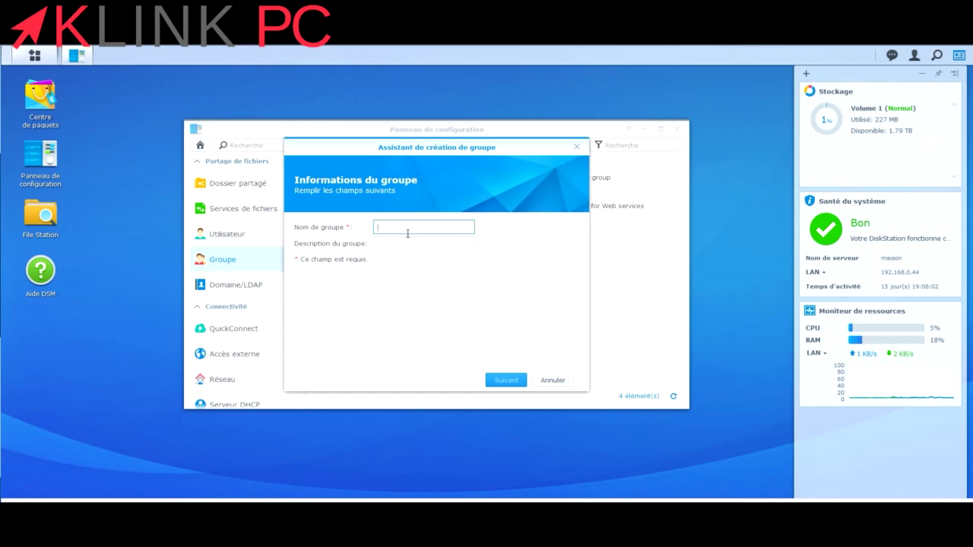
pyautogui.write('secretaire')
pyautogui.click(492, 380)
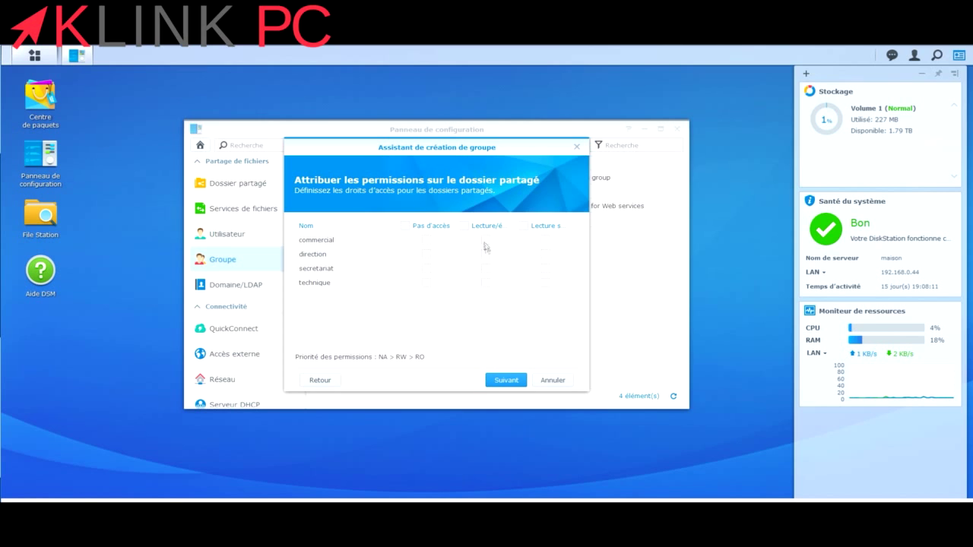
pyautogui.click(546, 255)
pyautogui.click(545, 240)
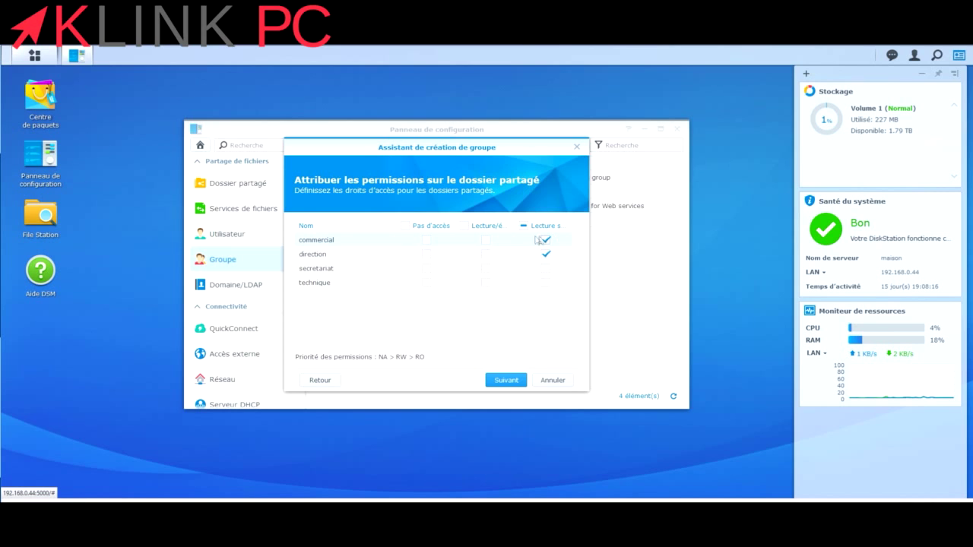
pyautogui.click(427, 283)
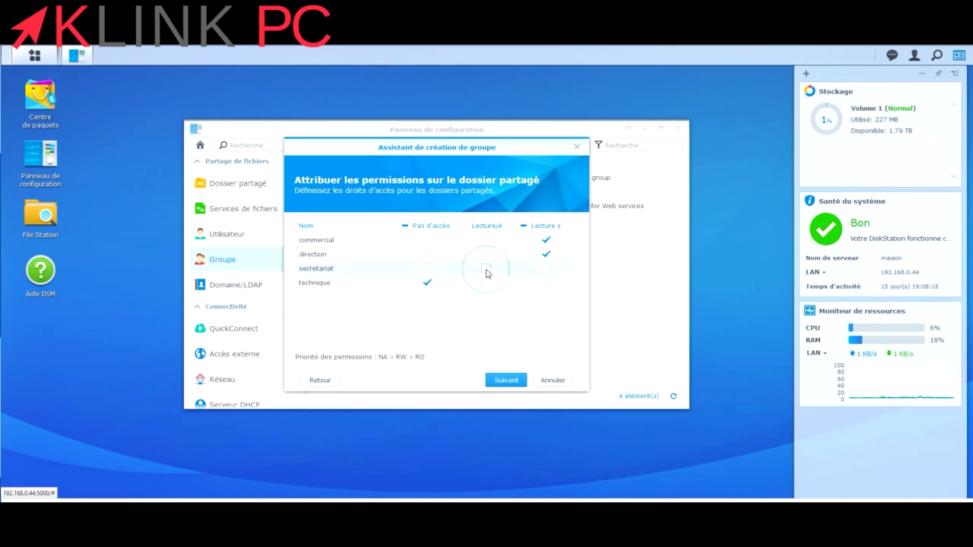
pyautogui.click(486, 268)
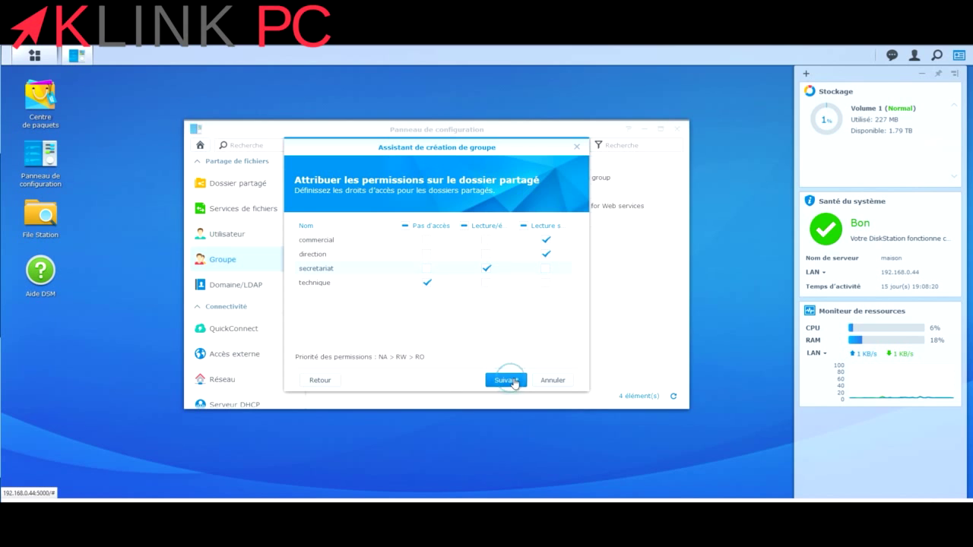
# Allow secretaire every application and apply to create the group.
pyautogui.click(504, 380)
pyautogui.click(507, 380)
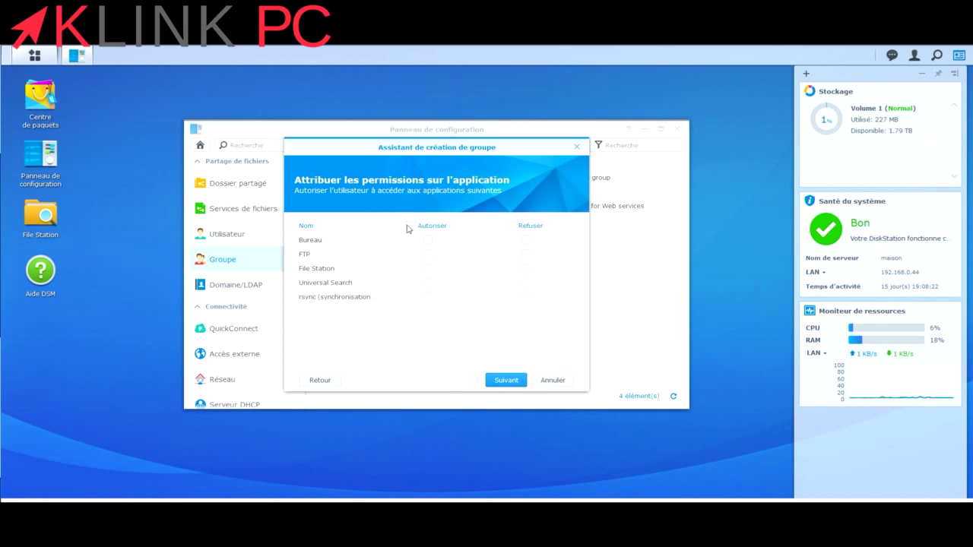
pyautogui.click(408, 226)
pyautogui.click(498, 383)
pyautogui.click(497, 383)
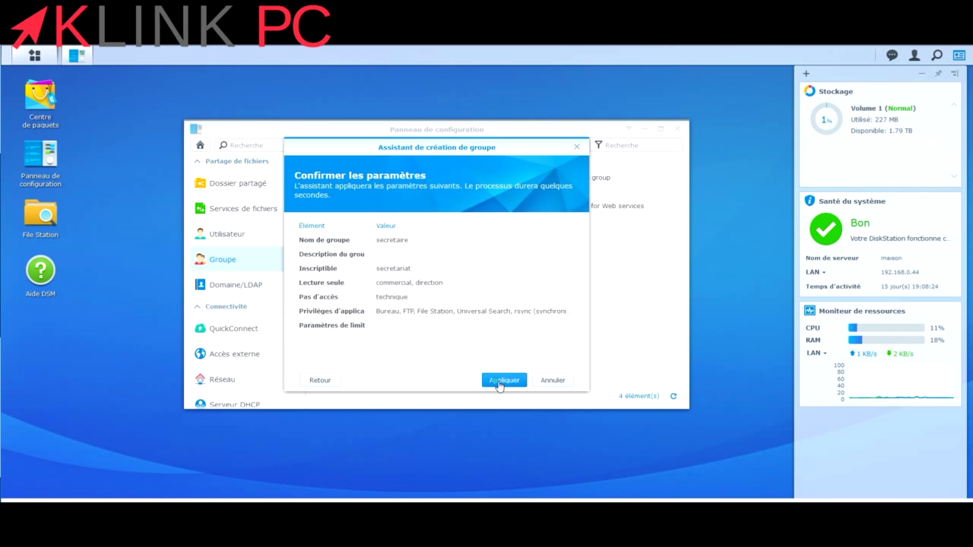
pyautogui.click(497, 383)
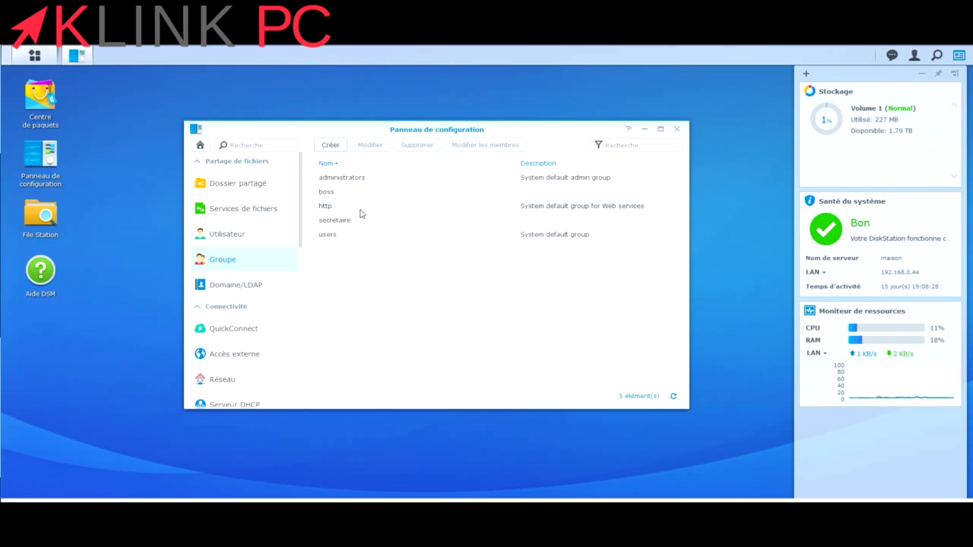
# Start user 'toto' in the Users list, entering and confirming the password, up to group membership.
pyautogui.click(226, 232)
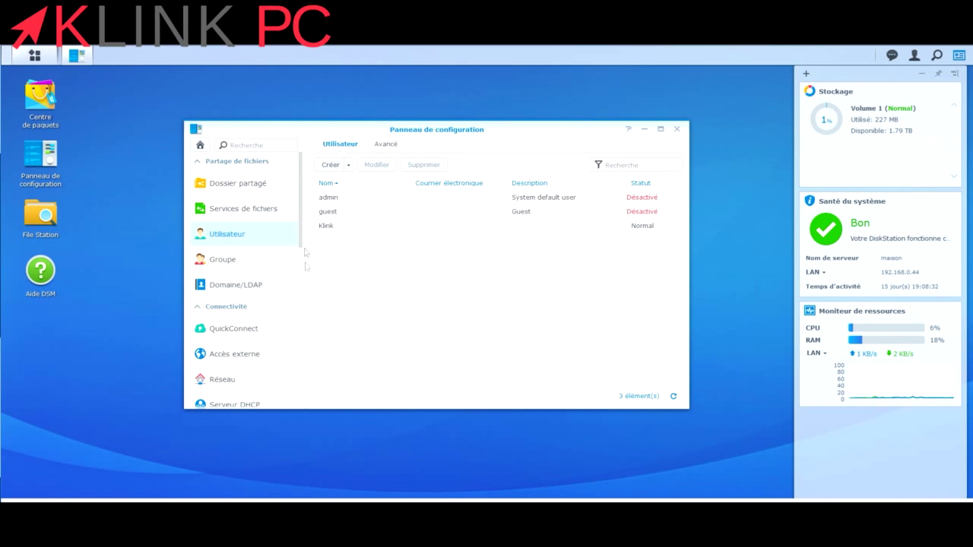
pyautogui.click(331, 166)
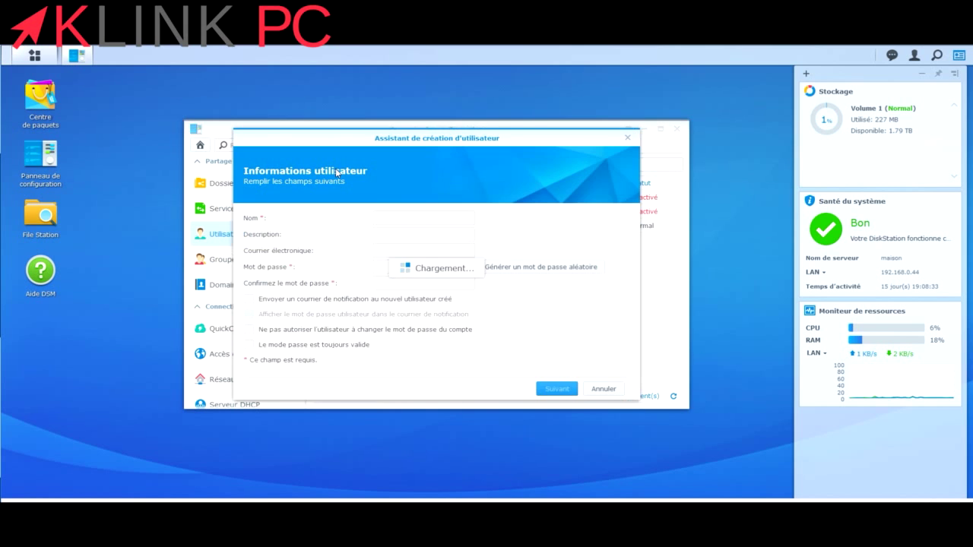
pyautogui.click(418, 218)
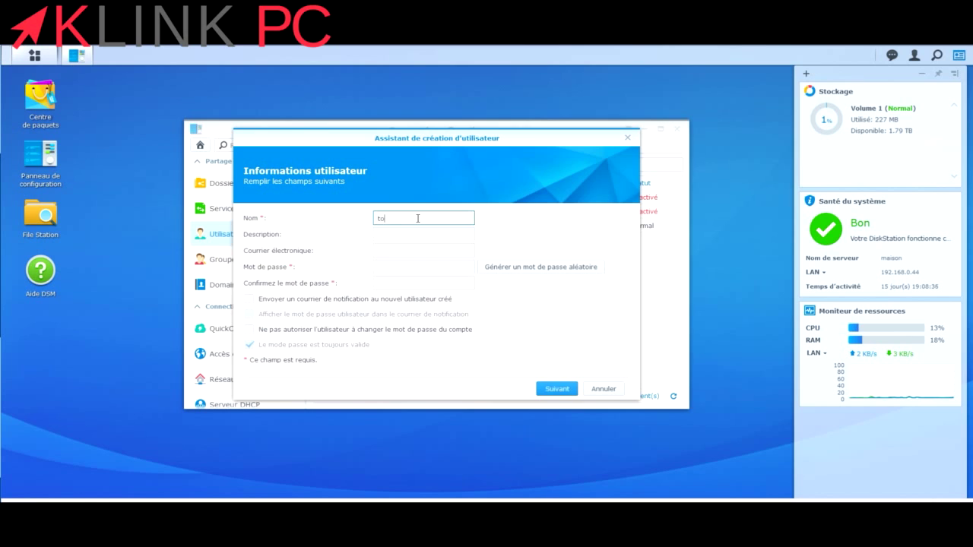
pyautogui.click(394, 269)
pyautogui.write('to')
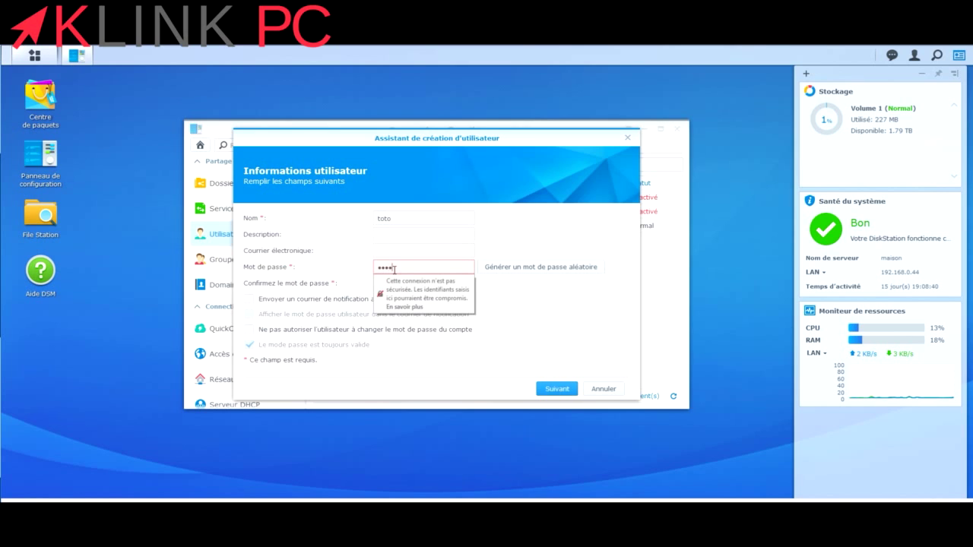
pyautogui.write('tototo')
pyautogui.press('Tab')
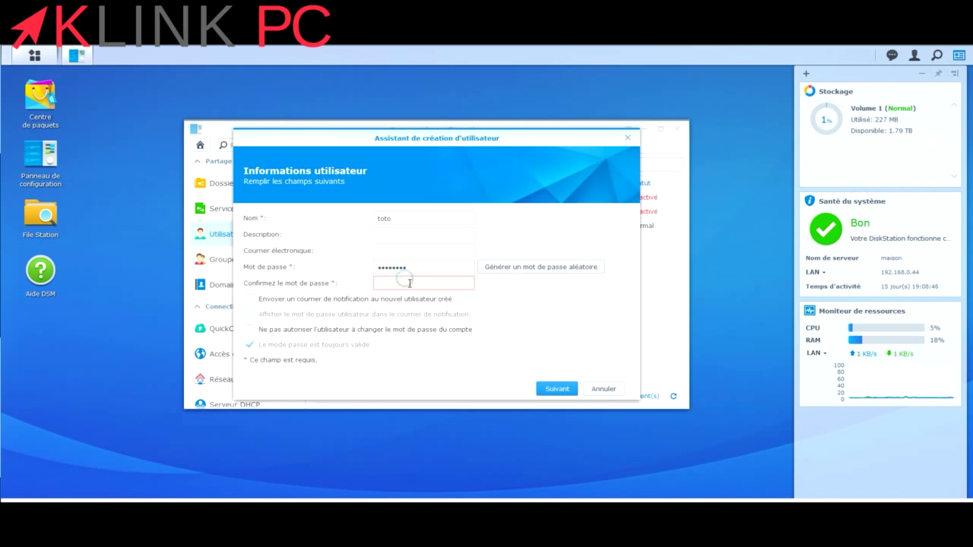
pyautogui.click(410, 283)
pyautogui.write('to')
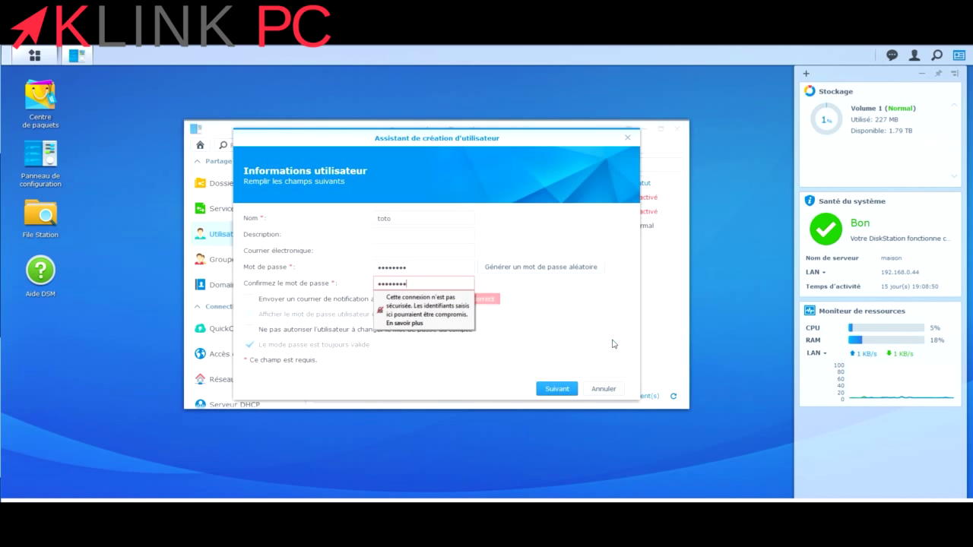
pyautogui.click(559, 390)
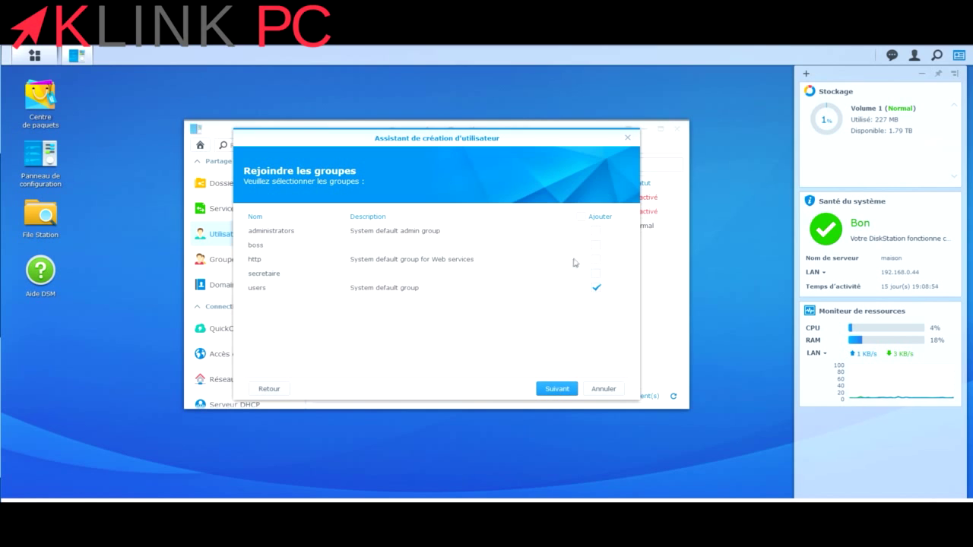
# Put toto in the boss group and apply the remaining wizard pages to create the user.
pyautogui.click(597, 245)
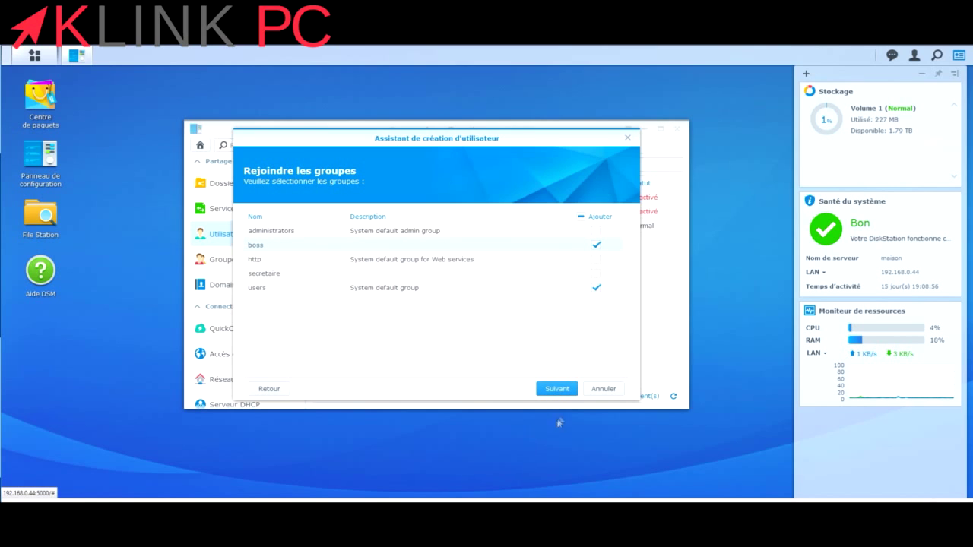
pyautogui.click(596, 230)
pyautogui.click(568, 394)
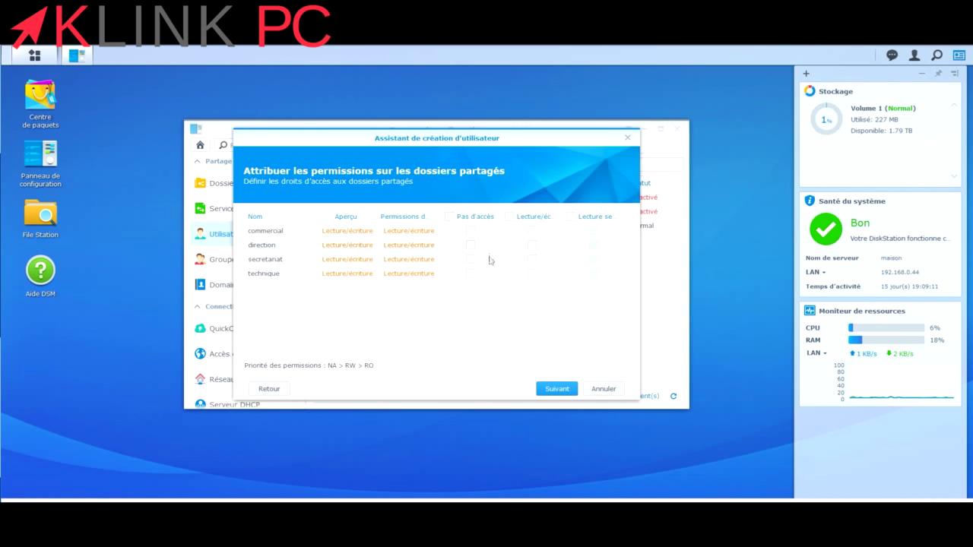
pyautogui.click(558, 389)
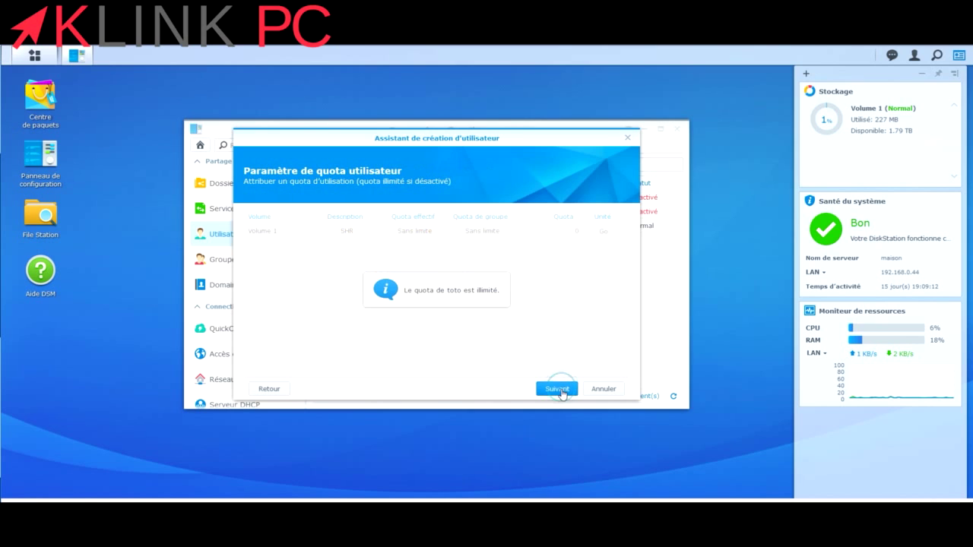
pyautogui.click(560, 391)
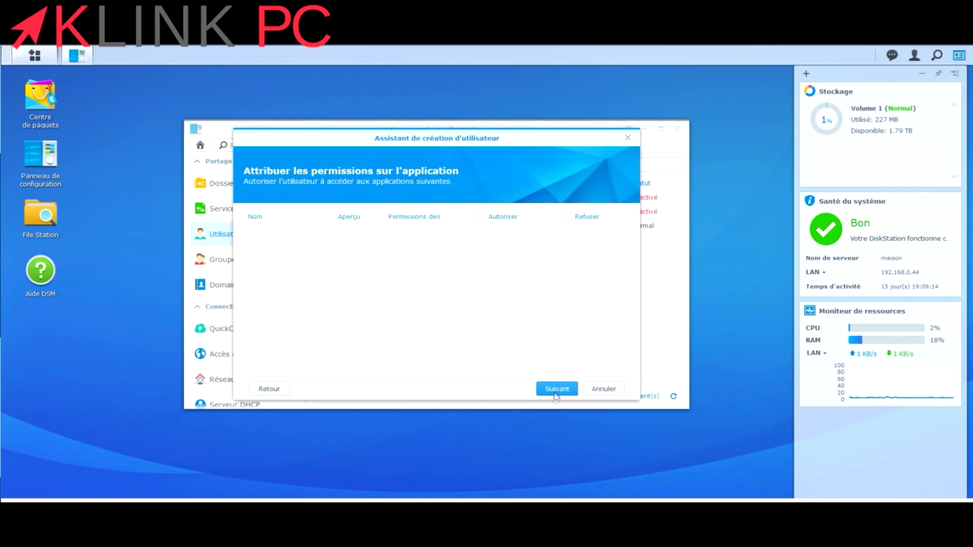
pyautogui.click(556, 395)
pyautogui.click(556, 395)
pyautogui.click(555, 392)
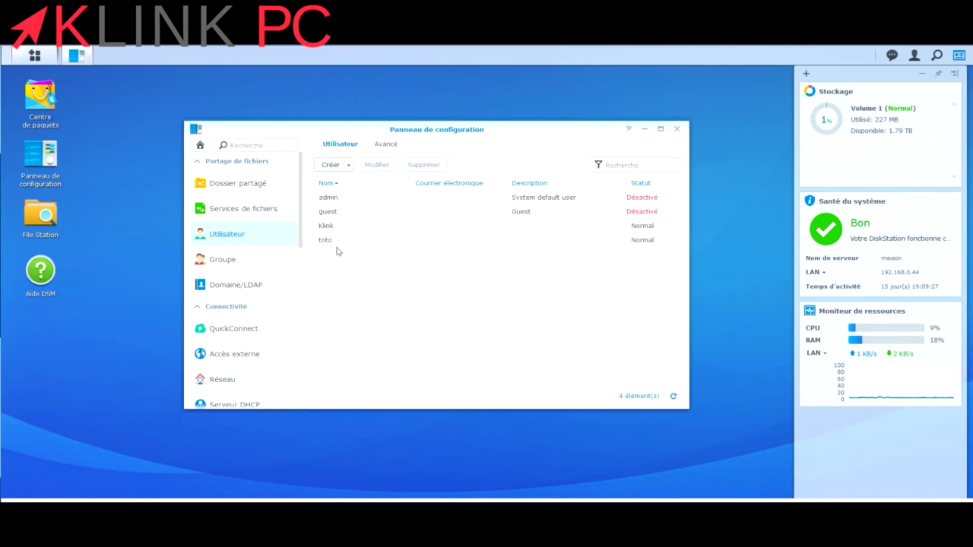
pyautogui.click(327, 166)
# Enter the new user name 'tata' and a confirmed password, reaching group membership.
pyautogui.click(398, 221)
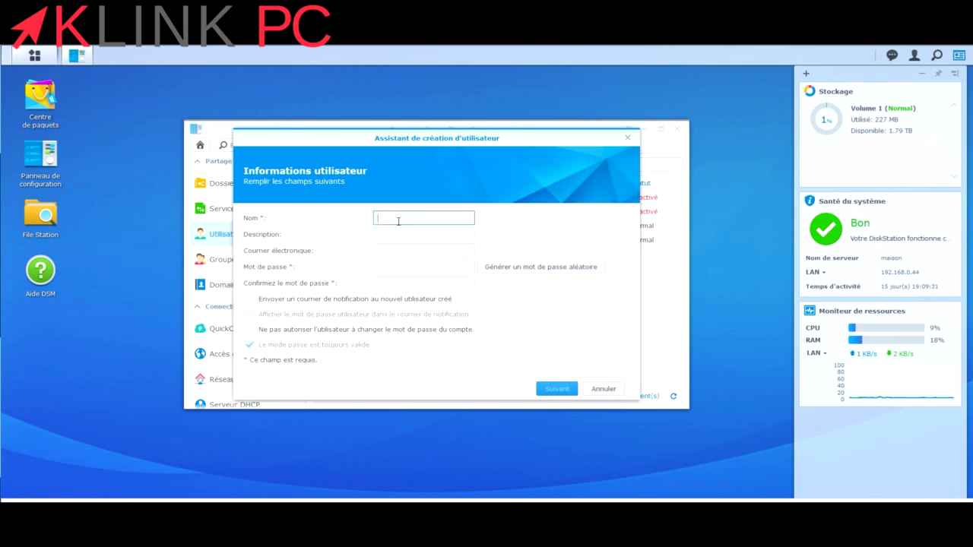
pyautogui.click(411, 266)
pyautogui.write('tata')
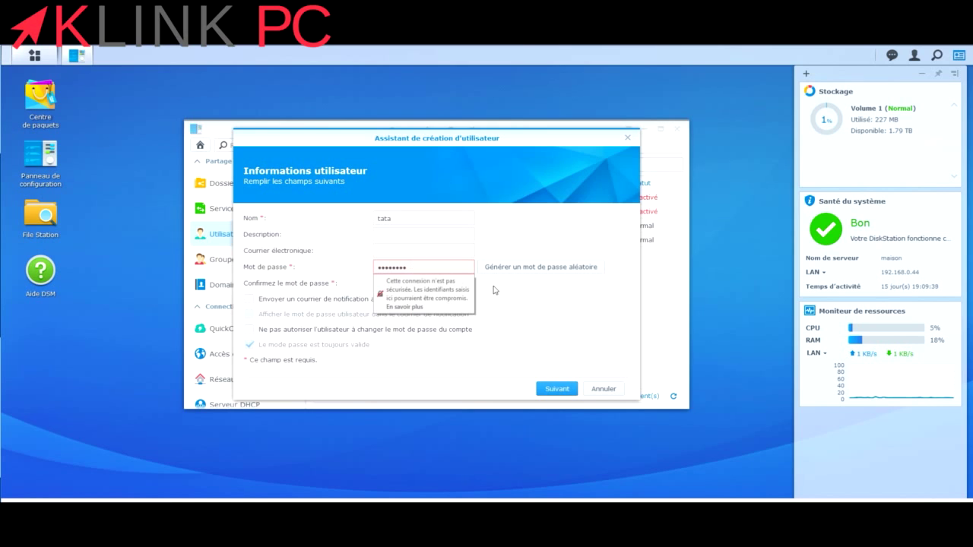
pyautogui.click(432, 283)
pyautogui.write('t')
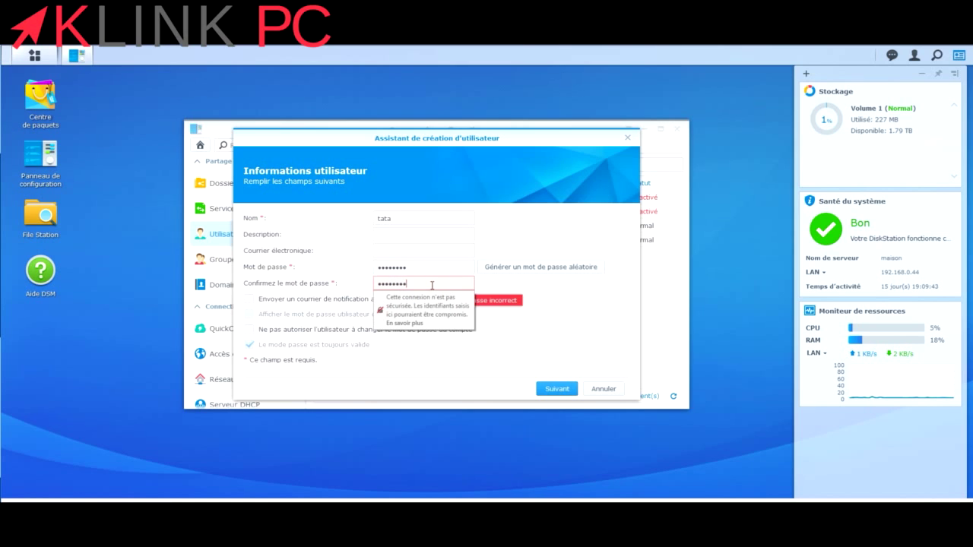
pyautogui.click(557, 389)
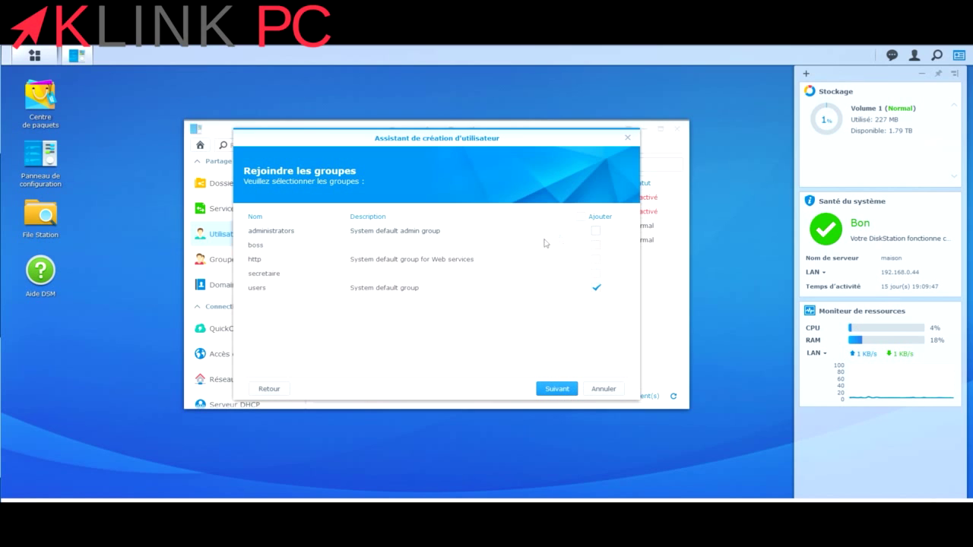
# Add tata to the secretaire group and apply the remaining wizard pages to save the user.
pyautogui.click(597, 274)
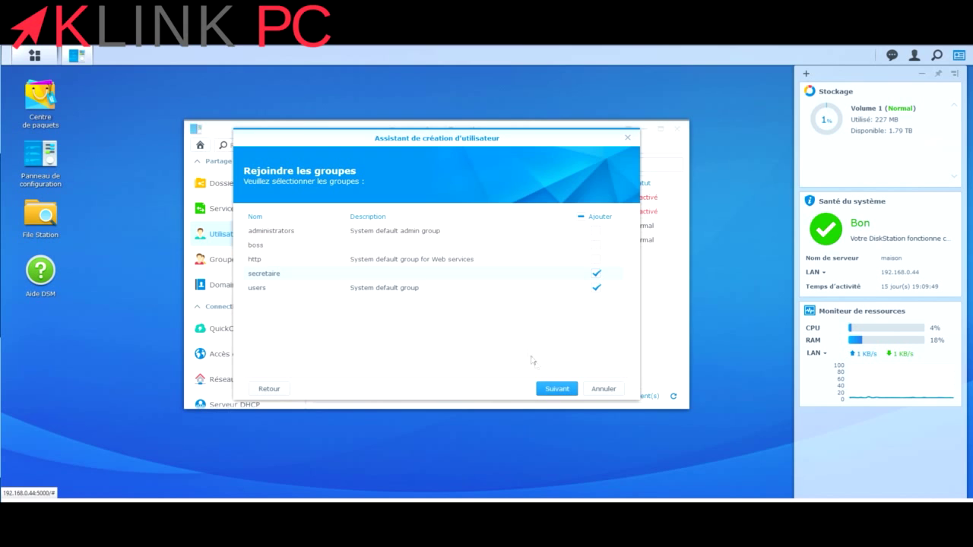
pyautogui.click(557, 389)
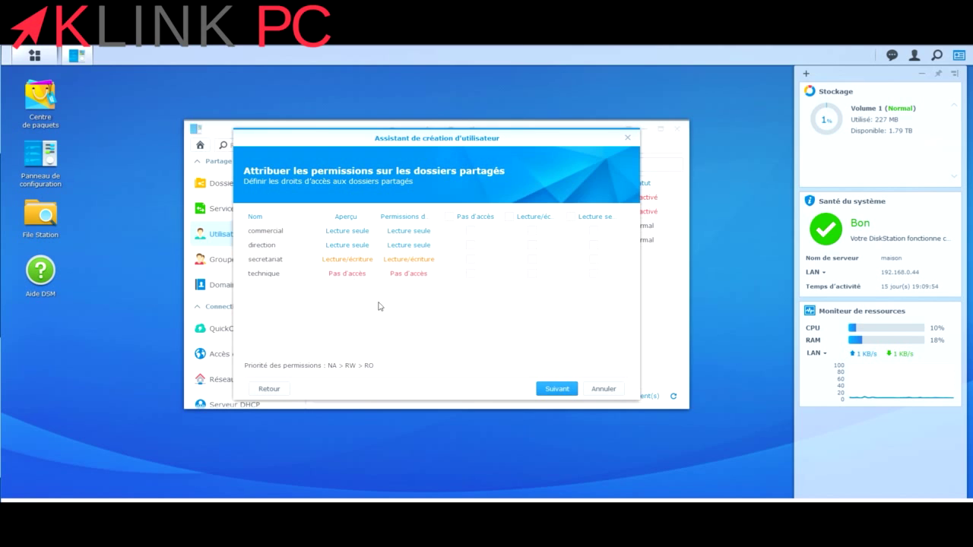
pyautogui.click(556, 389)
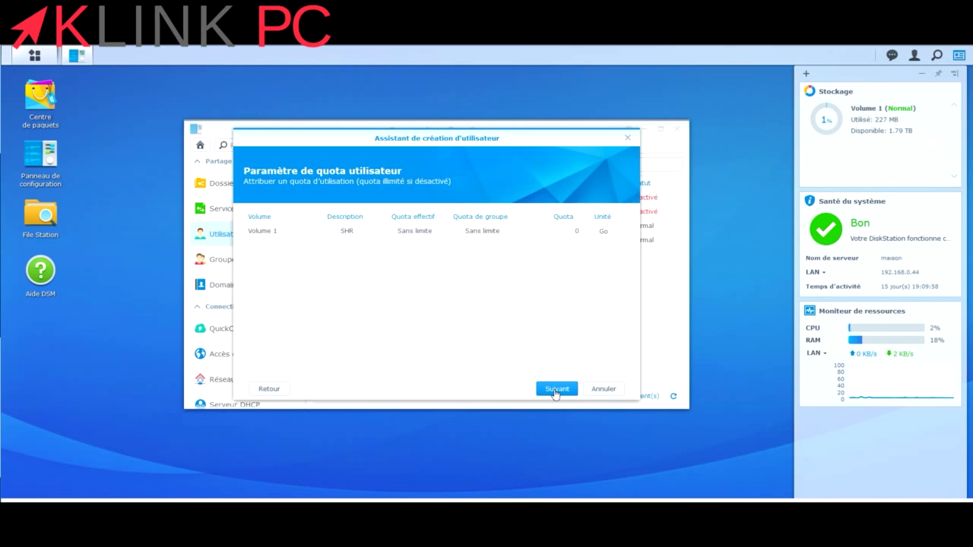
pyautogui.click(556, 389)
pyautogui.click(556, 389)
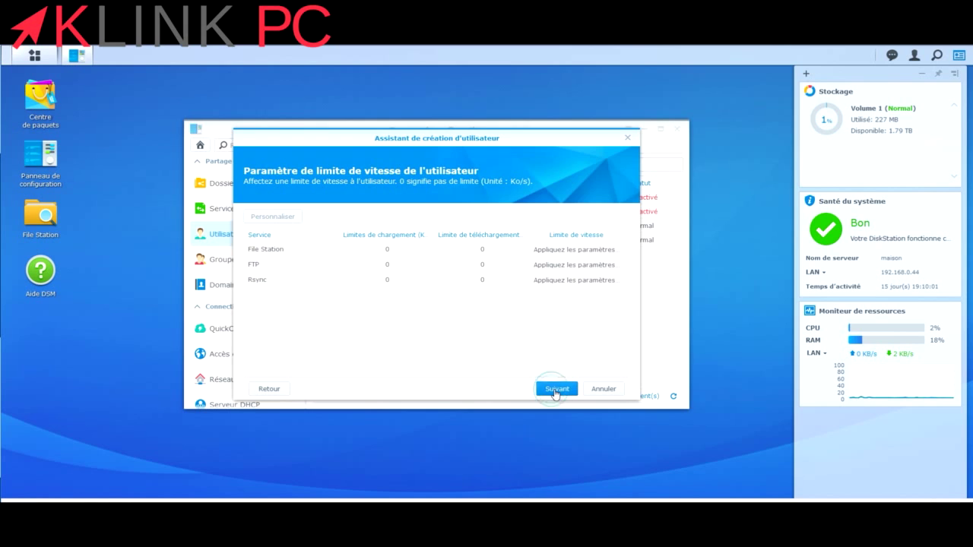
pyautogui.click(556, 390)
pyautogui.click(555, 389)
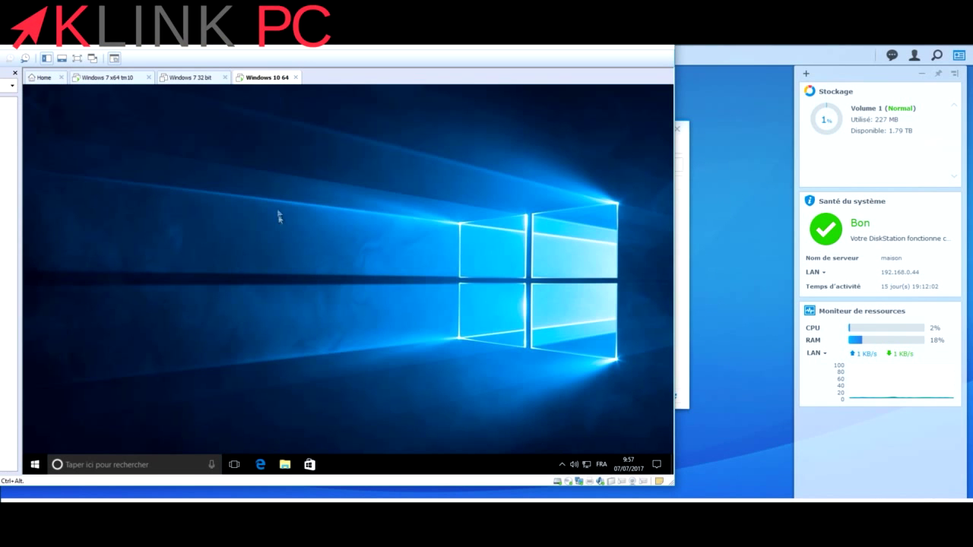
# Open File Explorer and browse to the NAS at \\192.168.0.44.
pyautogui.click(282, 458)
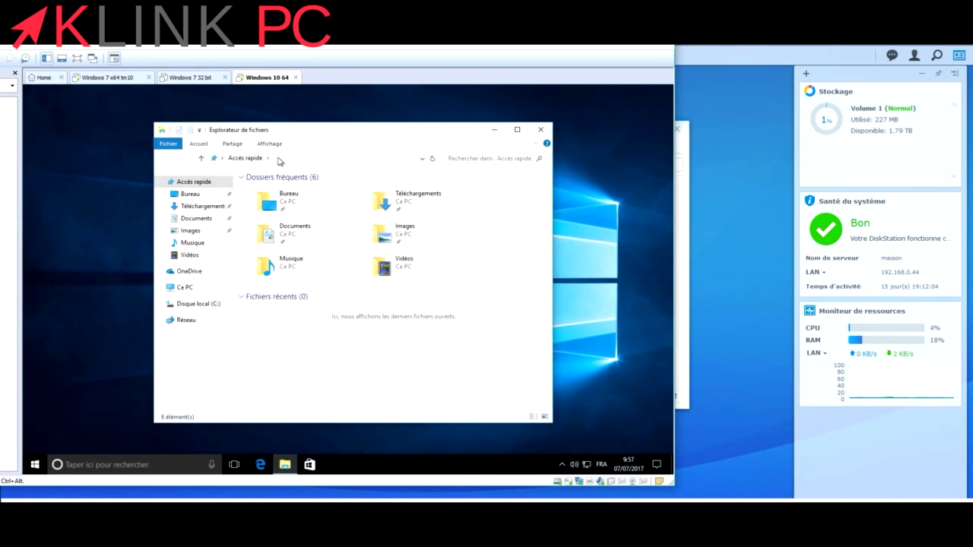
pyautogui.click(278, 159)
pyautogui.write('192.168.0.44')
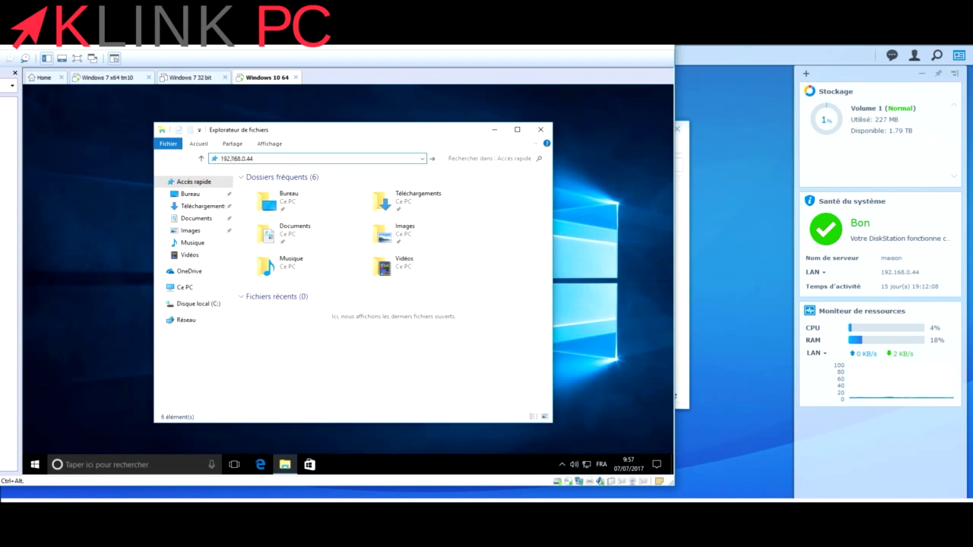
pyautogui.write('\\\\')
pyautogui.press('Return')
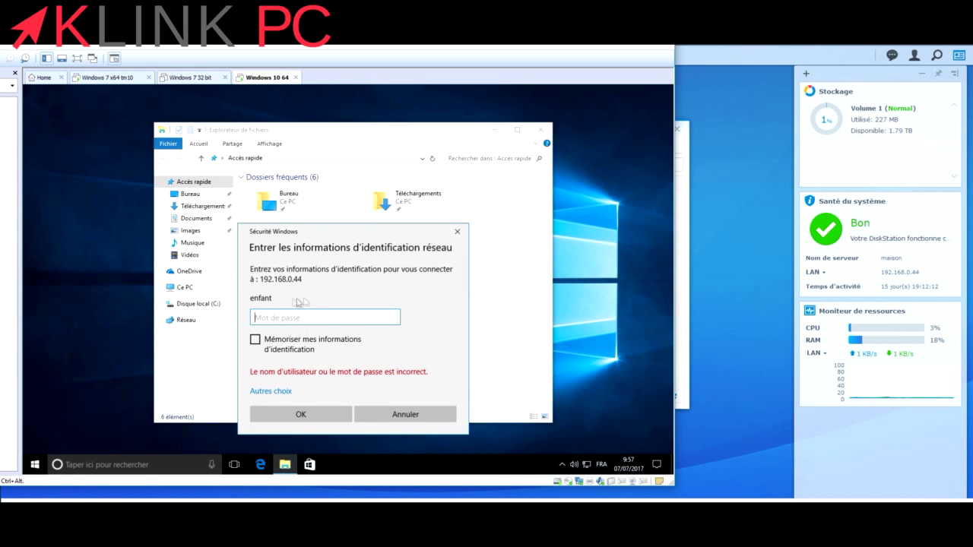
# Sign in with a different account as user tata with its password, remembering the credentials.
pyautogui.click(262, 390)
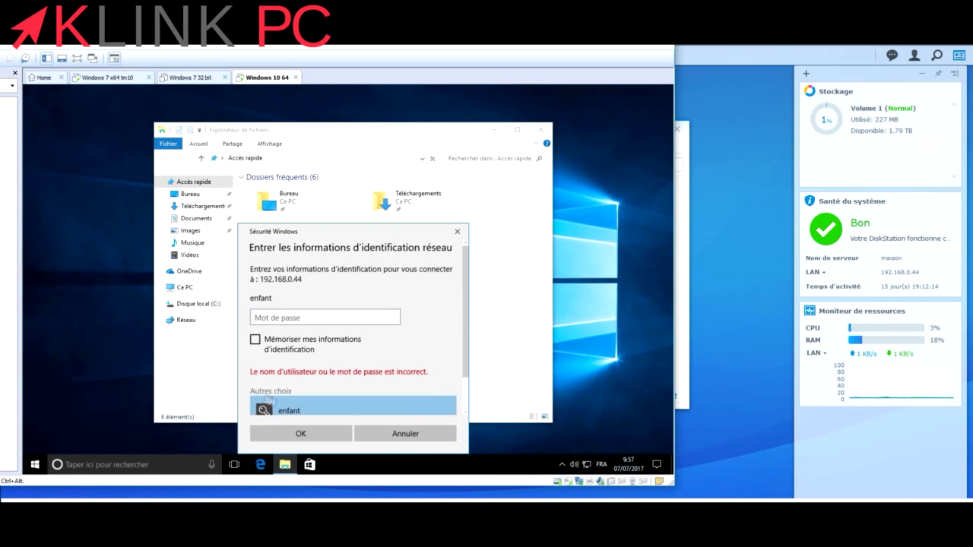
pyautogui.scroll(-1, 304, 403)
pyautogui.click(307, 399)
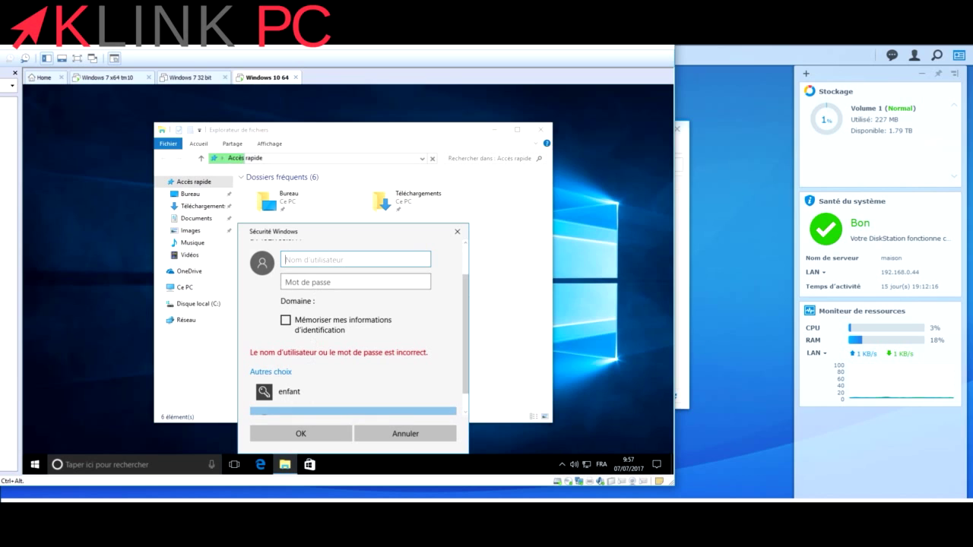
pyautogui.write('tata')
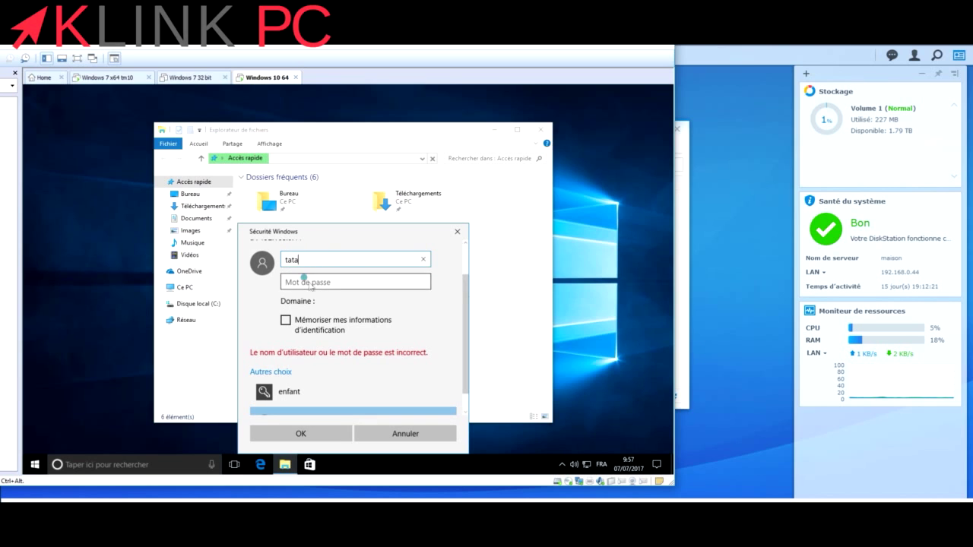
pyautogui.click(307, 281)
pyautogui.write('tatatata')
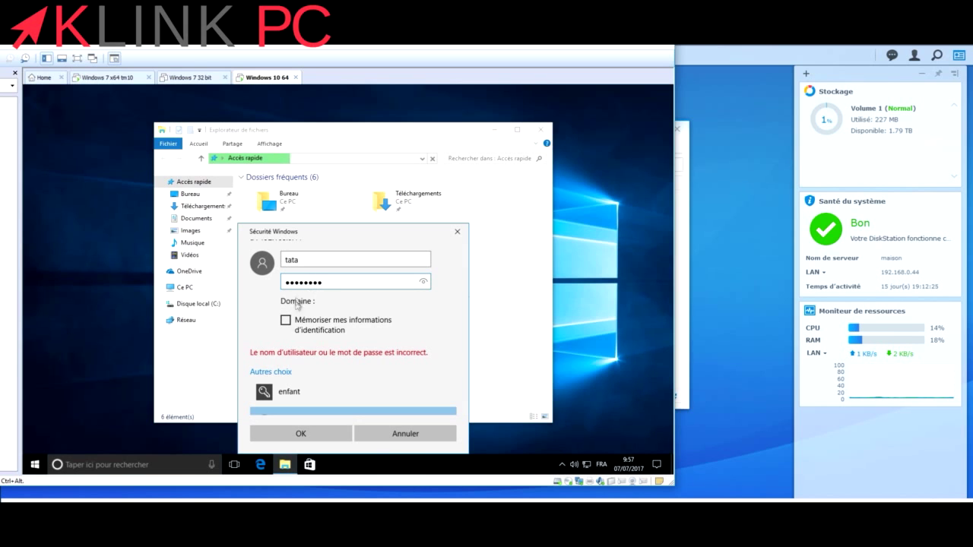
pyautogui.click(285, 320)
pyautogui.click(302, 434)
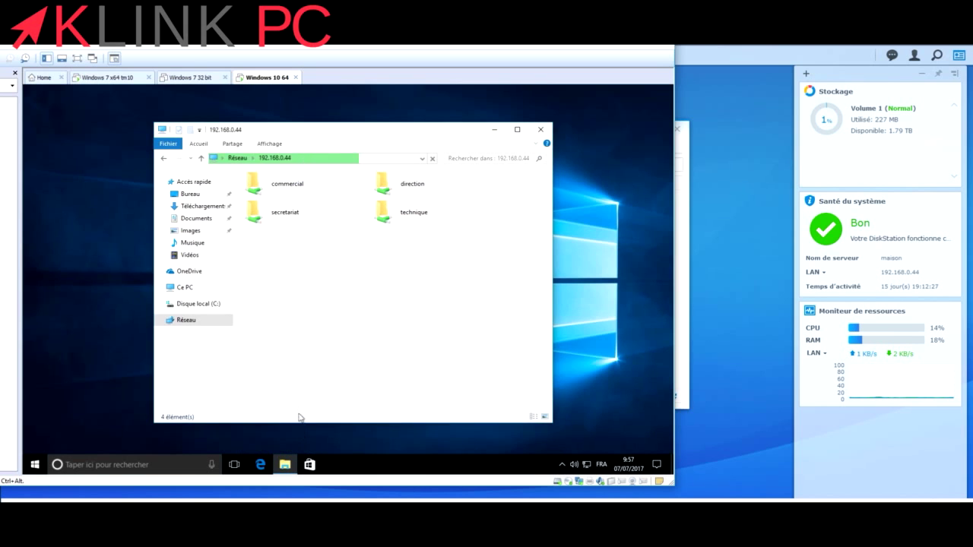
# Try creating a new text document in the direction share, then dismiss the access-denied message.
pyautogui.doubleClick(395, 188)
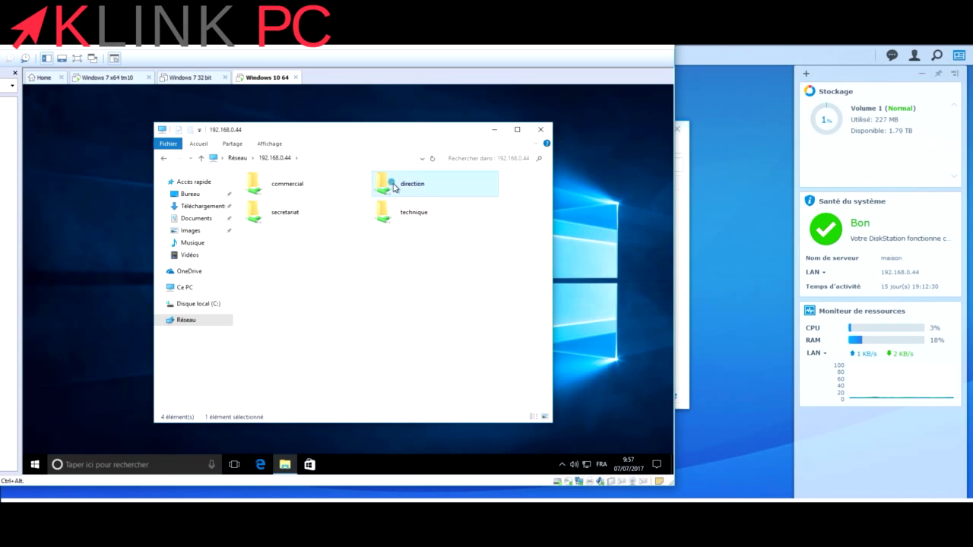
pyautogui.rightClick(308, 265)
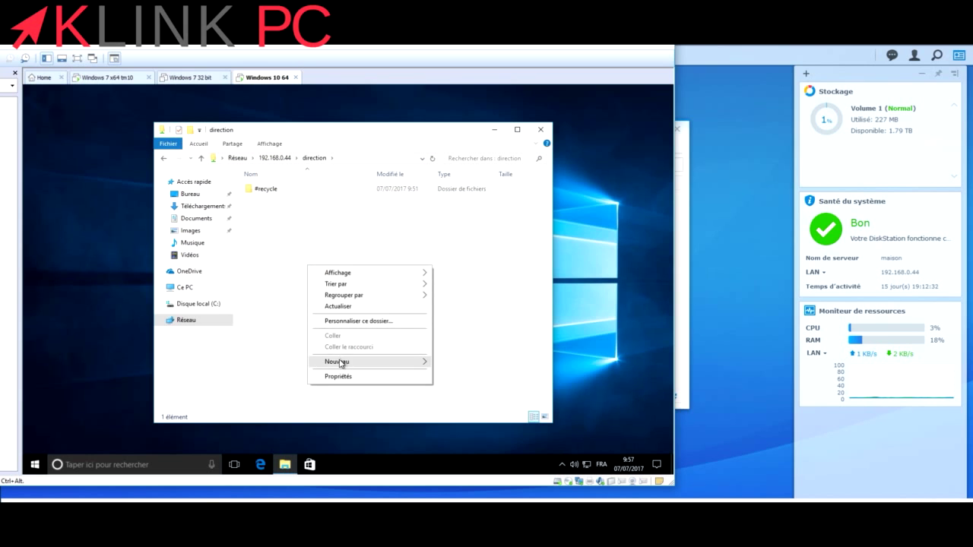
pyautogui.moveTo(409, 363)
pyautogui.click(451, 425)
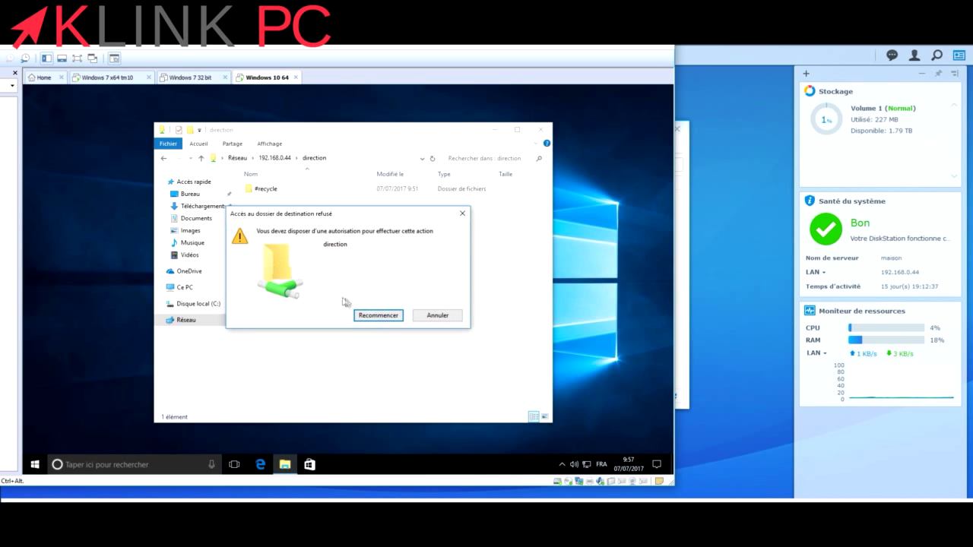
pyautogui.click(438, 314)
# Go back to the share list and try opening technique, re-entering the password when prompted.
pyautogui.click(201, 158)
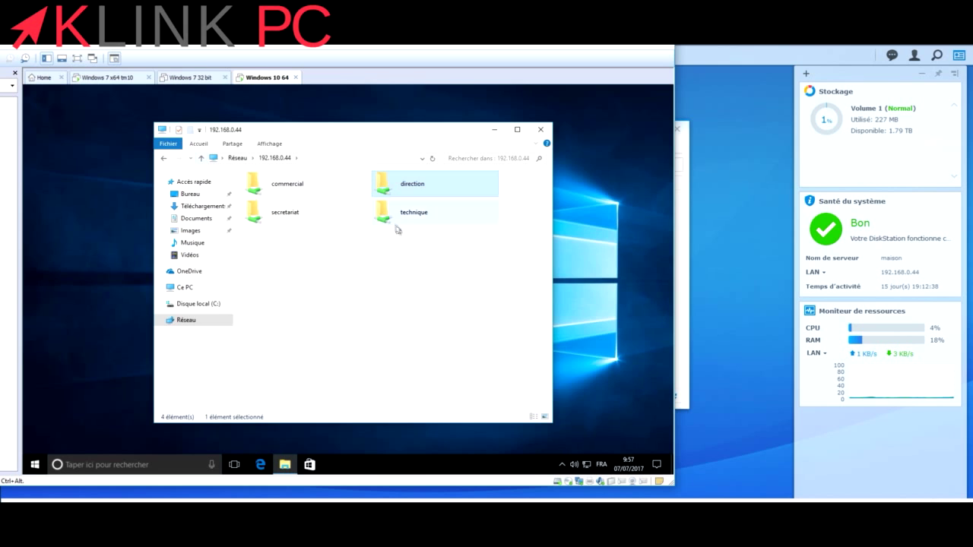
pyautogui.doubleClick(402, 210)
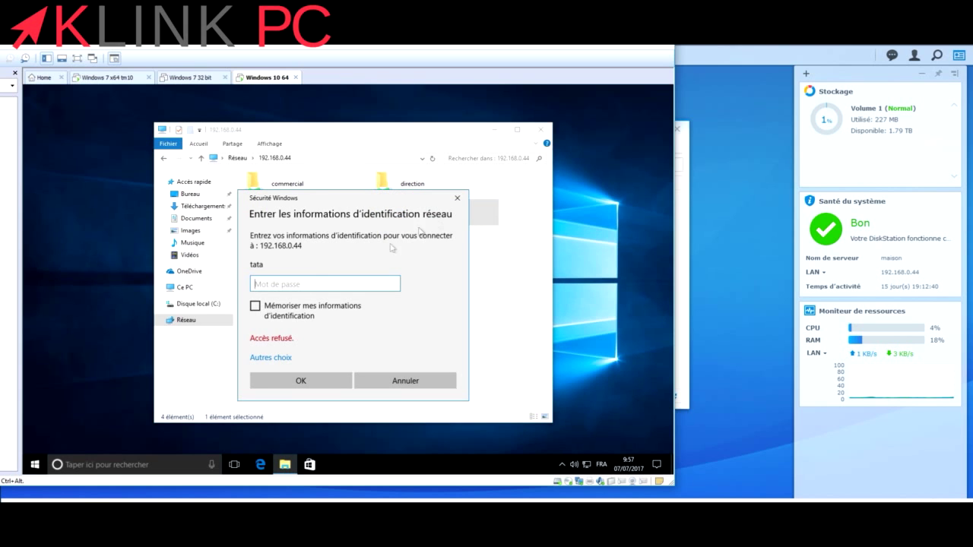
pyautogui.click(457, 197)
pyautogui.doubleClick(403, 224)
pyautogui.write('tata')
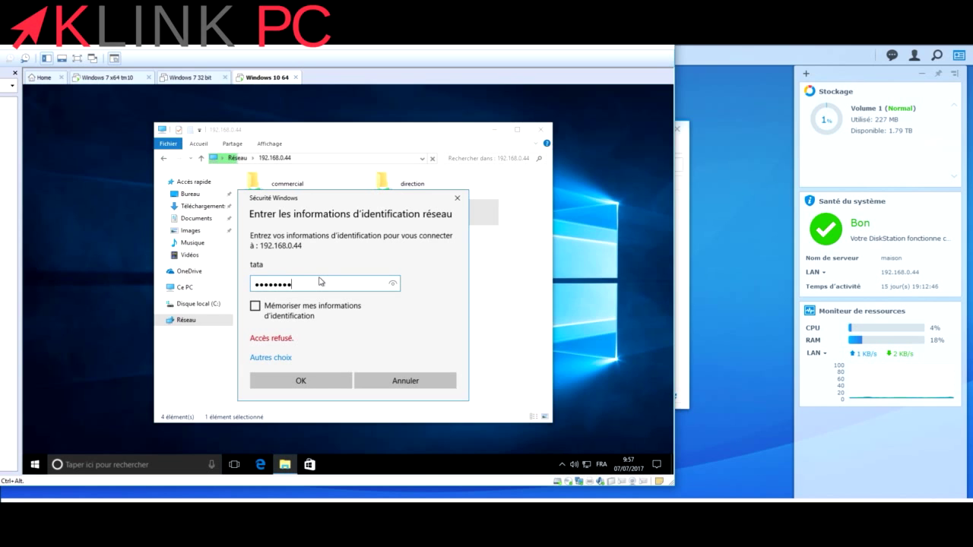
pyautogui.click(280, 381)
# Cancel the refused prompt, create text file 'dsds' in secretariat, go up, and minimize Explorer.
pyautogui.click(405, 381)
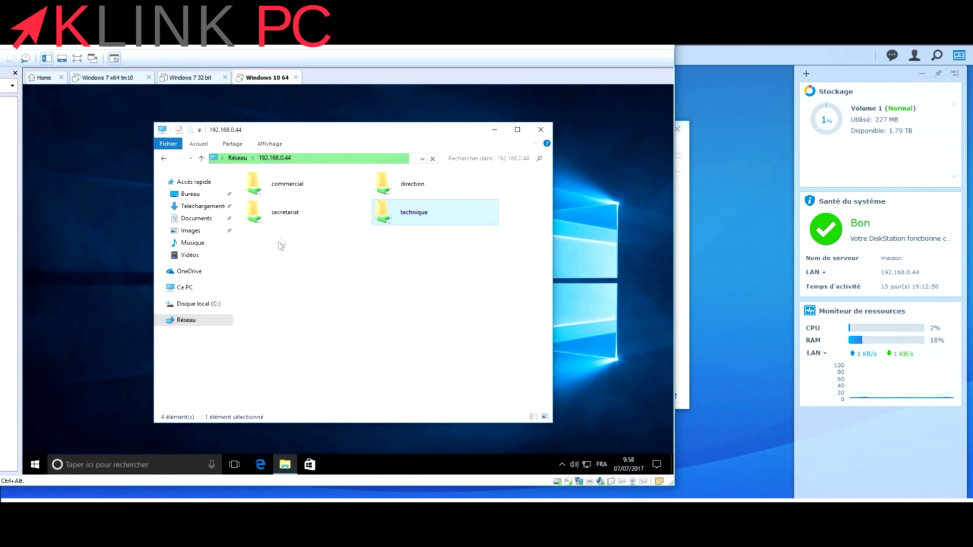
pyautogui.doubleClick(282, 217)
pyautogui.rightClick(297, 246)
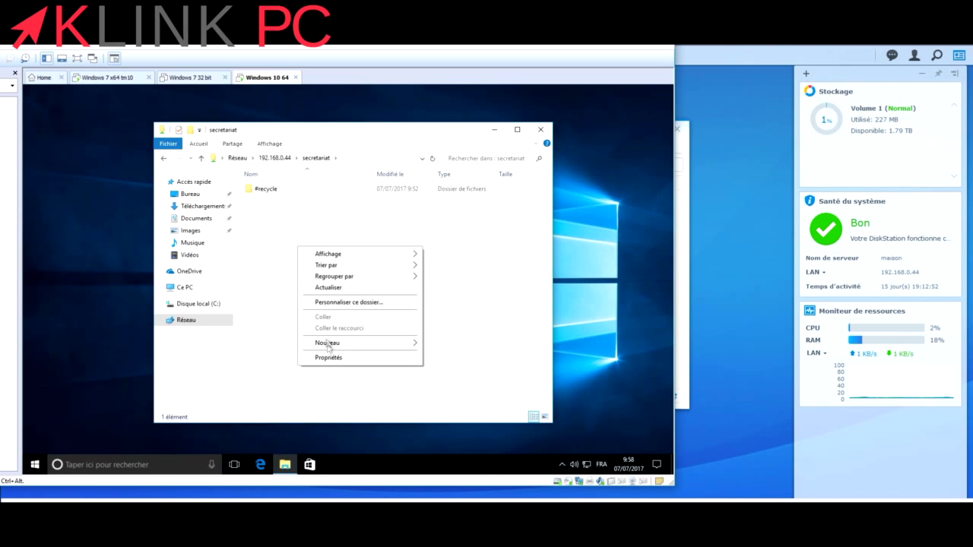
pyautogui.moveTo(359, 347)
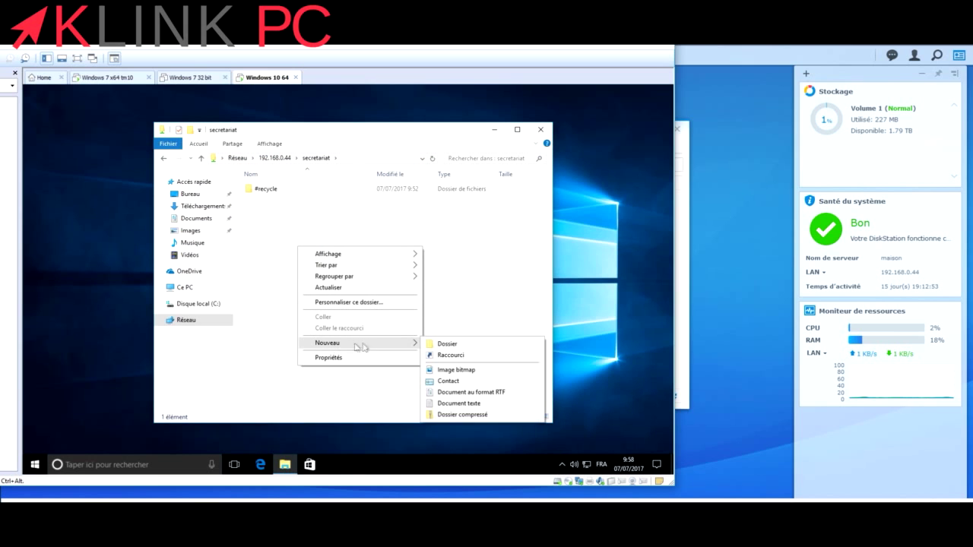
pyautogui.click(457, 403)
pyautogui.write('dsds')
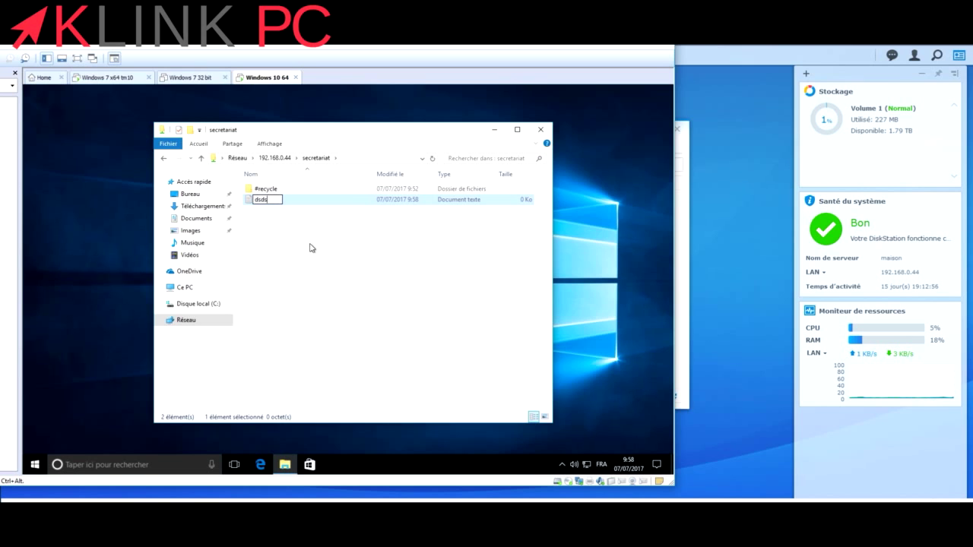
pyautogui.press('Return')
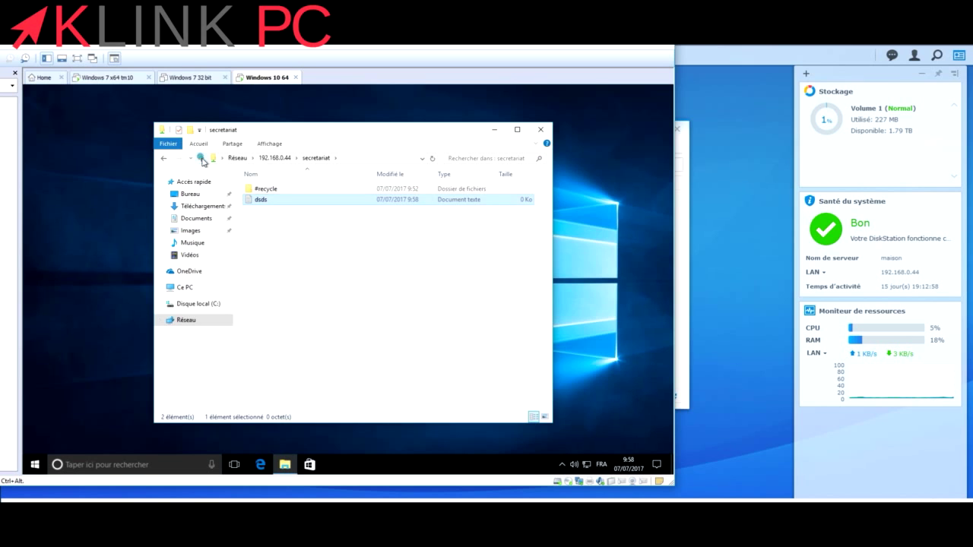
pyautogui.click(202, 158)
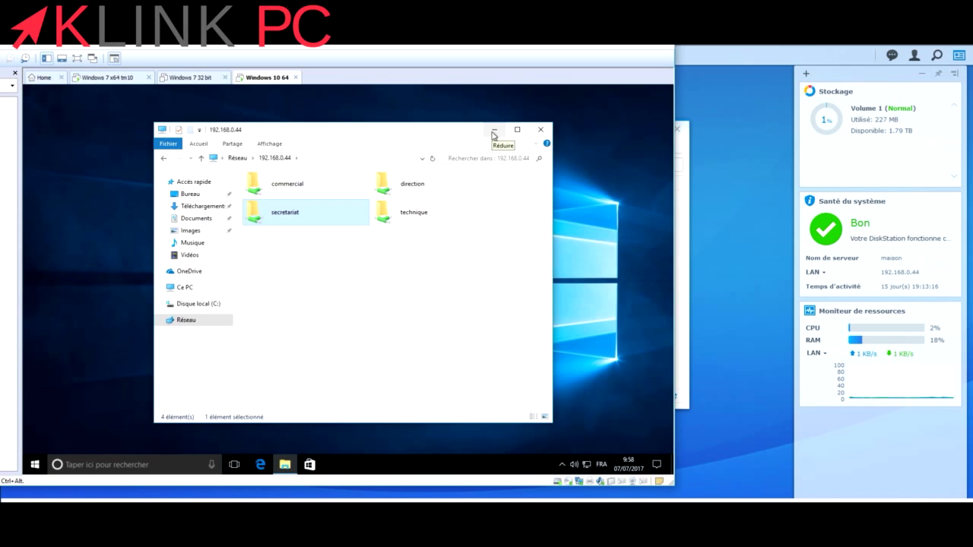
pyautogui.click(492, 132)
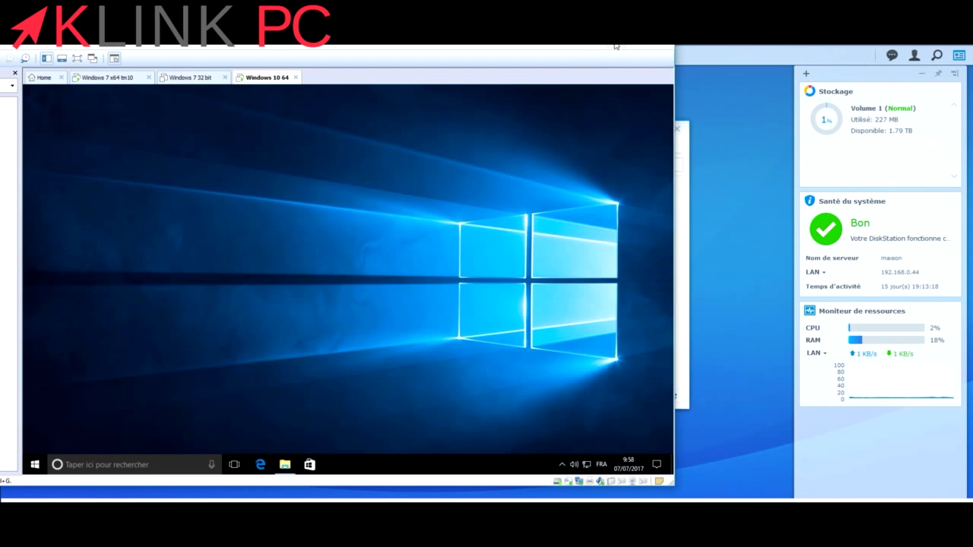